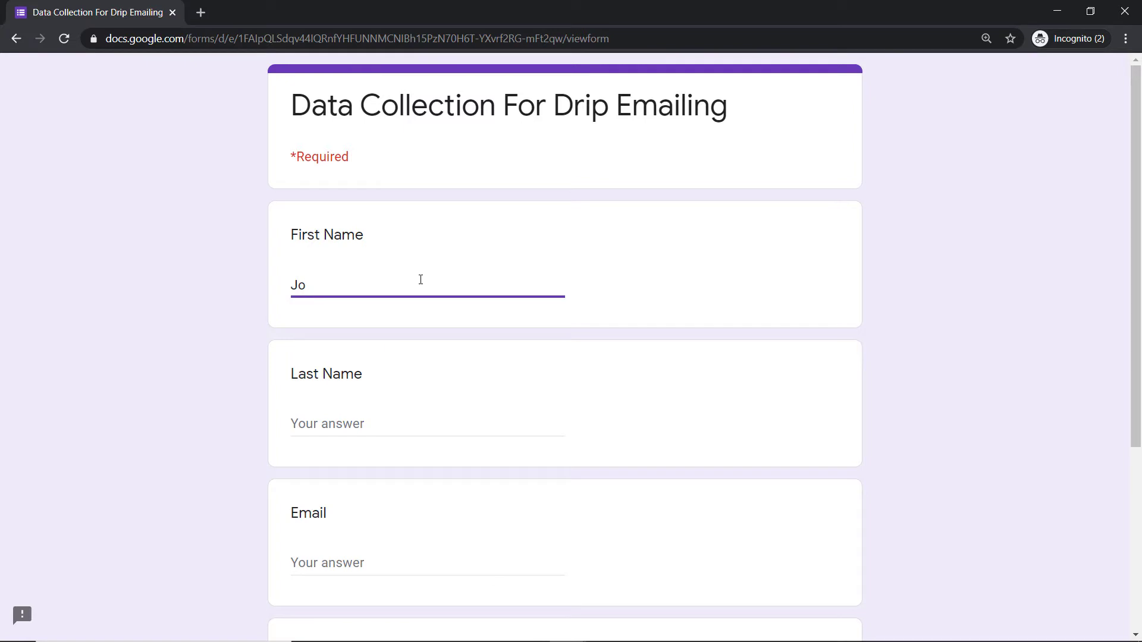
# Step: Fill in the respondent's first name and last name in the Data Collection For Drip Emailing form
pyautogui.write('hnyy')
pyautogui.press('BackSpace')
pyautogui.click(325, 429)
pyautogui.write('Mathew')
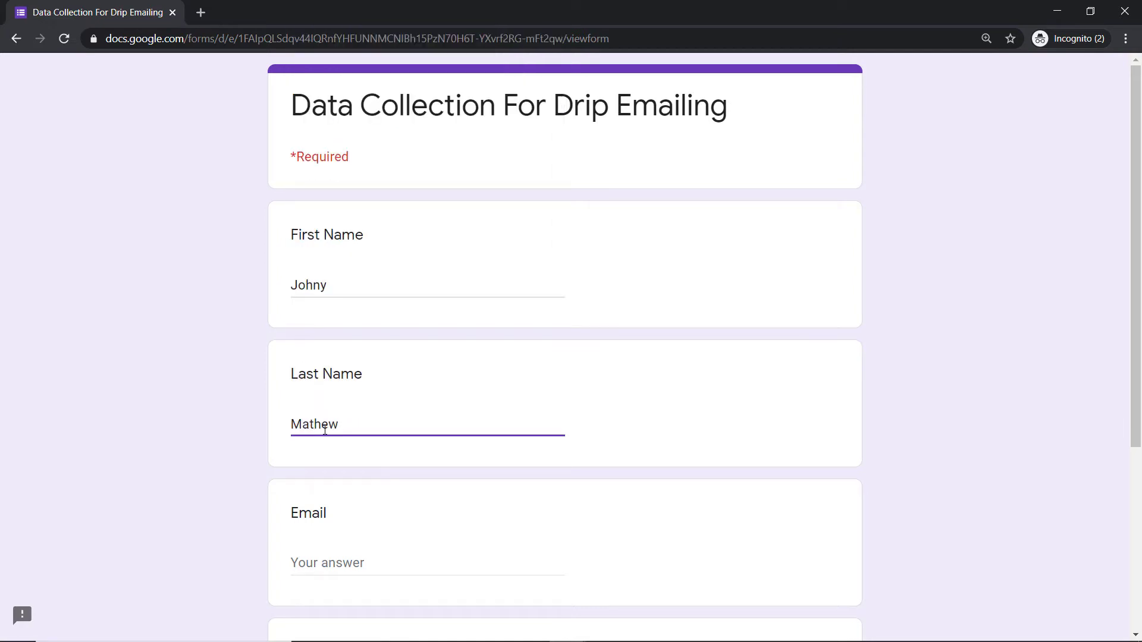
# Step: Enter the respondent's e-mail address in the form's Email question
pyautogui.scroll(-4, 355, 359)
pyautogui.click(353, 360)
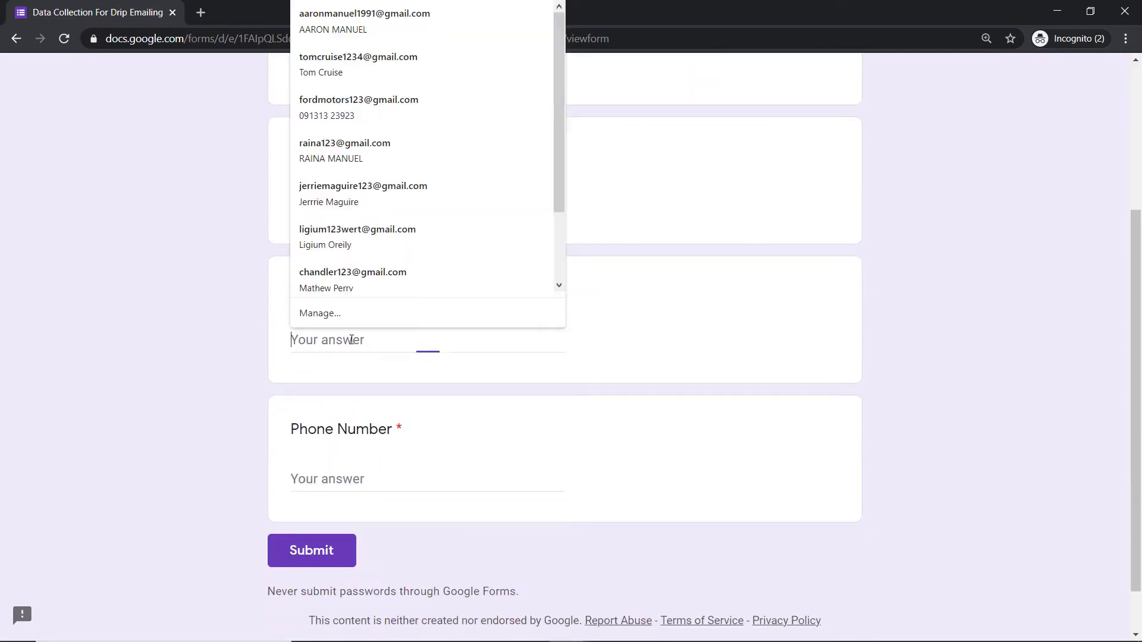
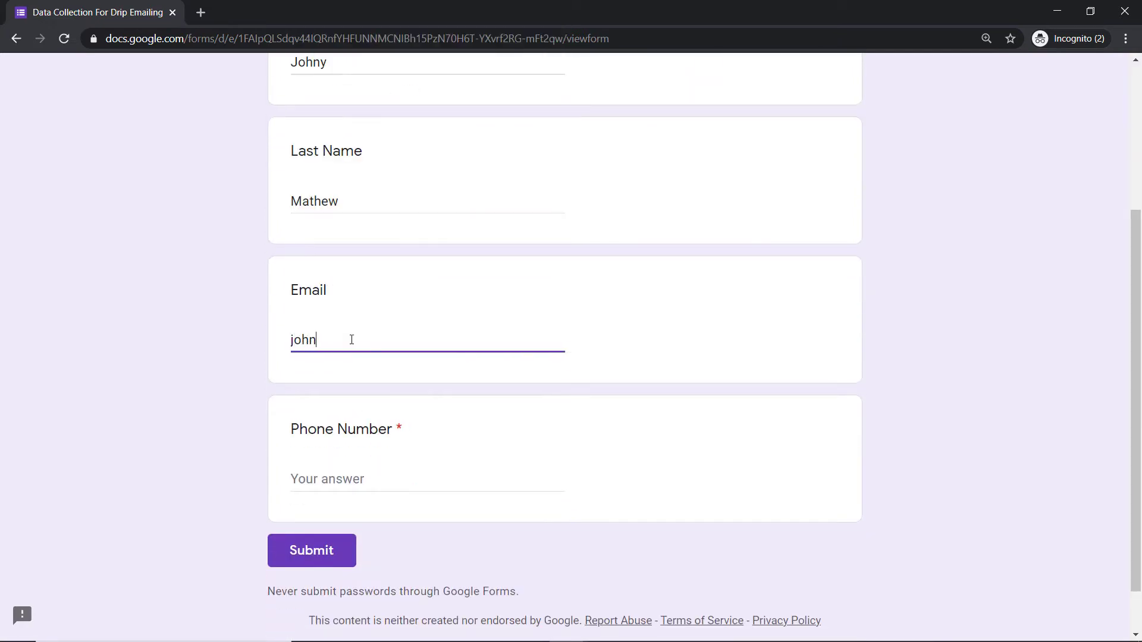
# Step: Enter the respondent's phone number in the required Phone Number question
pyautogui.scroll(-1, 356, 386)
pyautogui.click(351, 417)
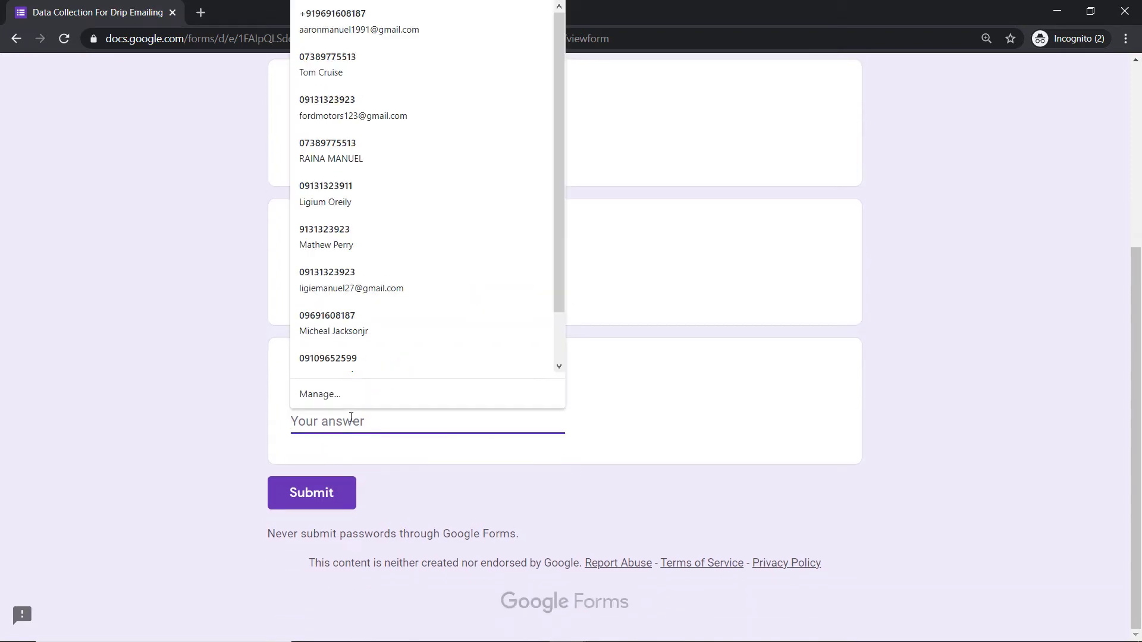
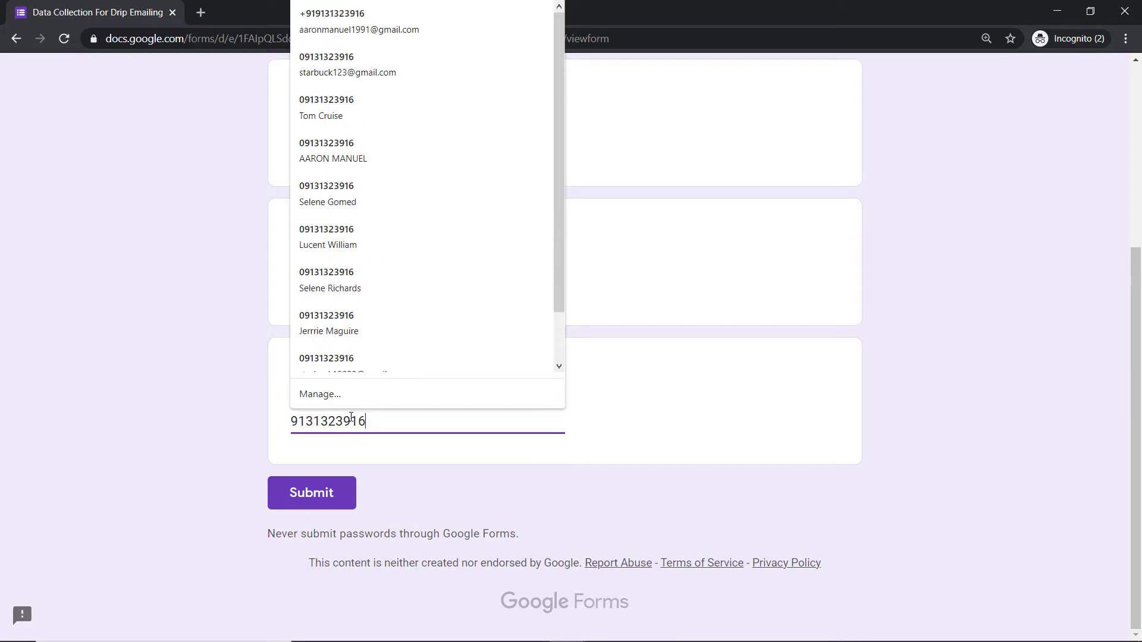
# Step: Submit the form response and switch to Slack to check the #general channel for the lead message
pyautogui.click(402, 460)
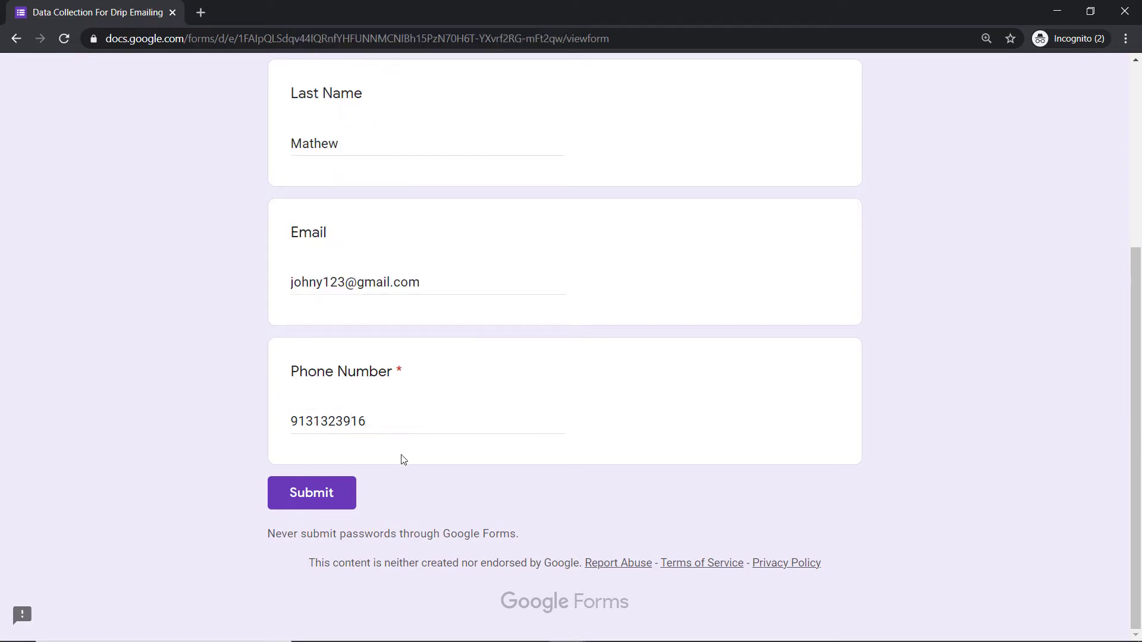
pyautogui.click(315, 504)
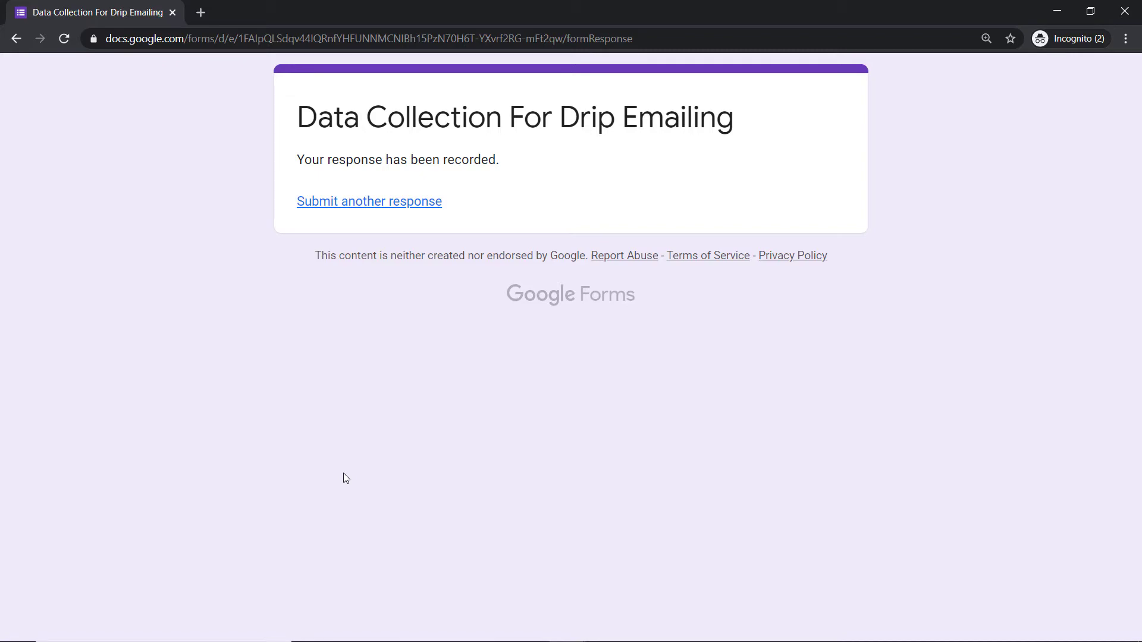
pyautogui.click(1046, 11)
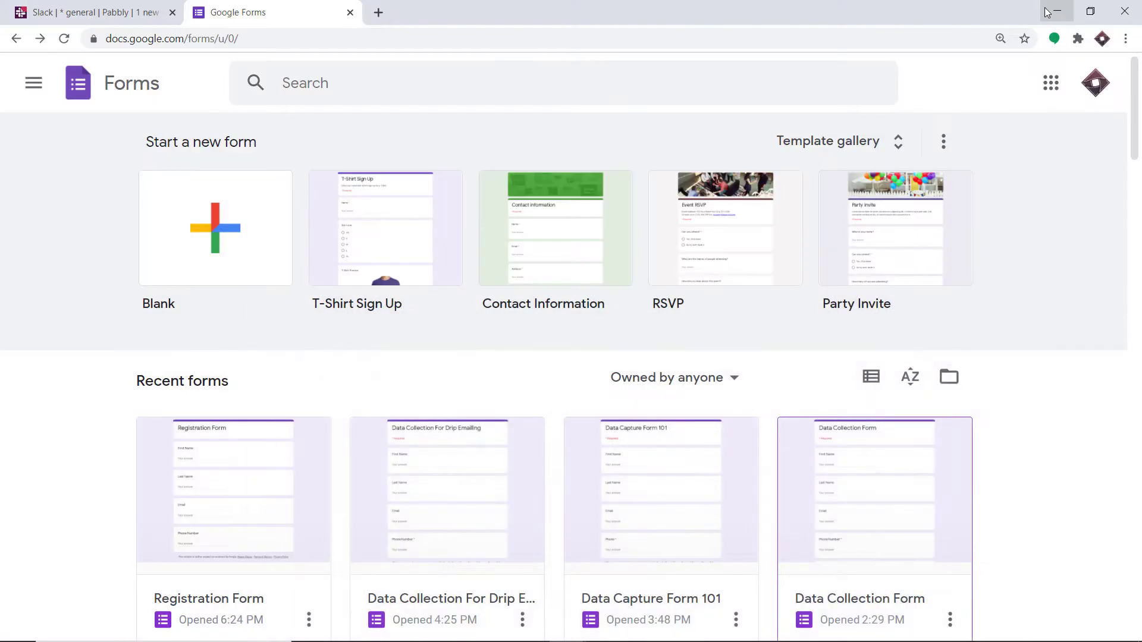
pyautogui.click(143, 12)
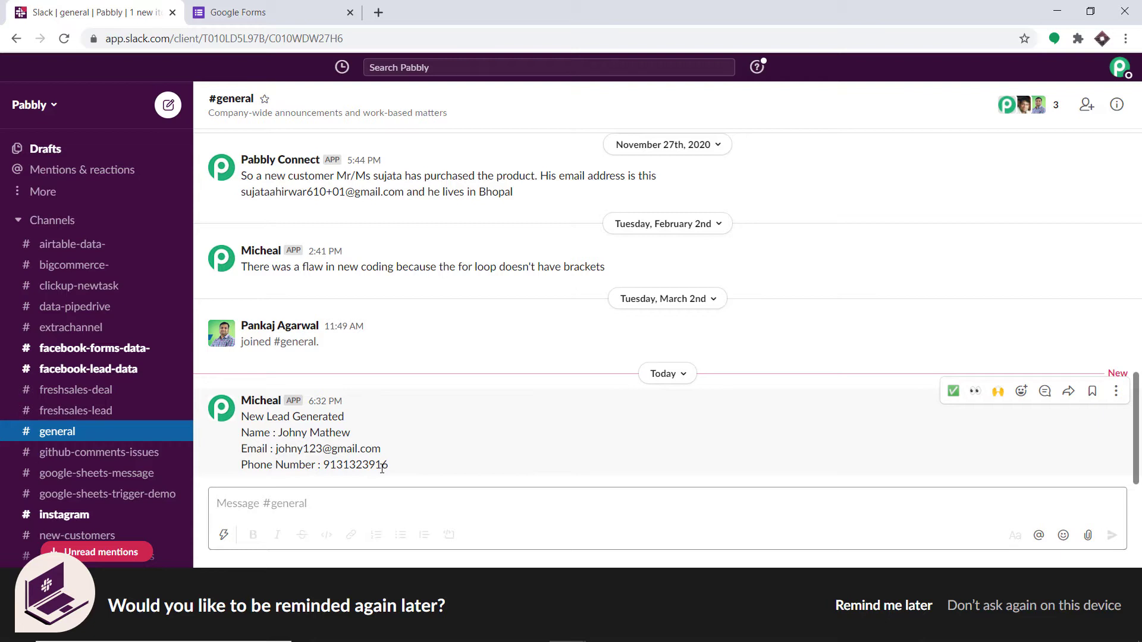
# Step: Open pabbly.com in a new browser tab, sign in and access the Connect application
pyautogui.click(379, 12)
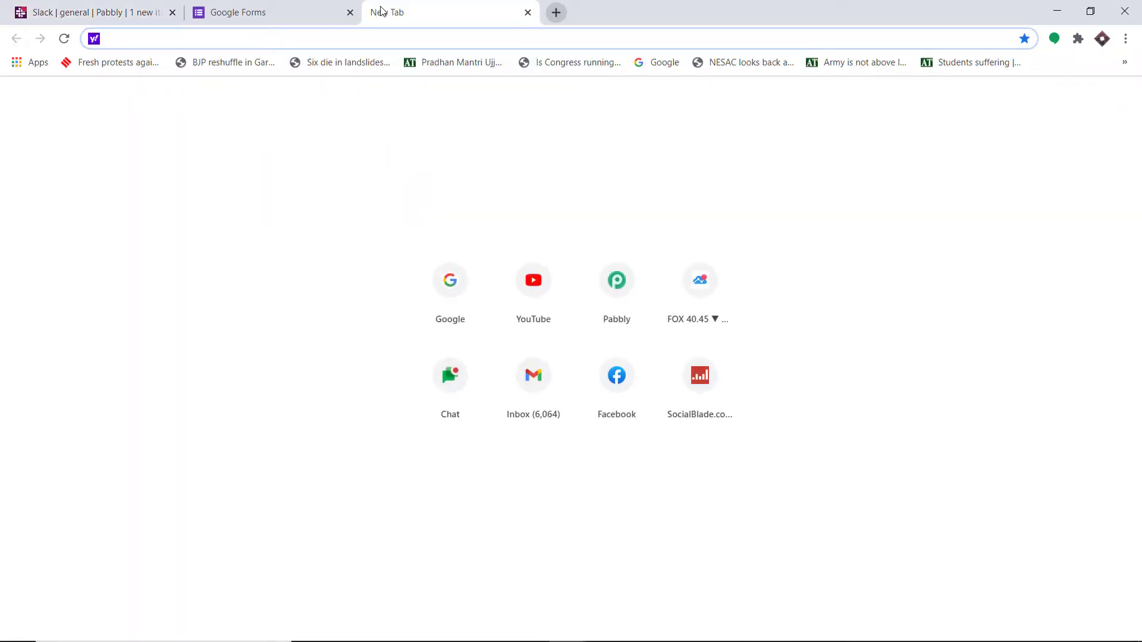
pyautogui.write('pabbly.com')
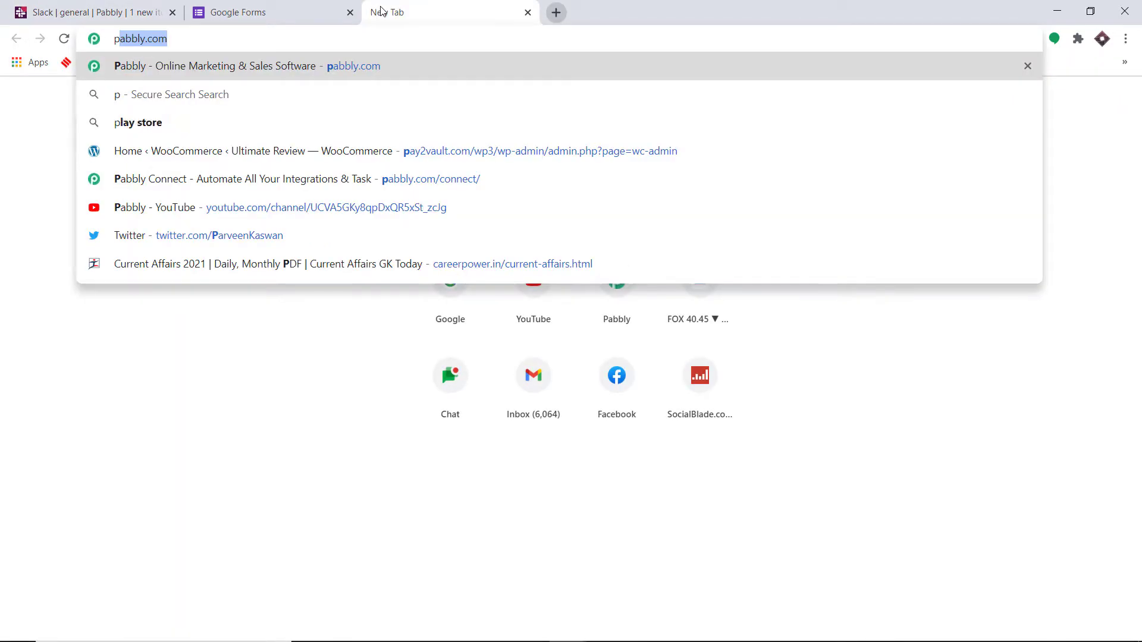
pyautogui.press('Return')
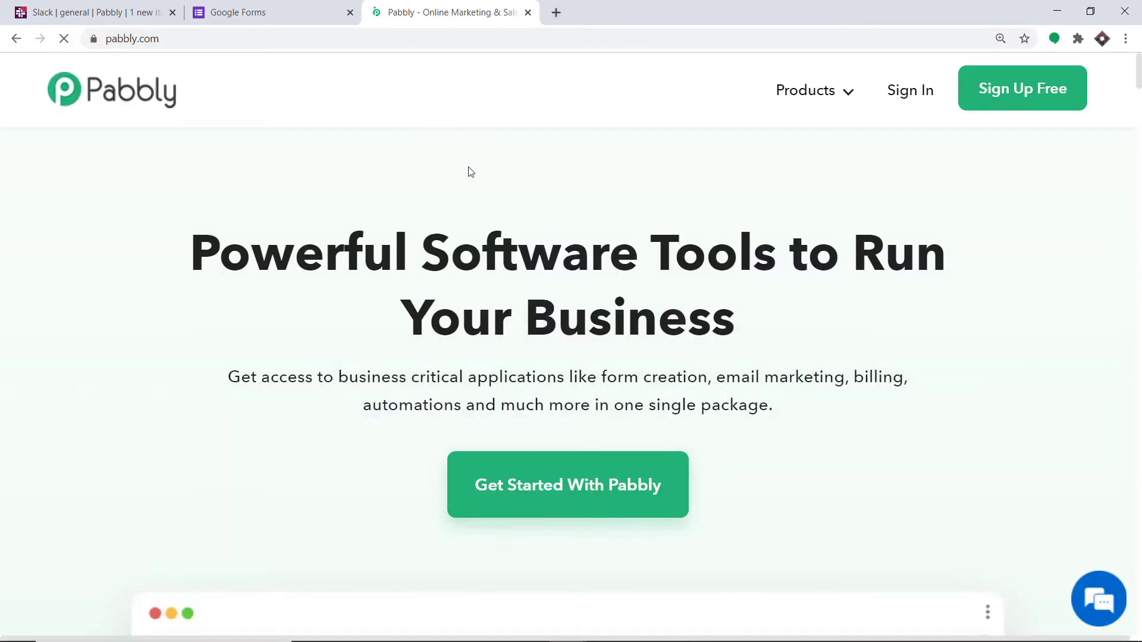
pyautogui.click(910, 90)
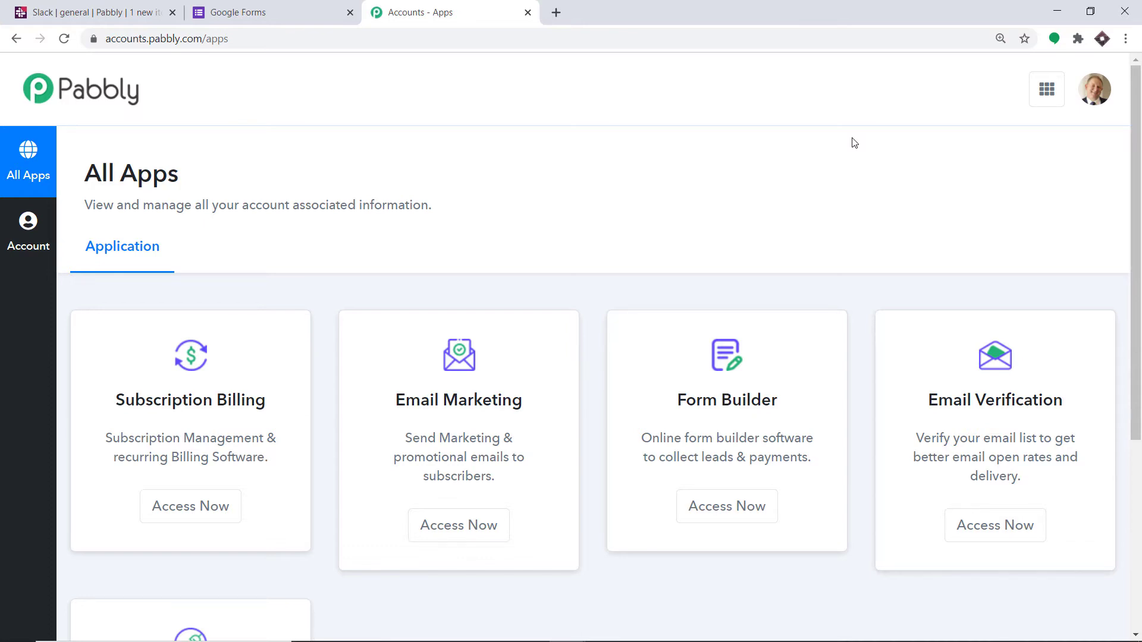
pyautogui.scroll(-5, 854, 143)
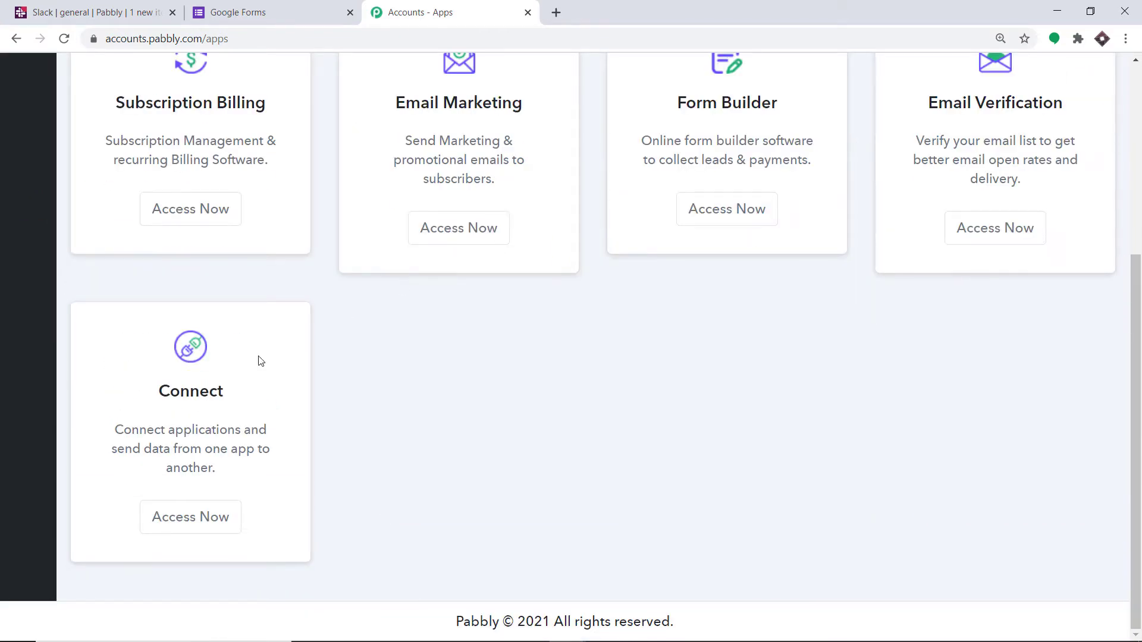
pyautogui.click(184, 517)
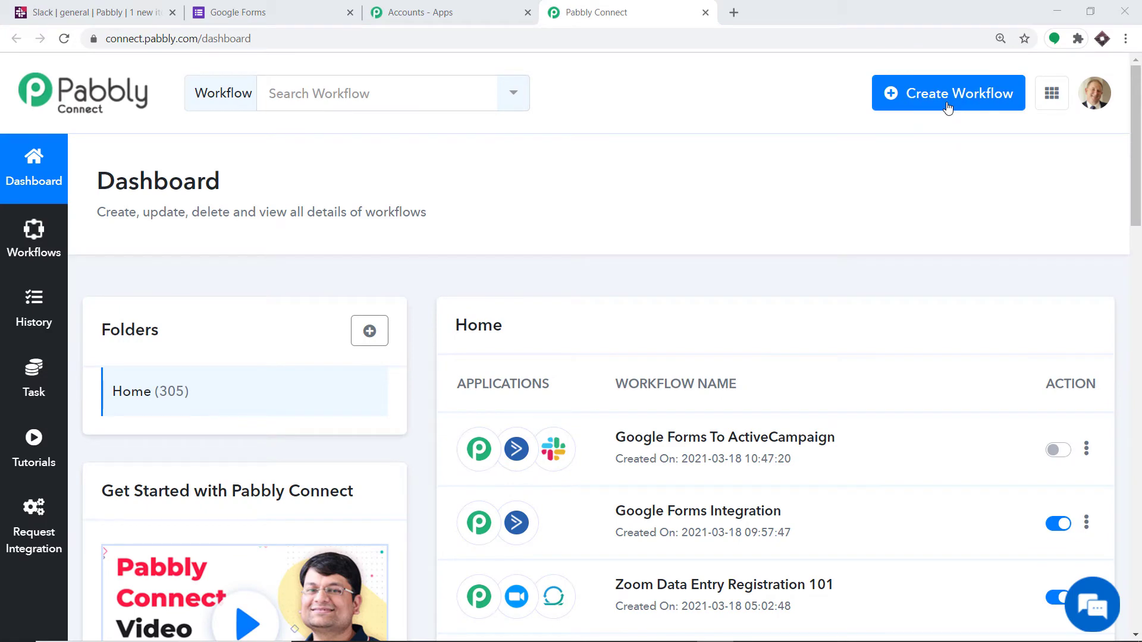
# Step: Create a new workflow named "Google Forms To Slack"
pyautogui.click(948, 106)
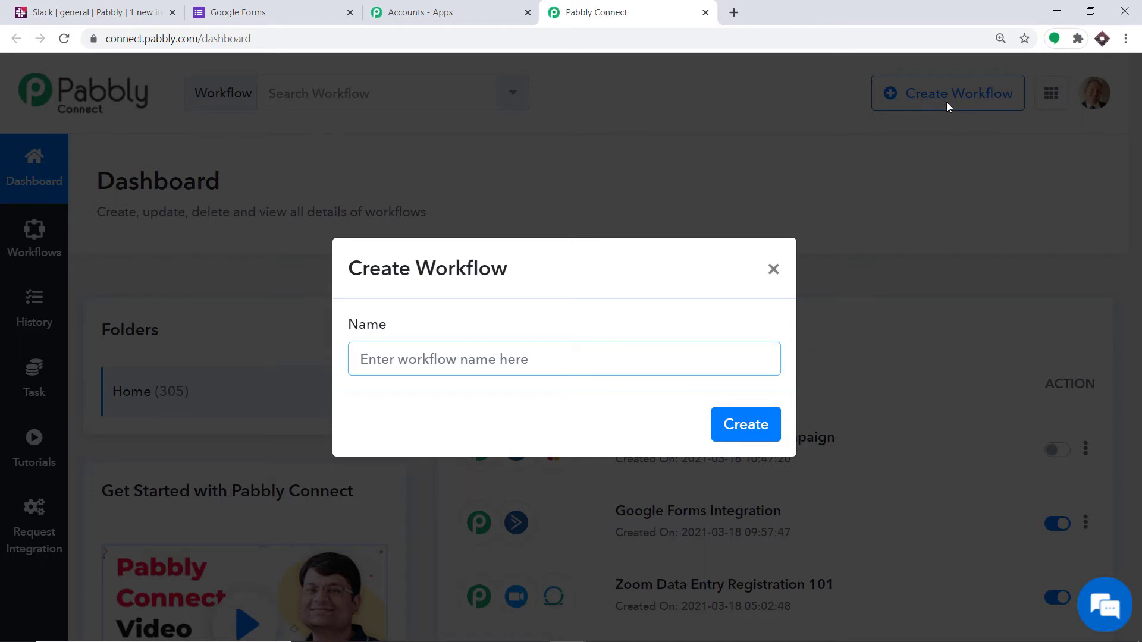
pyautogui.write('Google ')
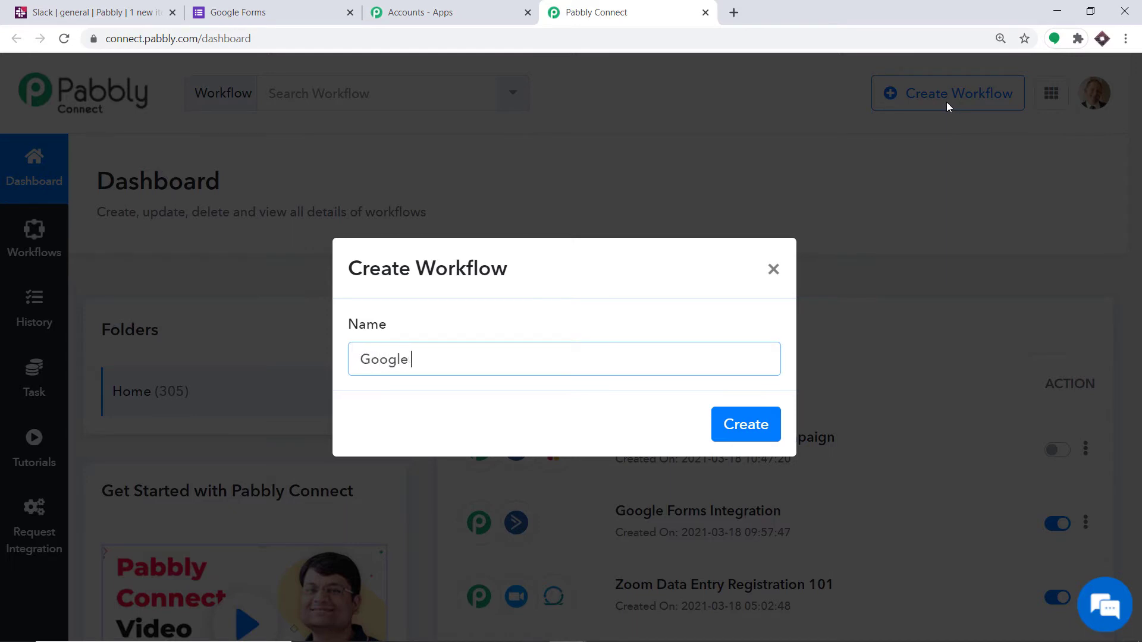
pyautogui.write('Forms To Slack')
pyautogui.click(754, 425)
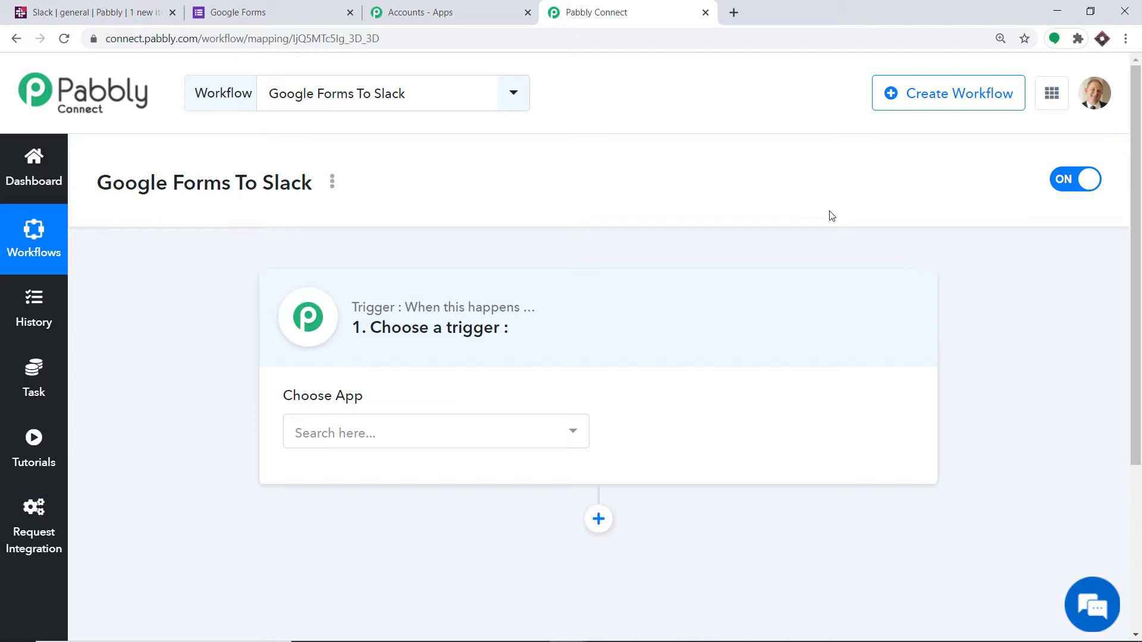
# Step: Set the workflow's trigger app to Google Forms with the trigger event New Response in Spreadsheet
pyautogui.click(443, 437)
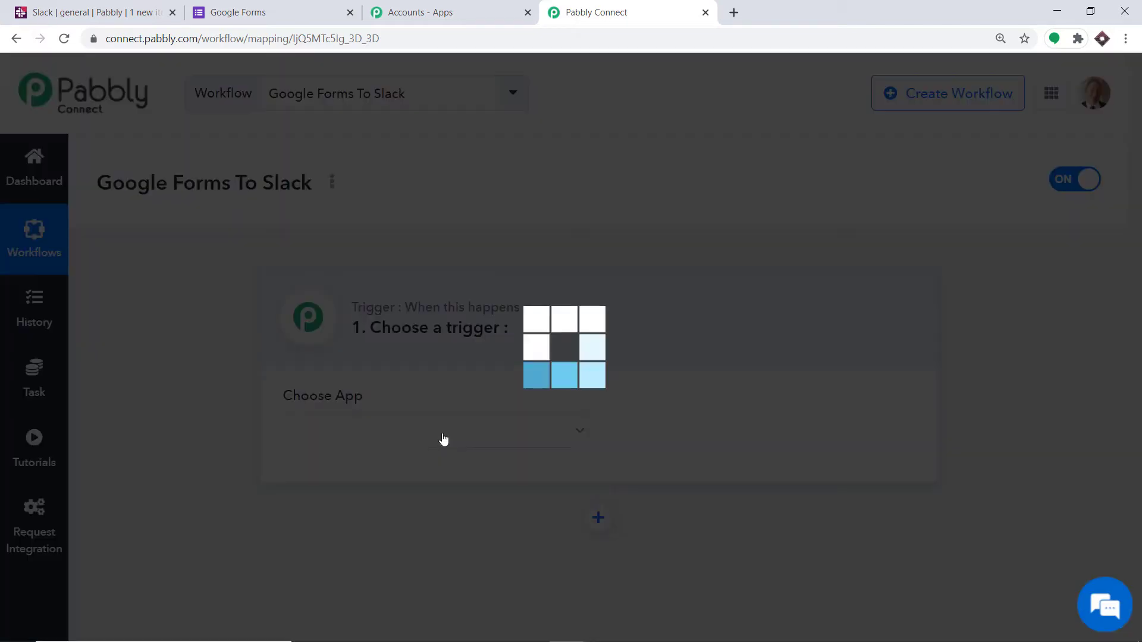
pyautogui.write('goo')
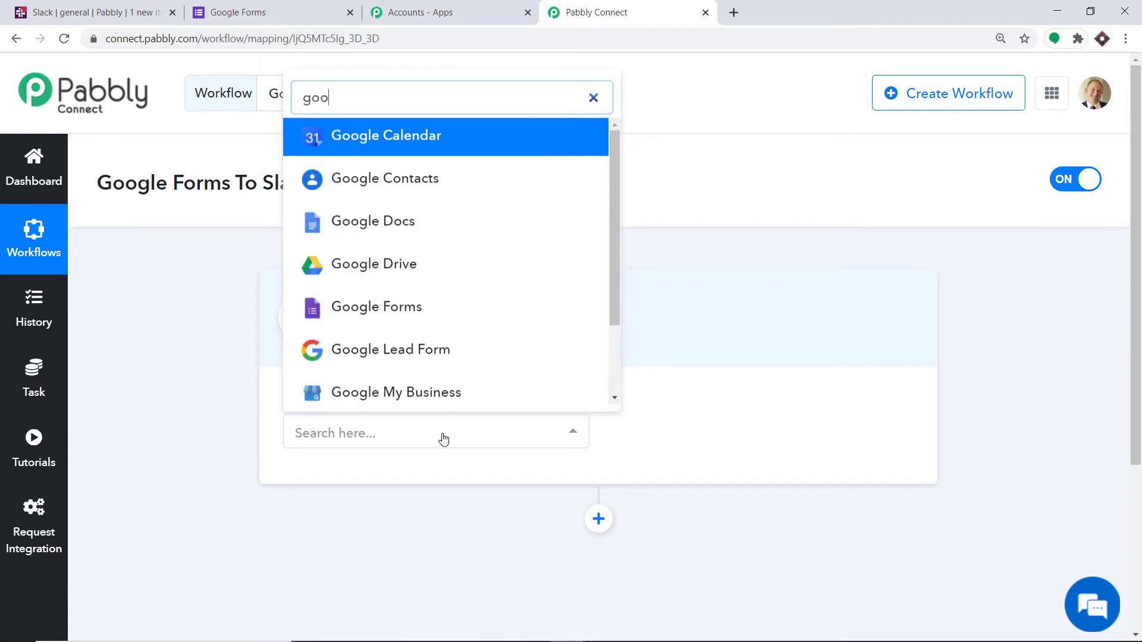
pyautogui.click(395, 302)
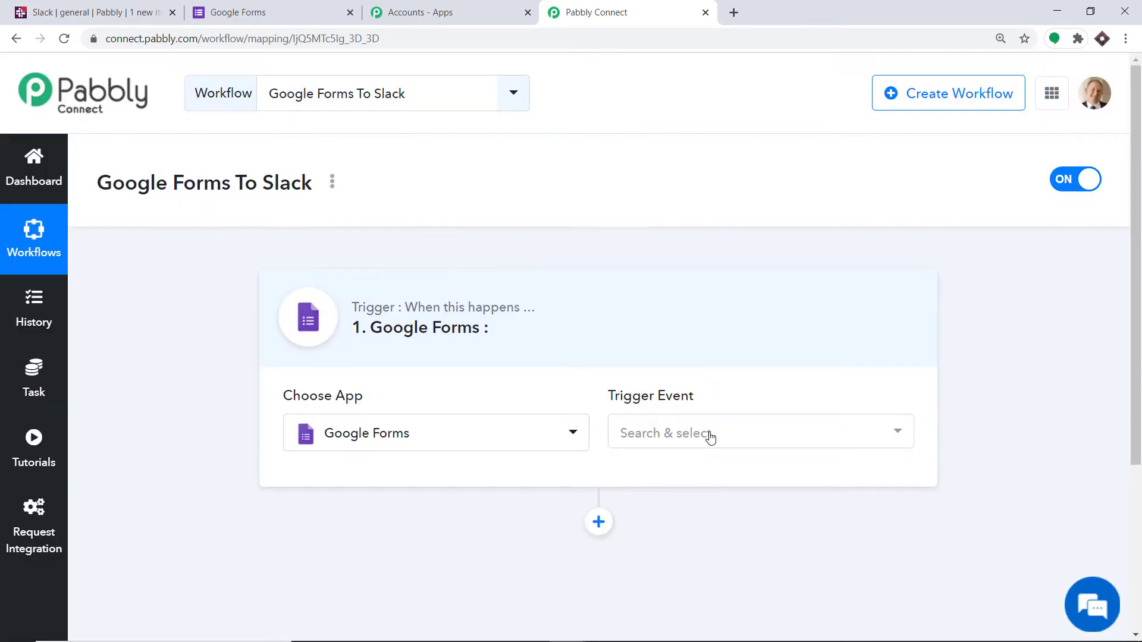
pyautogui.click(711, 437)
pyautogui.click(704, 536)
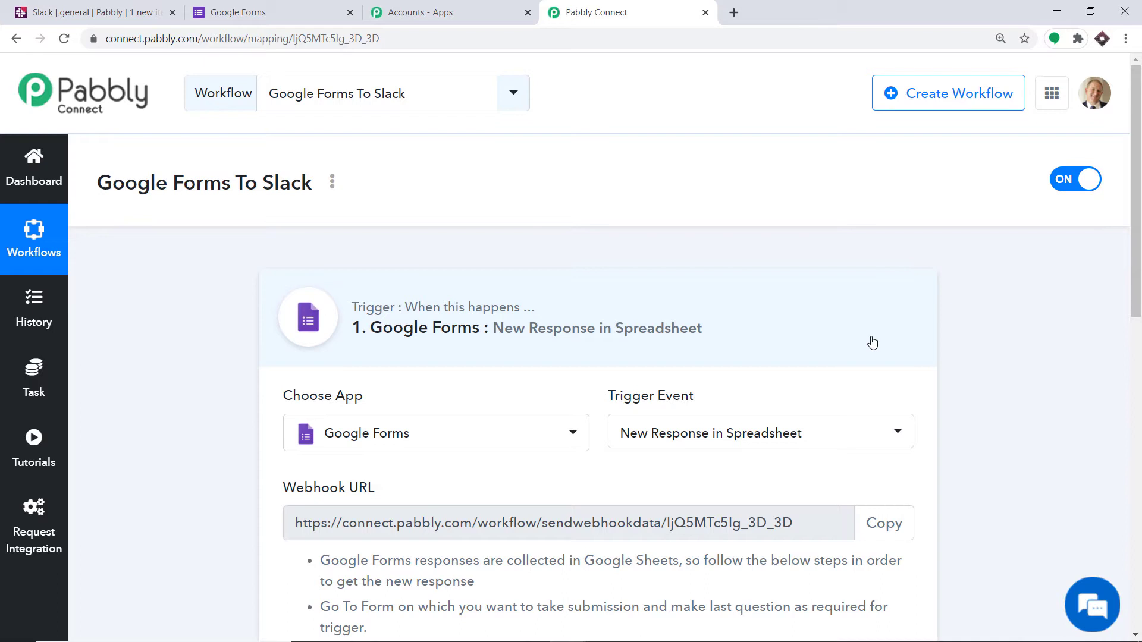
pyautogui.click(716, 440)
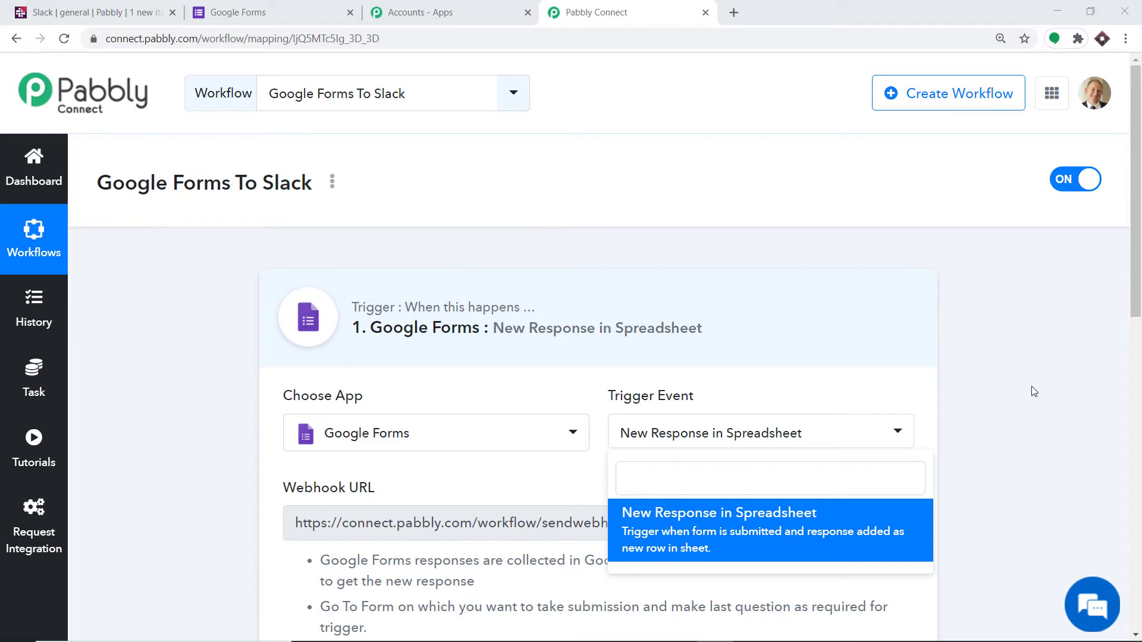
# Step: Open Registration Form in Google Forms and make its last question, Phone Number, required
pyautogui.click(336, 7)
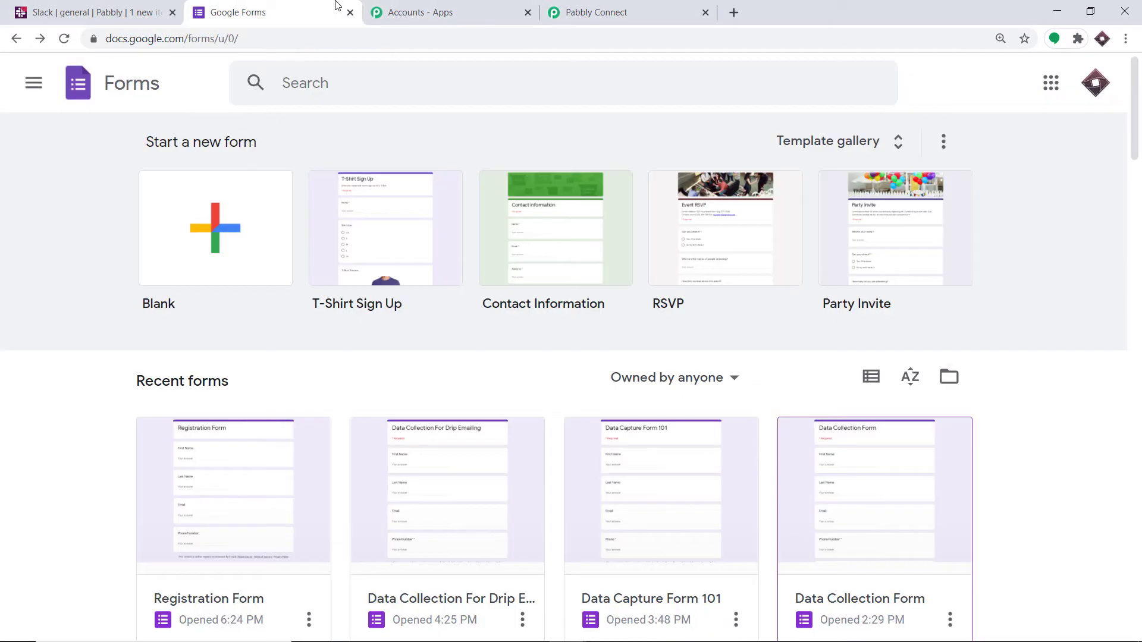
pyautogui.click(197, 488)
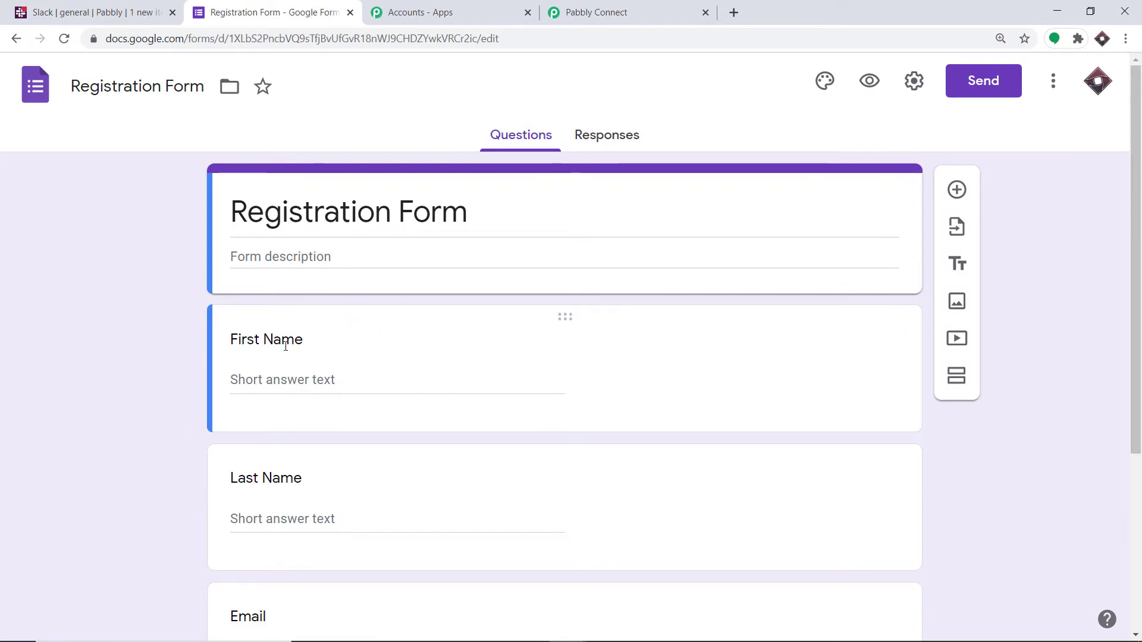
pyautogui.scroll(-2, 322, 307)
pyautogui.scroll(-1, 369, 369)
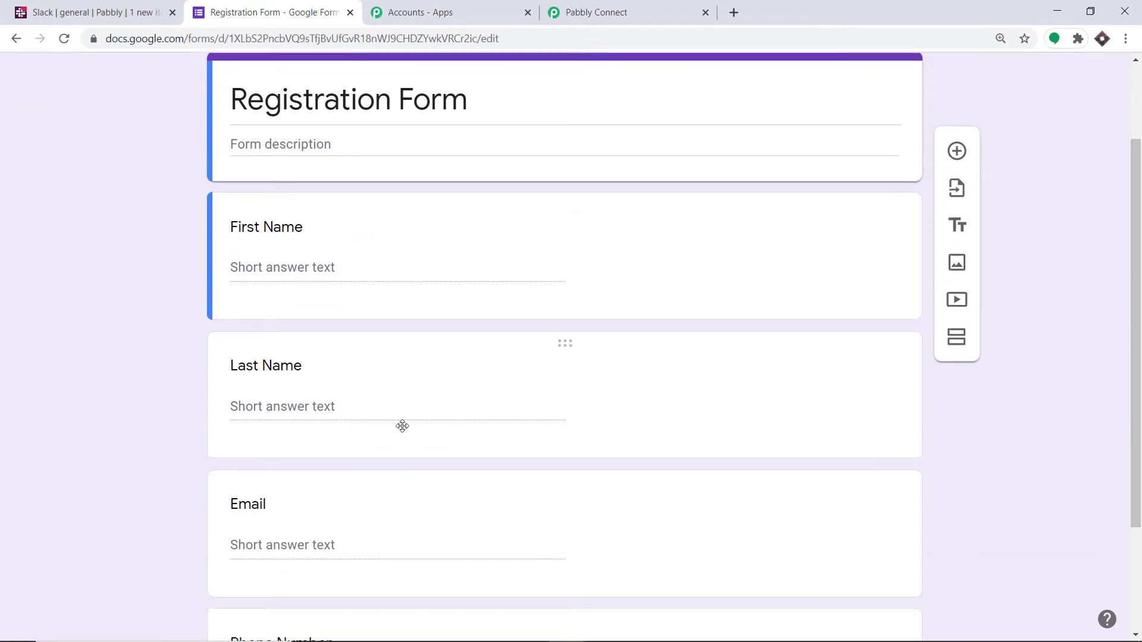
pyautogui.scroll(-2, 403, 426)
pyautogui.scroll(-1, 380, 527)
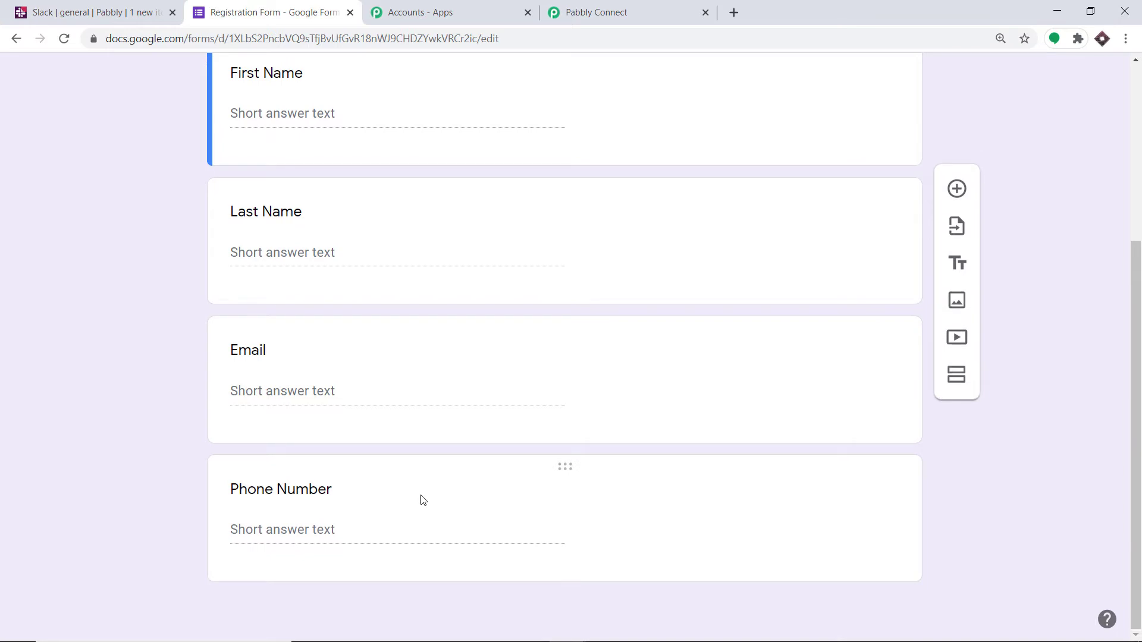
pyautogui.click(628, 495)
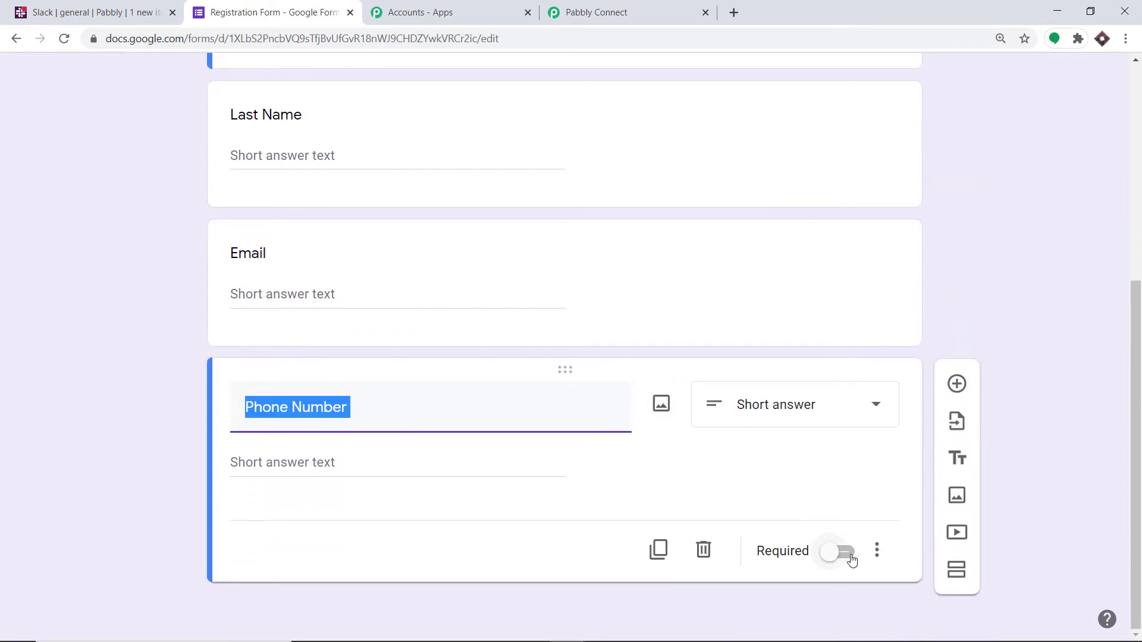
pyautogui.click(850, 554)
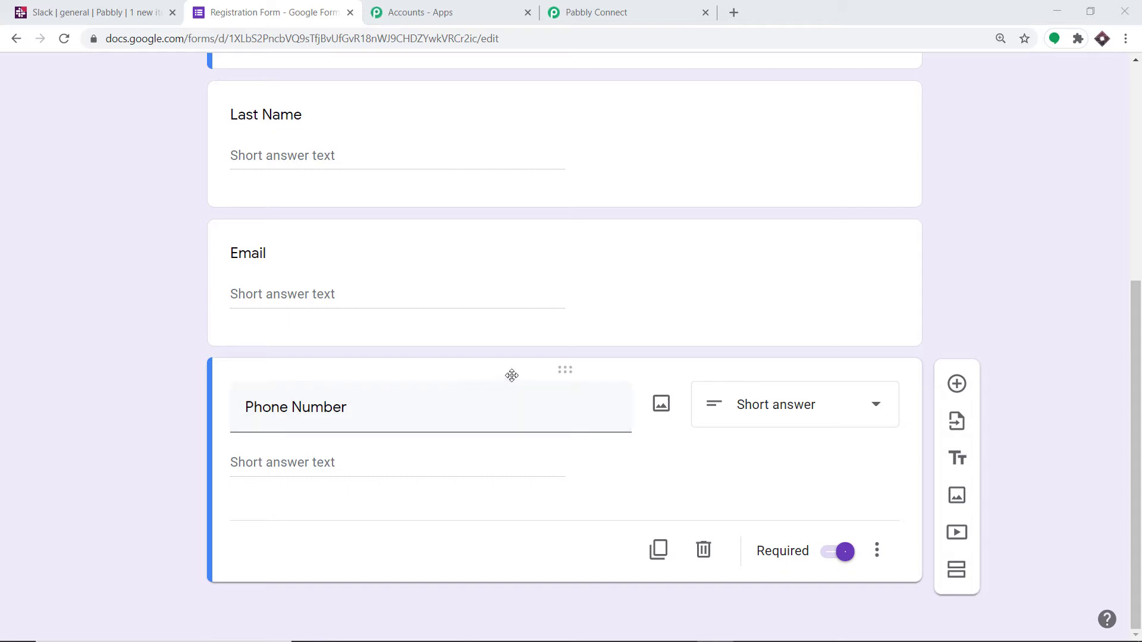
# Step: Create a new spreadsheet as the response destination for Registration Form and return to the form
pyautogui.scroll(6, 757, 324)
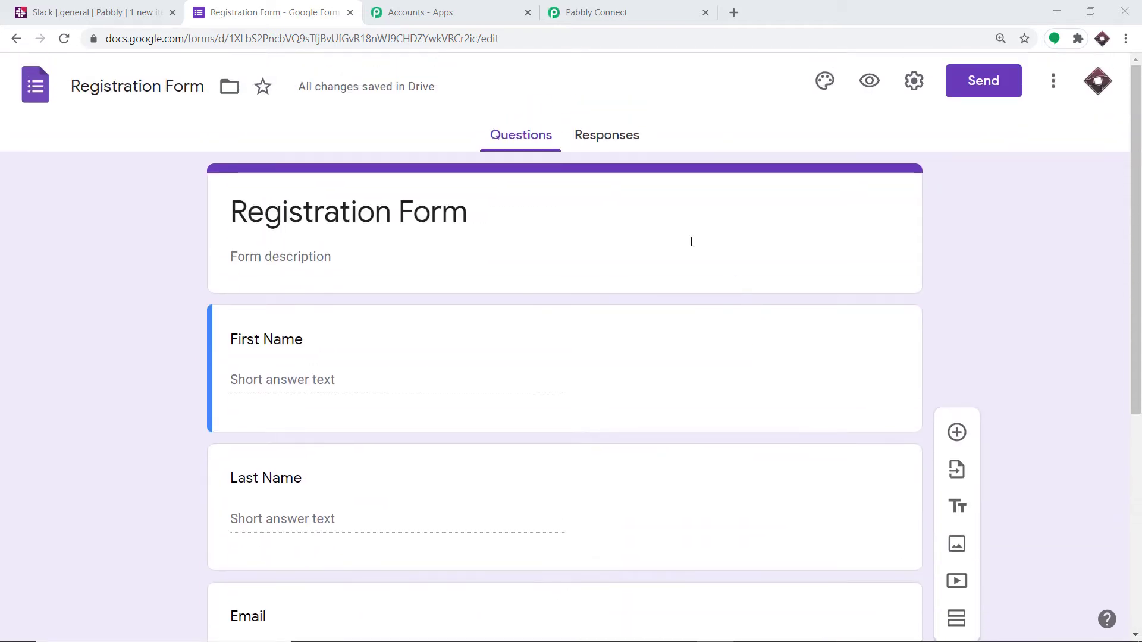
pyautogui.click(602, 135)
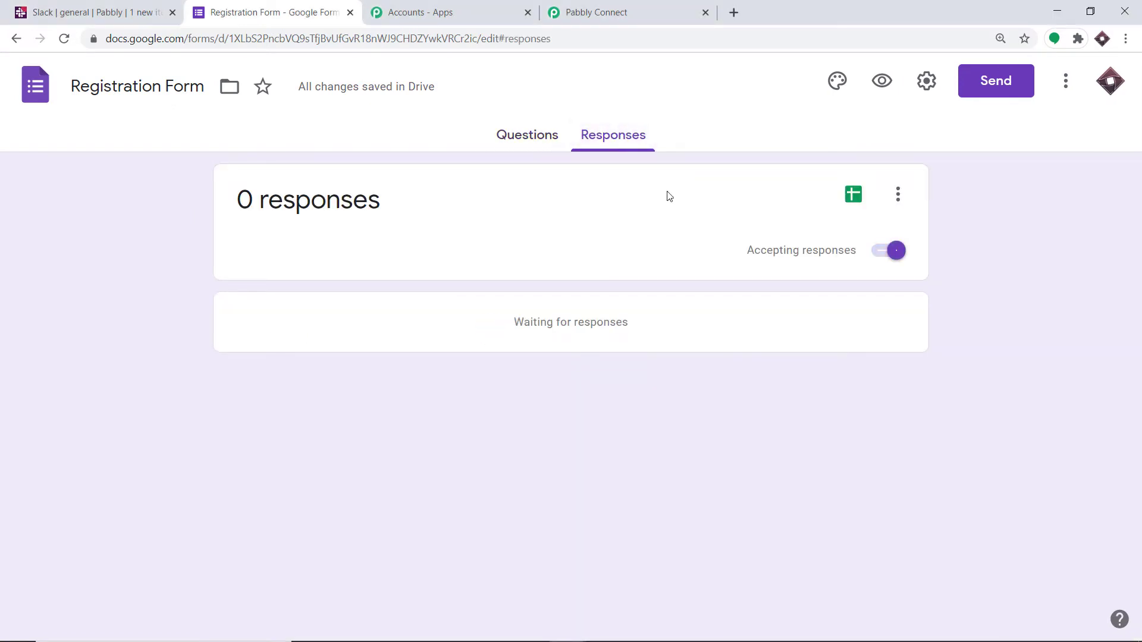
pyautogui.click(853, 203)
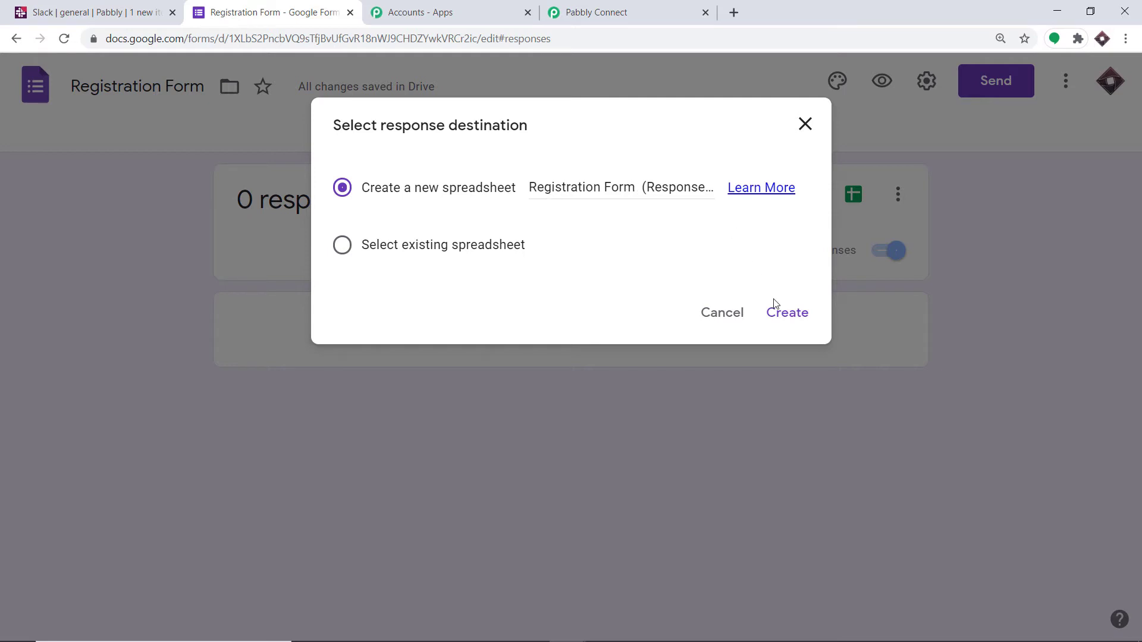
pyautogui.click(789, 316)
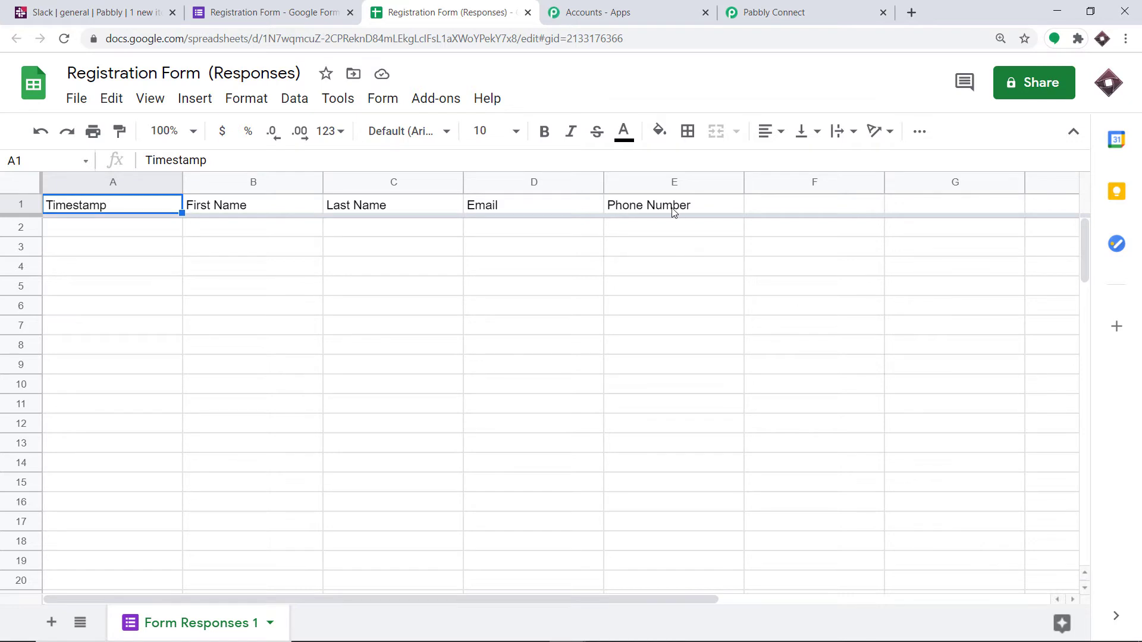
pyautogui.click(238, 10)
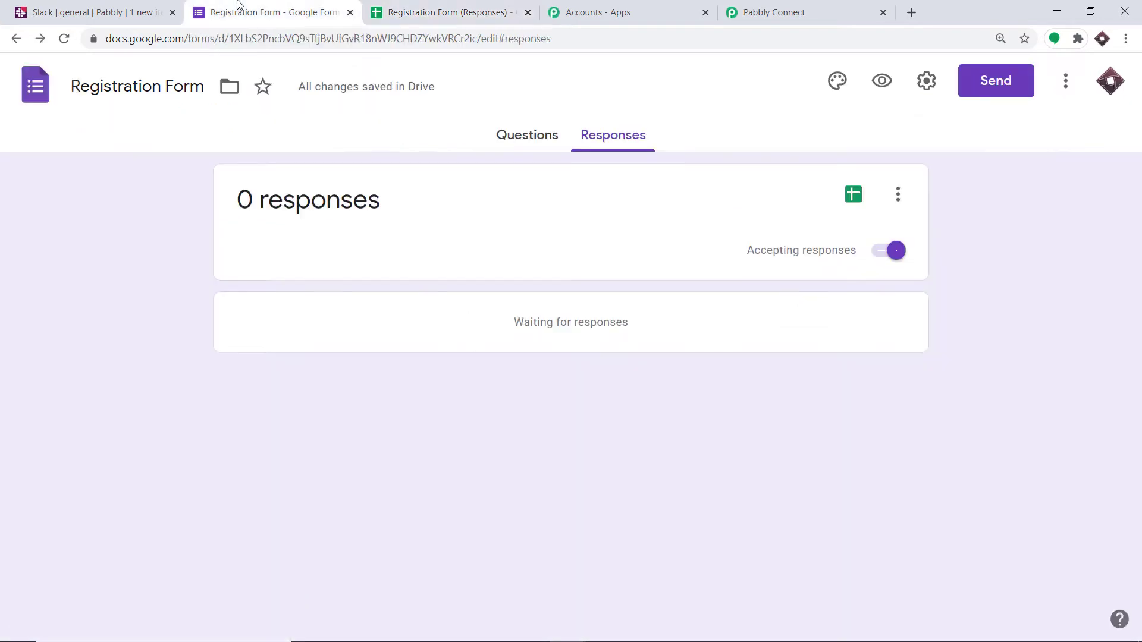
# Step: Compare the Registration Form's questions with the column headers of its linked responses spreadsheet
pyautogui.click(517, 145)
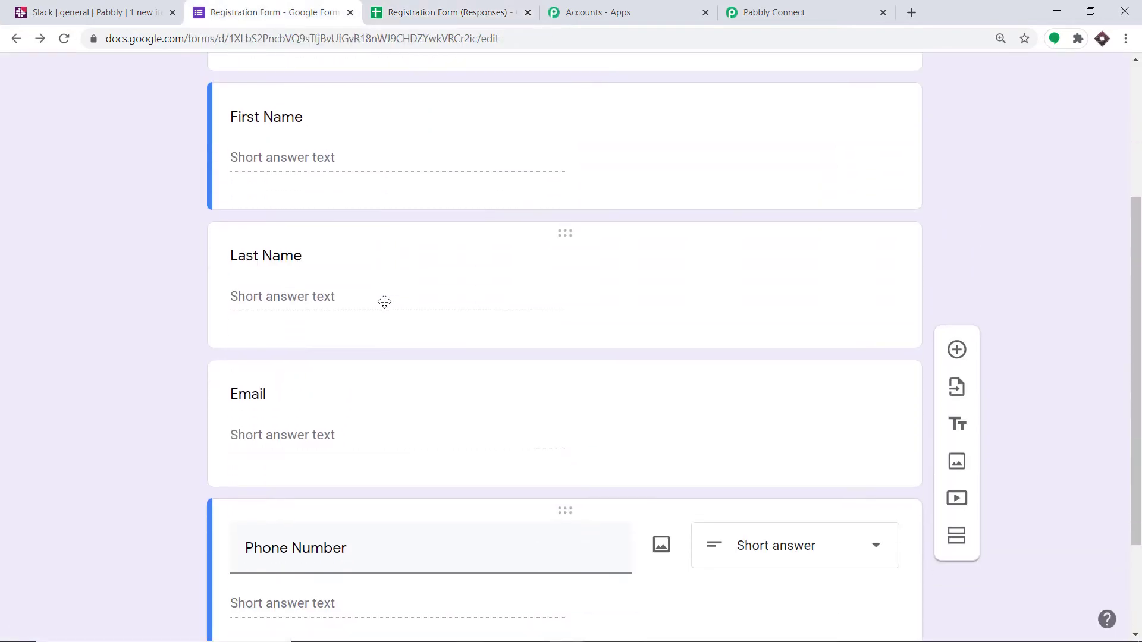
pyautogui.click(453, 11)
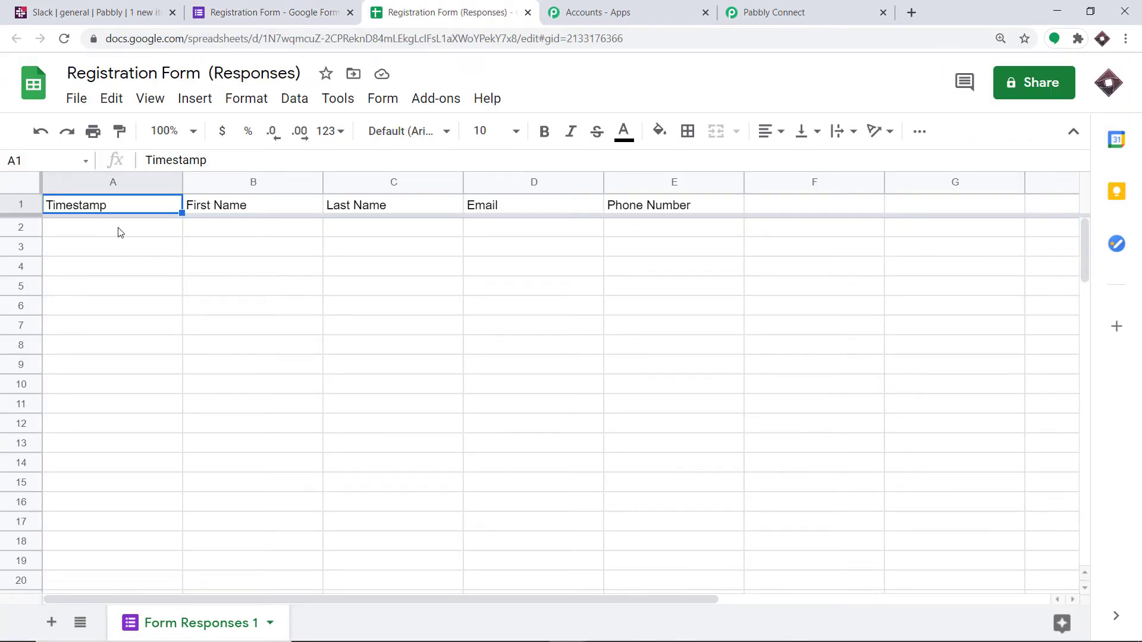
pyautogui.click(267, 12)
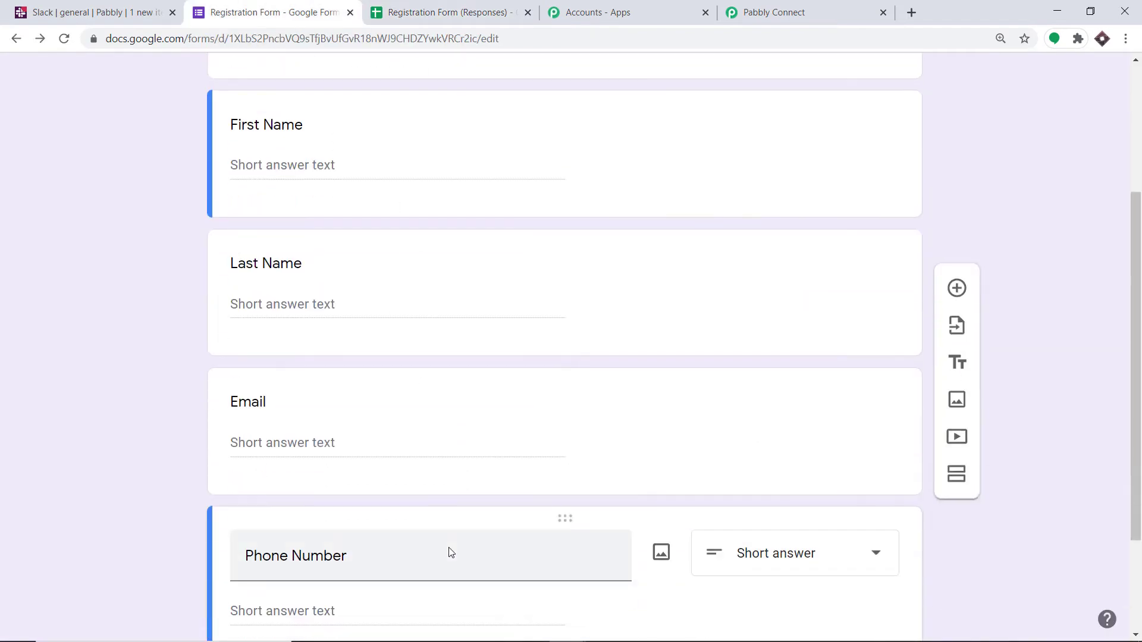
pyautogui.click(423, 12)
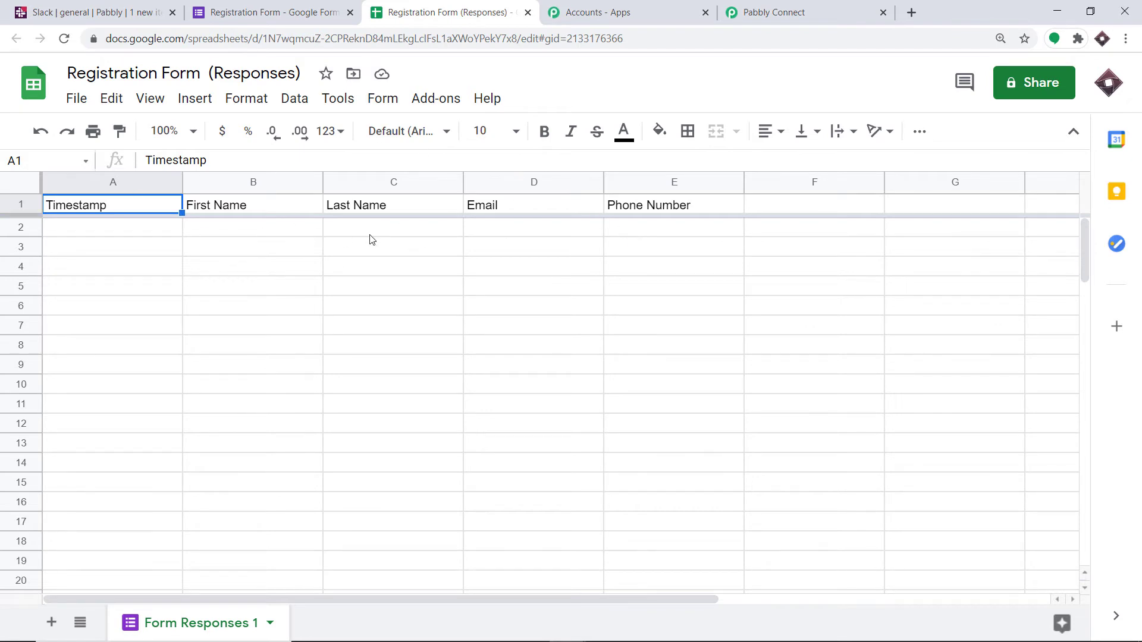
# Step: Search the Google Workspace Marketplace for the Pabbly Connect Webhooks add-on and return to the responses spreadsheet
pyautogui.click(438, 101)
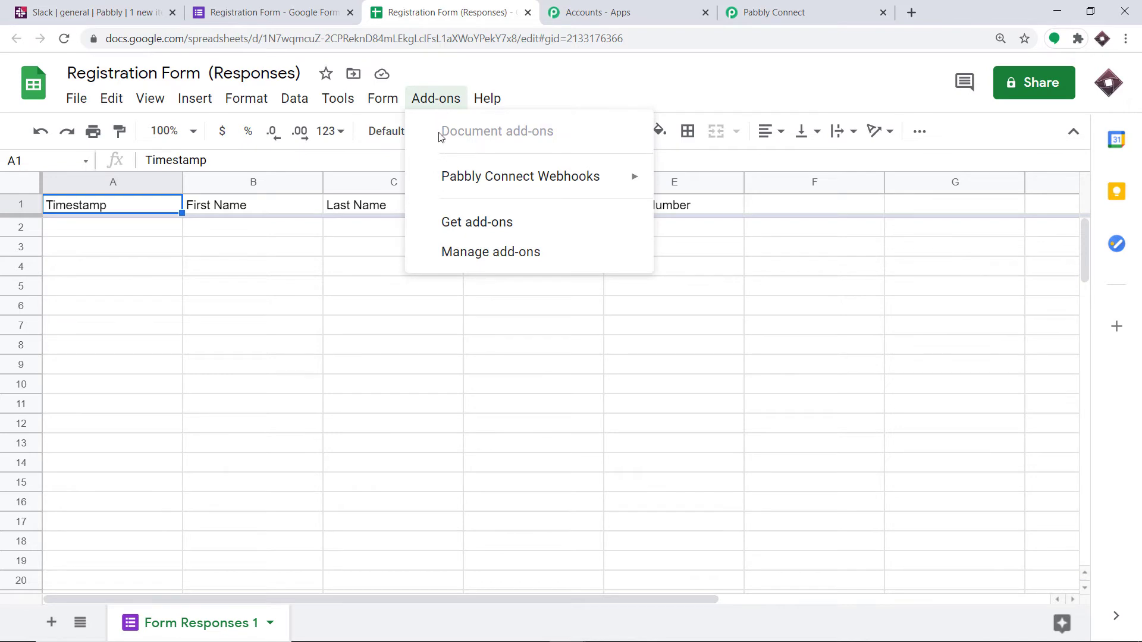
pyautogui.moveTo(440, 174)
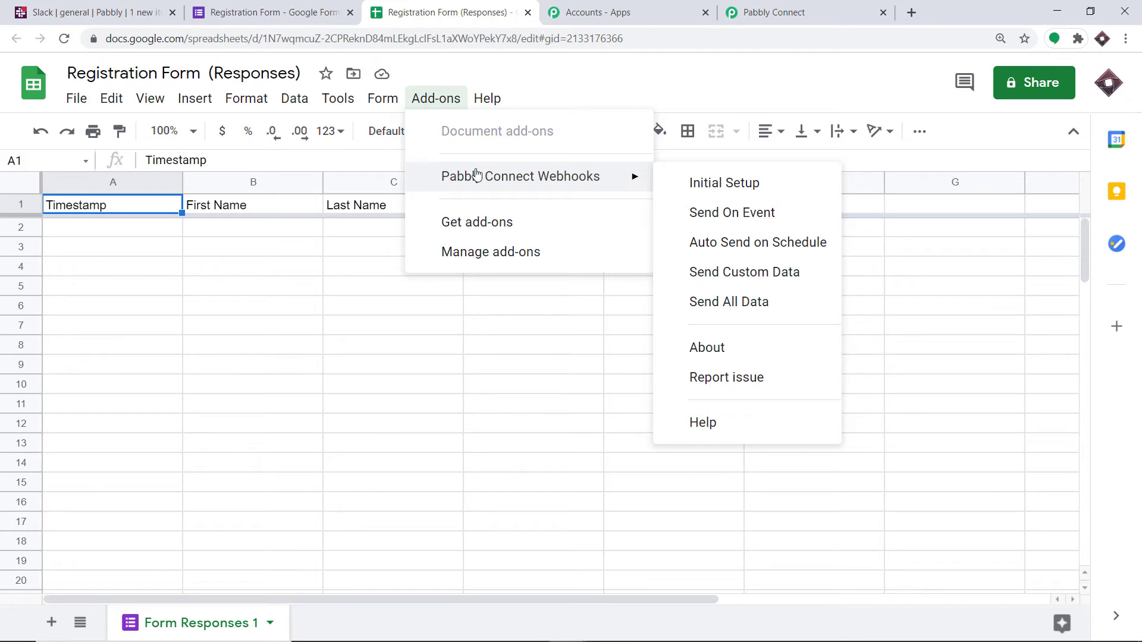
pyautogui.click(463, 224)
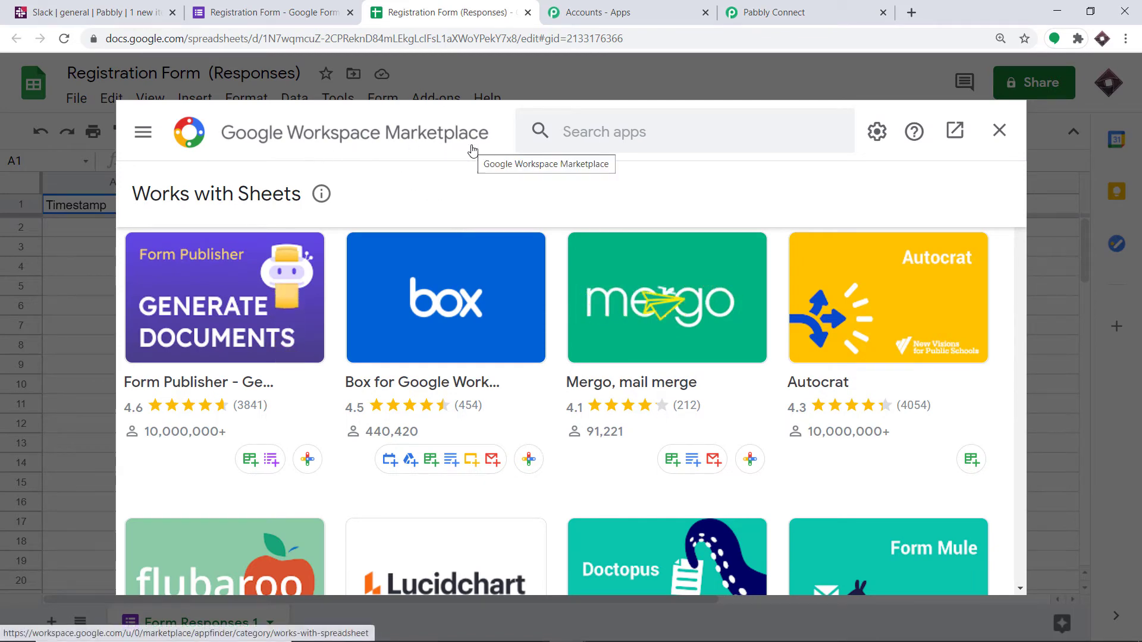
pyautogui.click(559, 131)
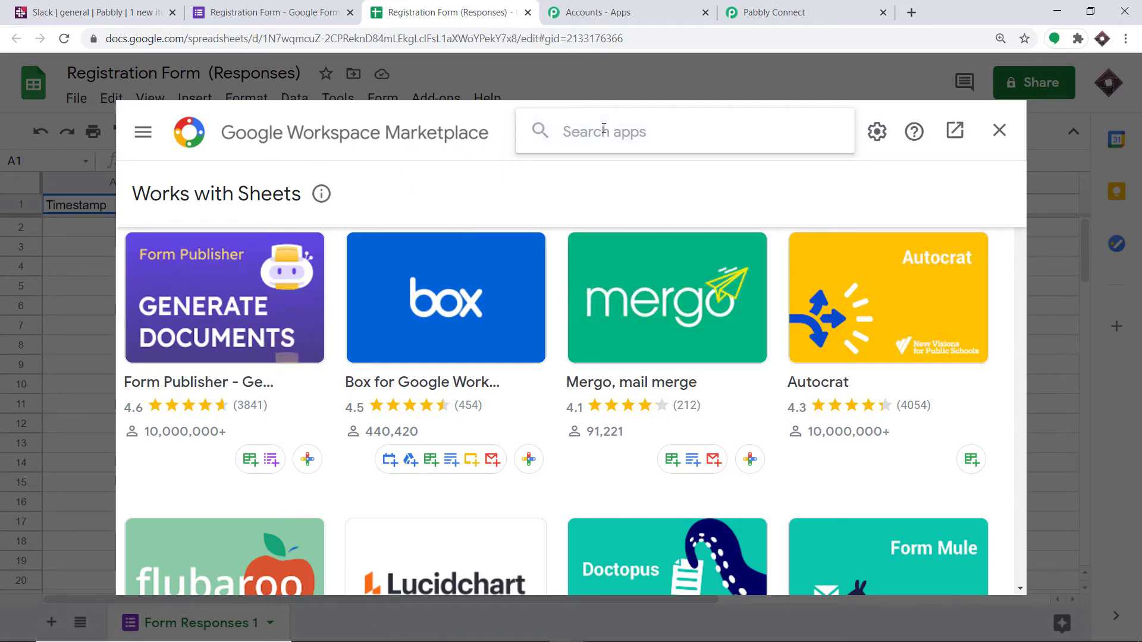
pyautogui.write('pabbl')
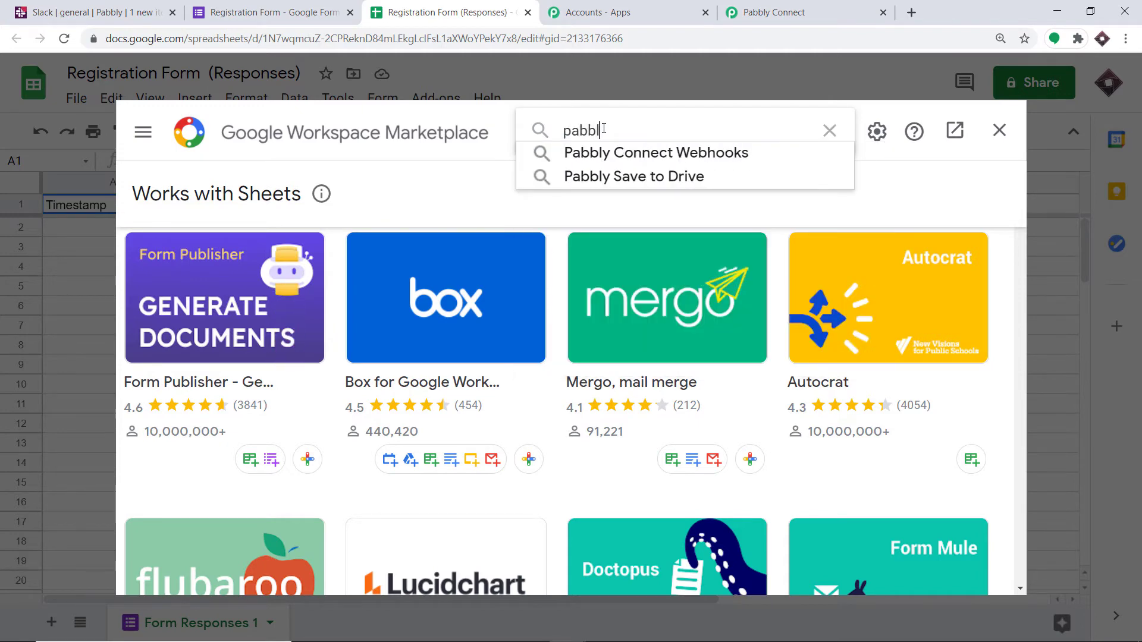
pyautogui.click(613, 156)
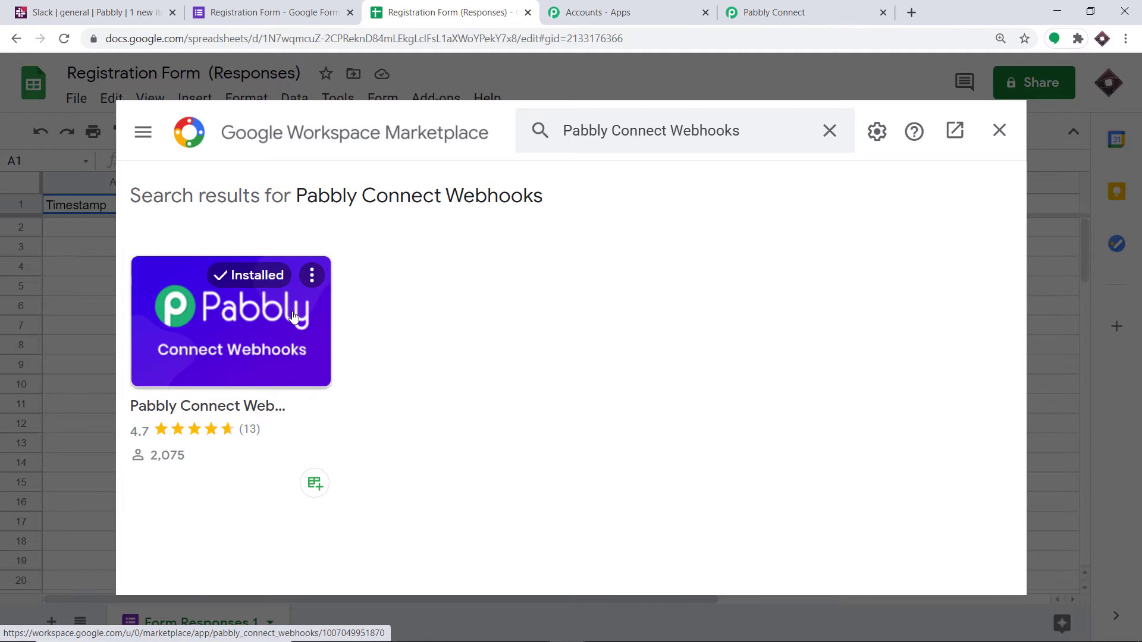
pyautogui.click(1000, 130)
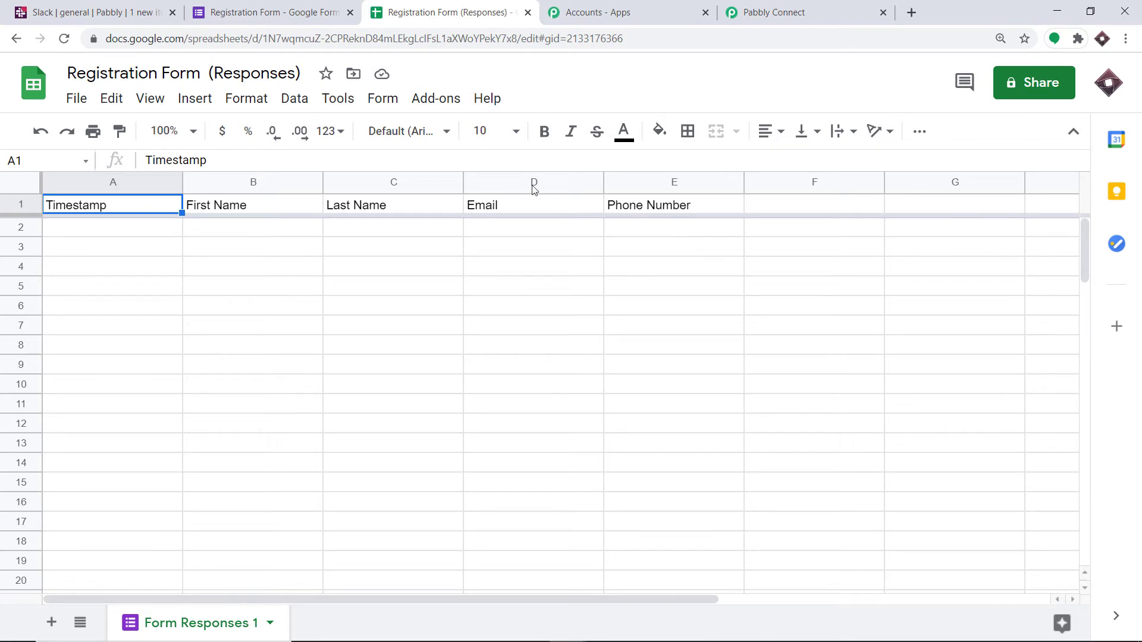
# Step: Open the initial setup of the Pabbly Connect Webhooks add-on and set the trigger column to E
pyautogui.click(443, 109)
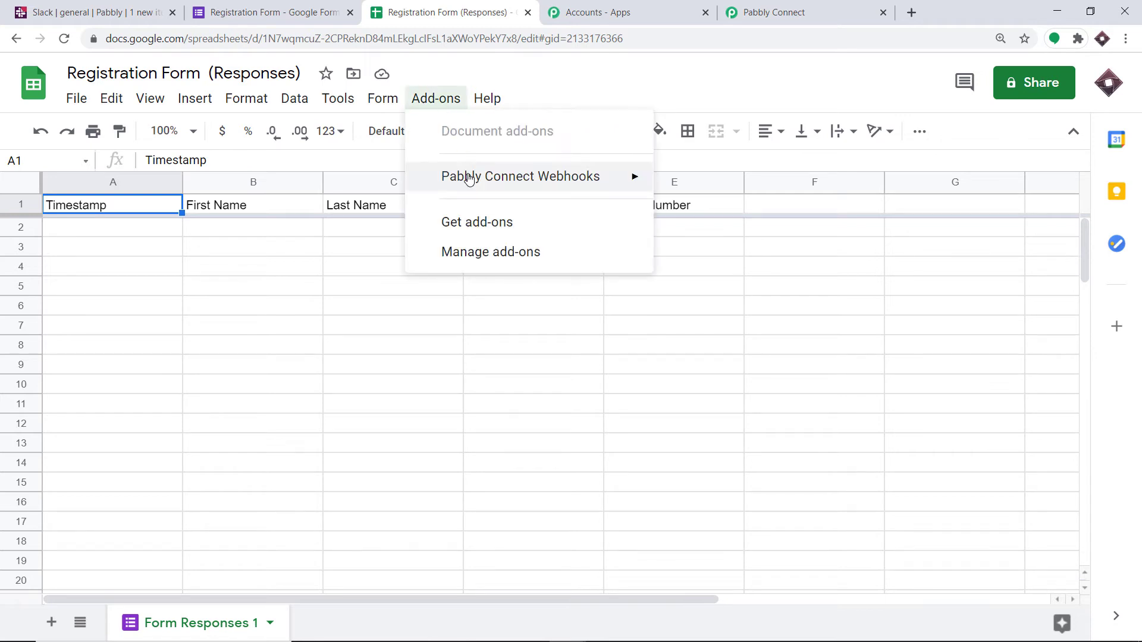
pyautogui.moveTo(469, 178)
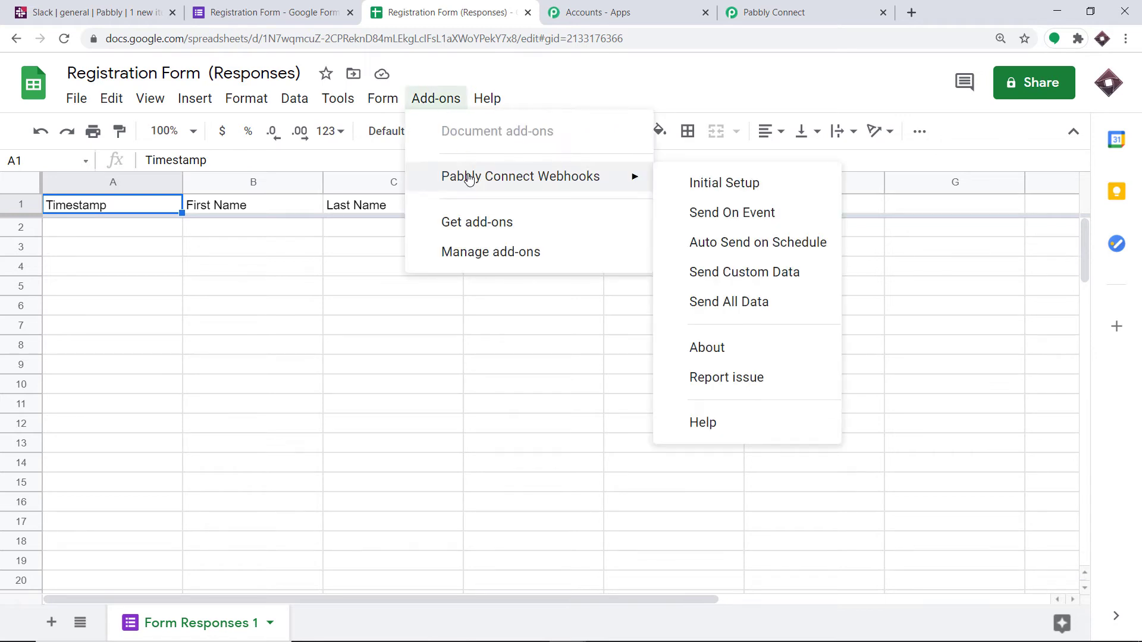
pyautogui.click(716, 186)
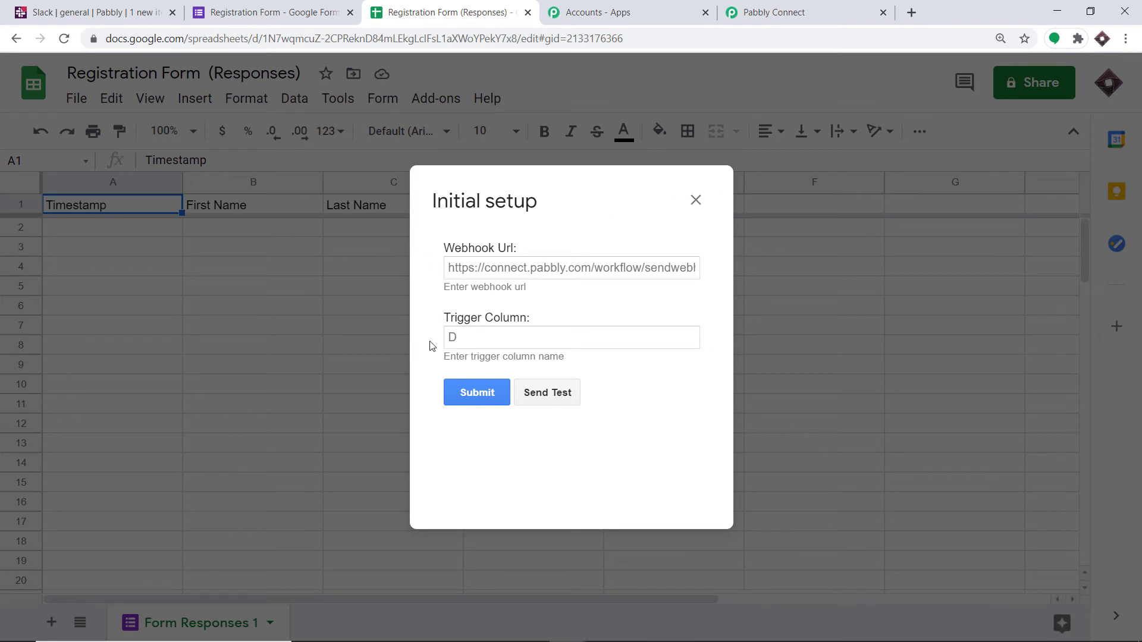
pyautogui.click(520, 334)
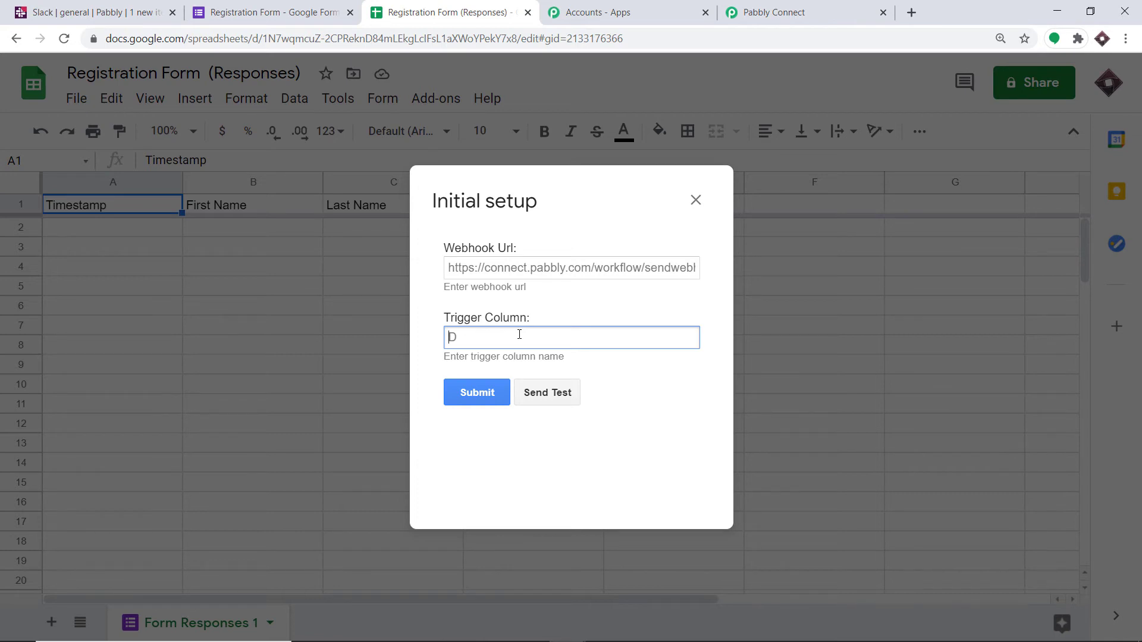
pyautogui.write('E')
# Step: Copy the webhook URL from the Pabbly Connect workflow into the add-on's initial setup and submit the setup
pyautogui.click(819, 9)
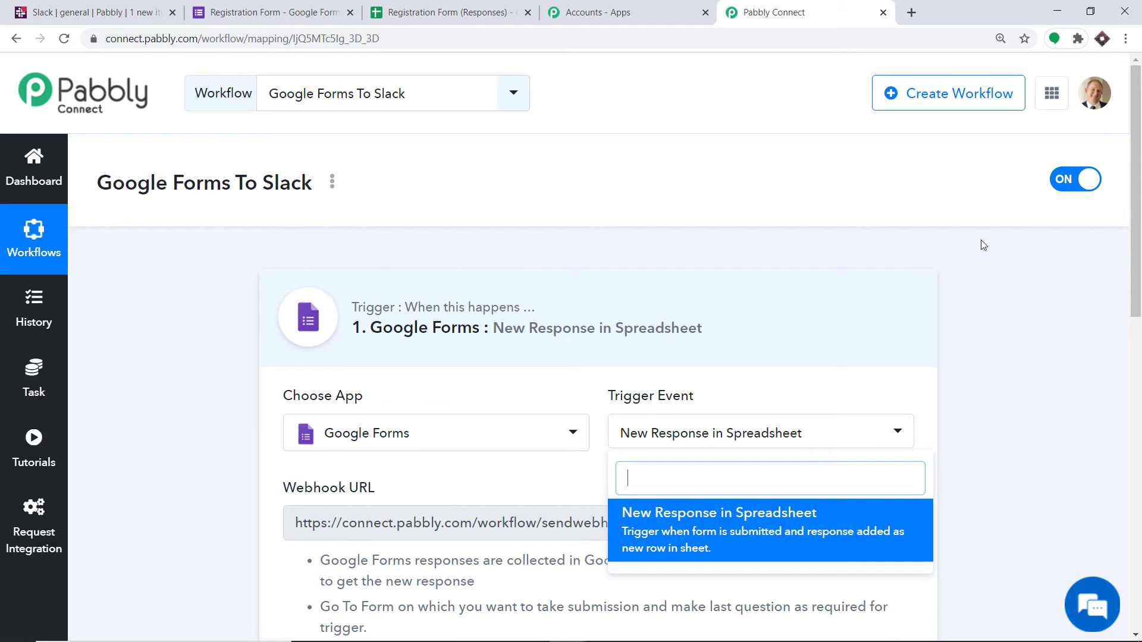
pyautogui.scroll(-5, 987, 250)
pyautogui.click(880, 225)
pyautogui.hotkey('ctrl', 'c')
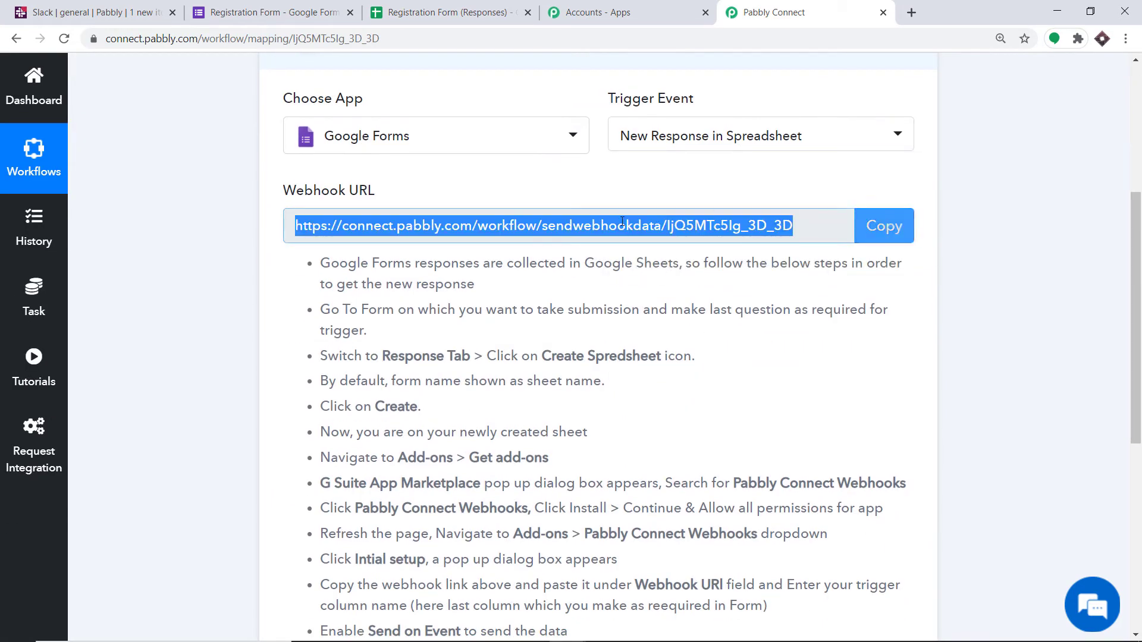
pyautogui.click(423, 7)
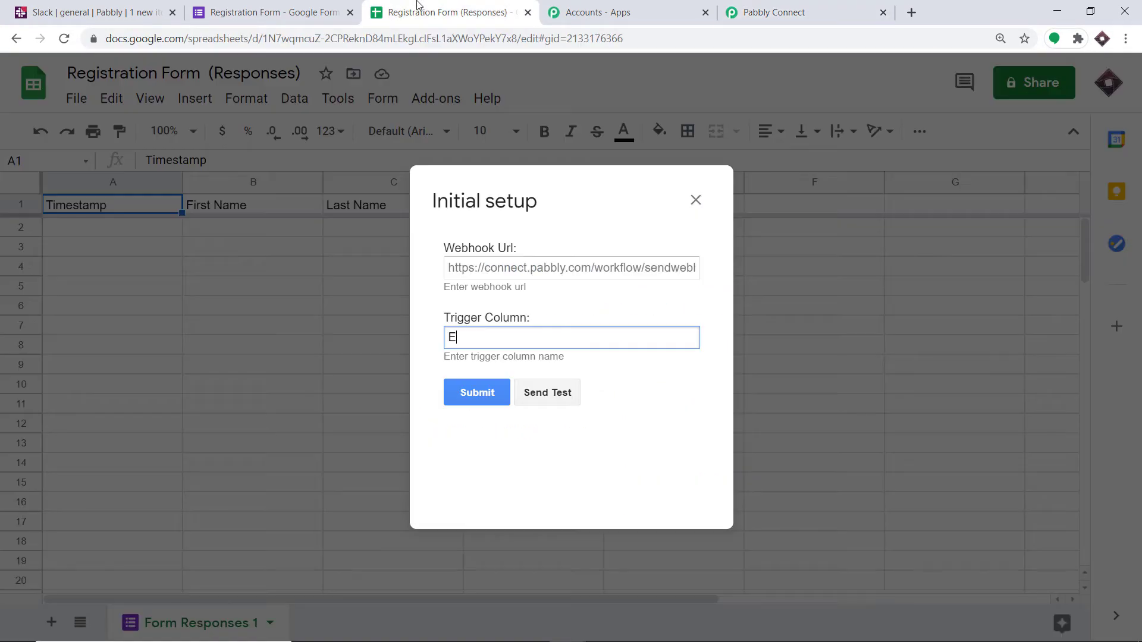
pyautogui.click(497, 268)
pyautogui.rightClick(497, 268)
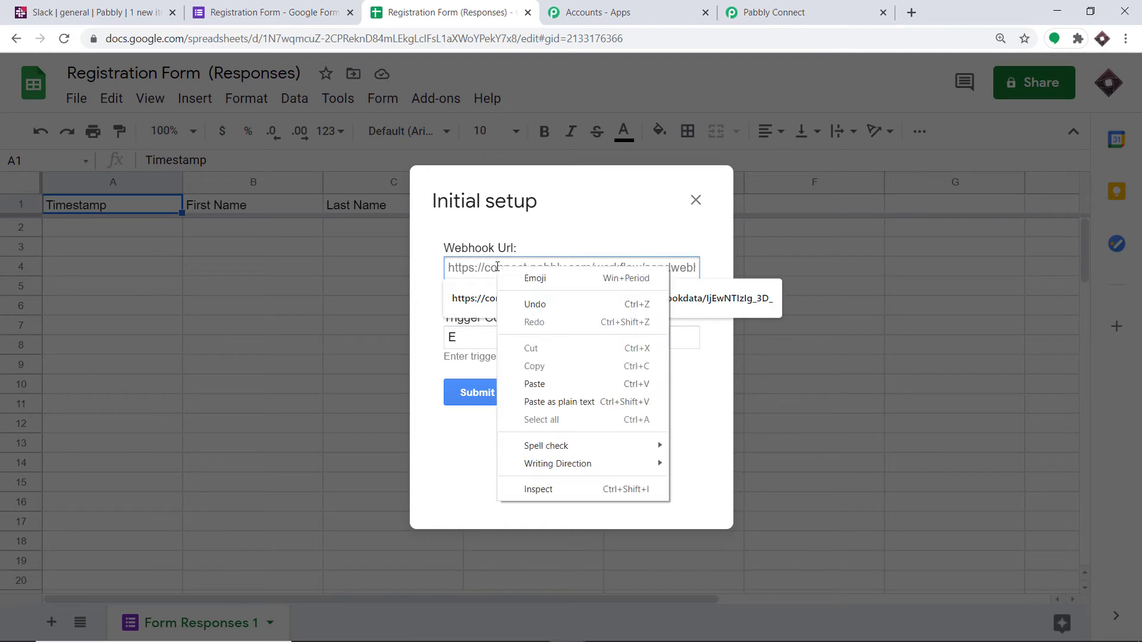
pyautogui.click(550, 382)
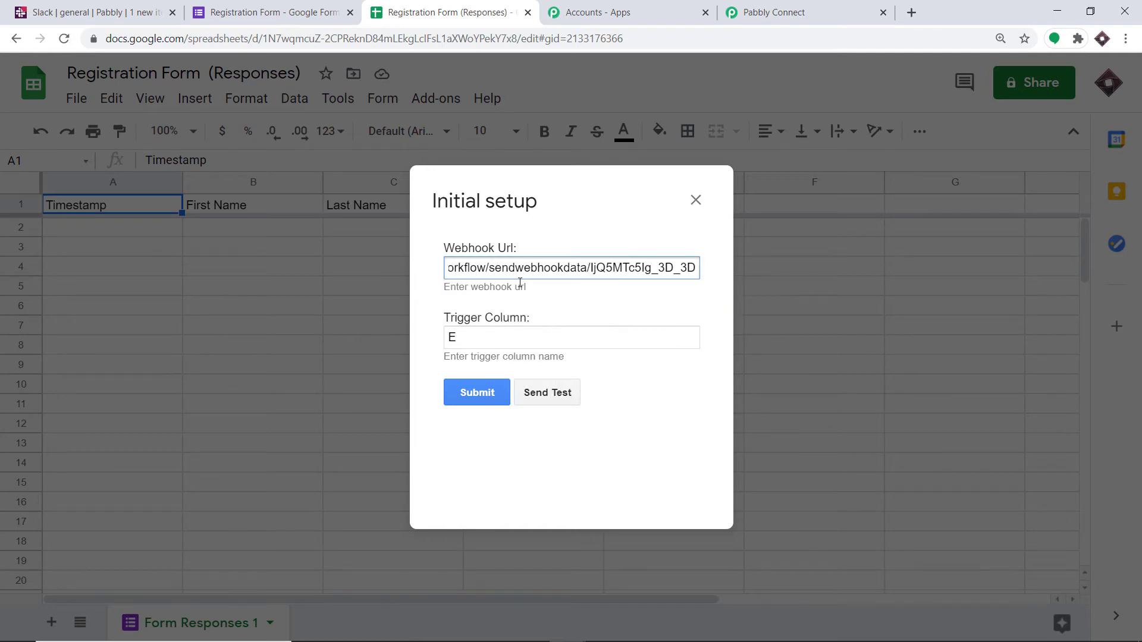
pyautogui.click(486, 395)
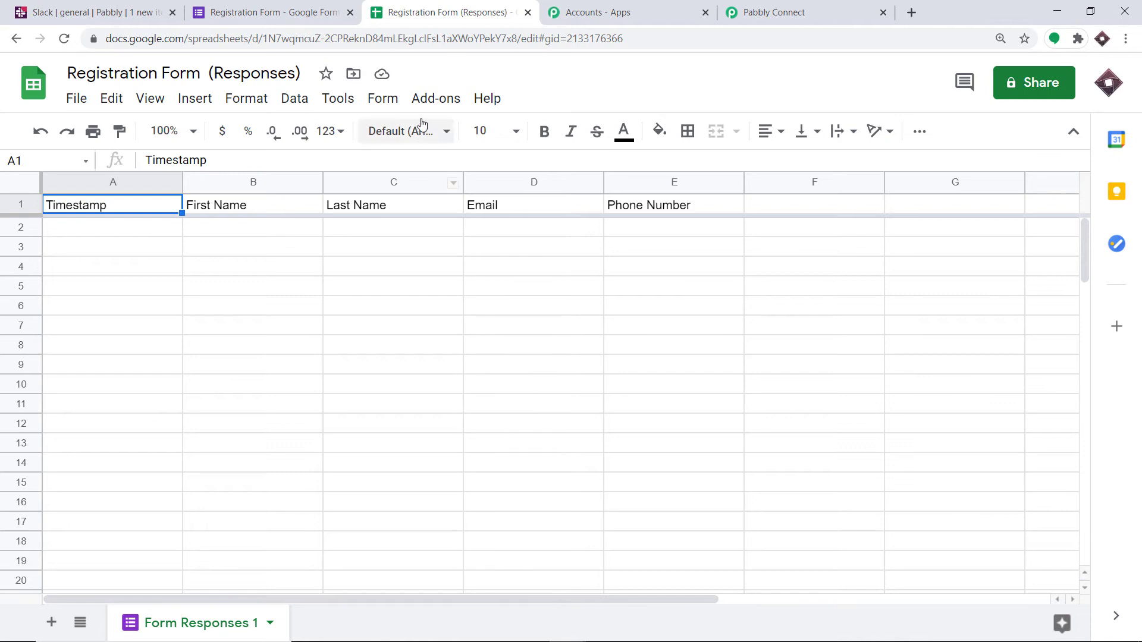
# Step: Enable Send On Event for the Pabbly Connect Webhooks add-on in the responses spreadsheet
pyautogui.click(432, 100)
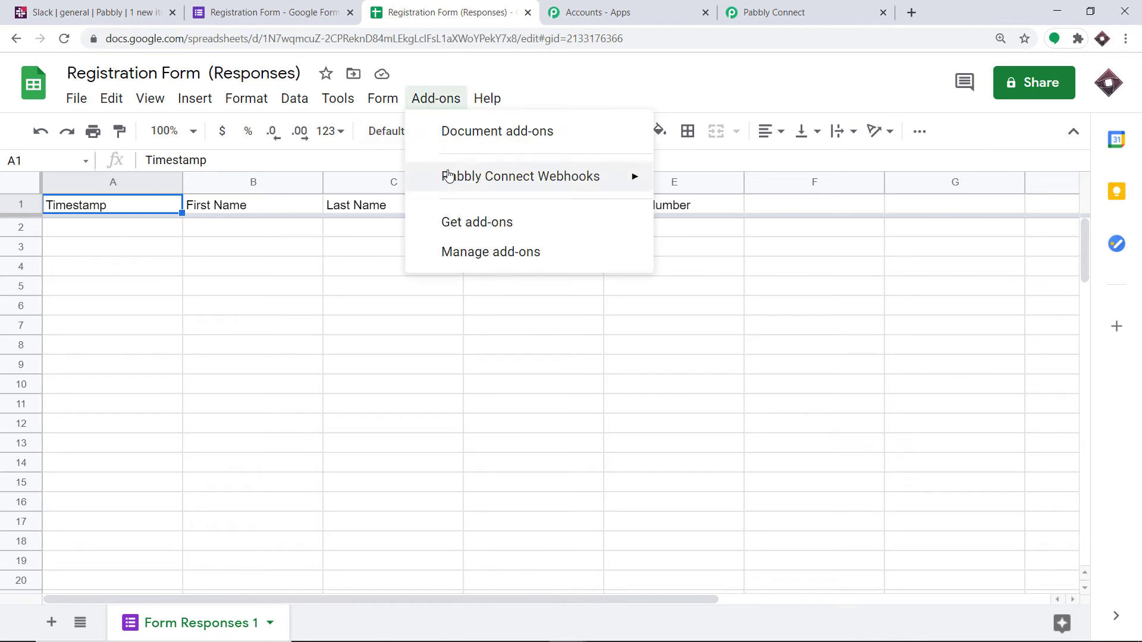
pyautogui.moveTo(500, 178)
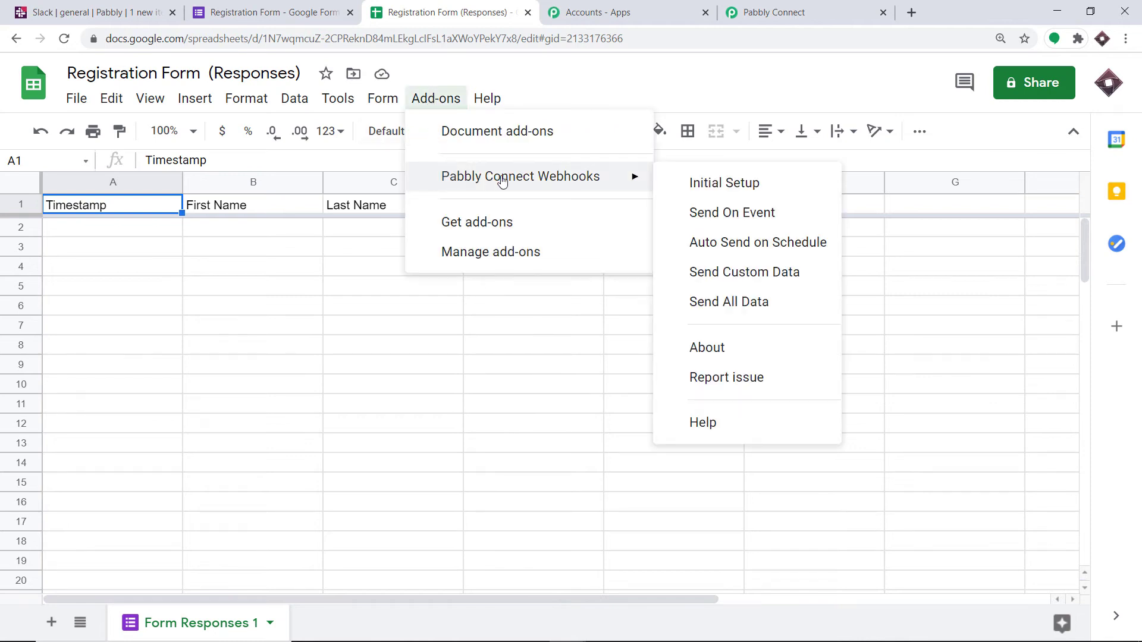
pyautogui.click(693, 213)
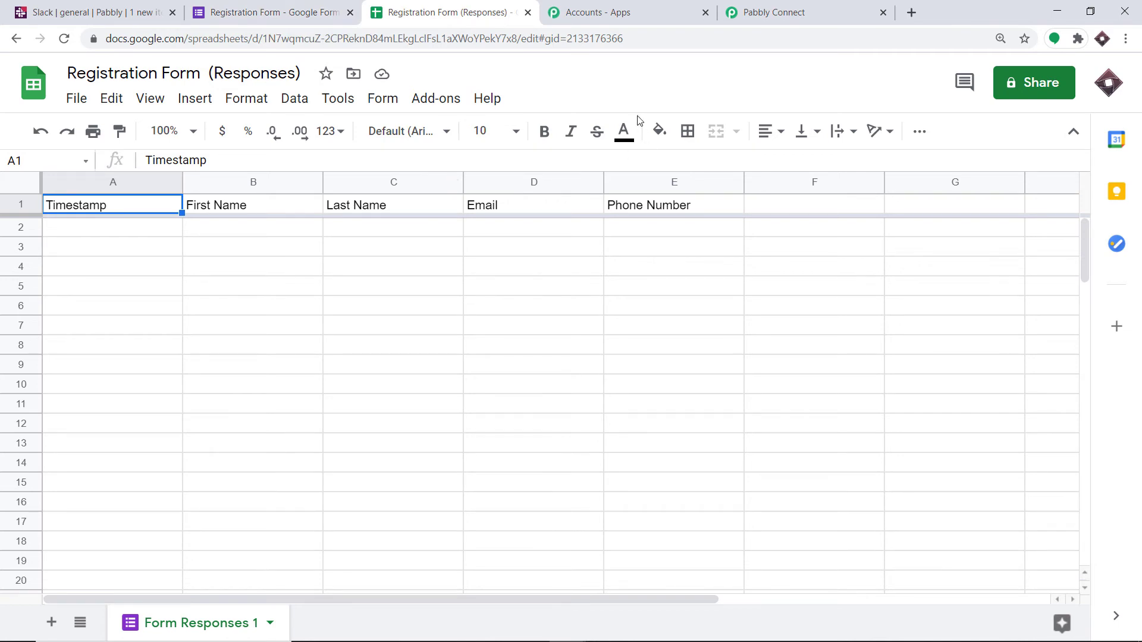
# Step: Switch to Pabbly Connect and start capturing the webhook response for the Google Forms trigger
pyautogui.click(794, 6)
pyautogui.scroll(-6, 748, 258)
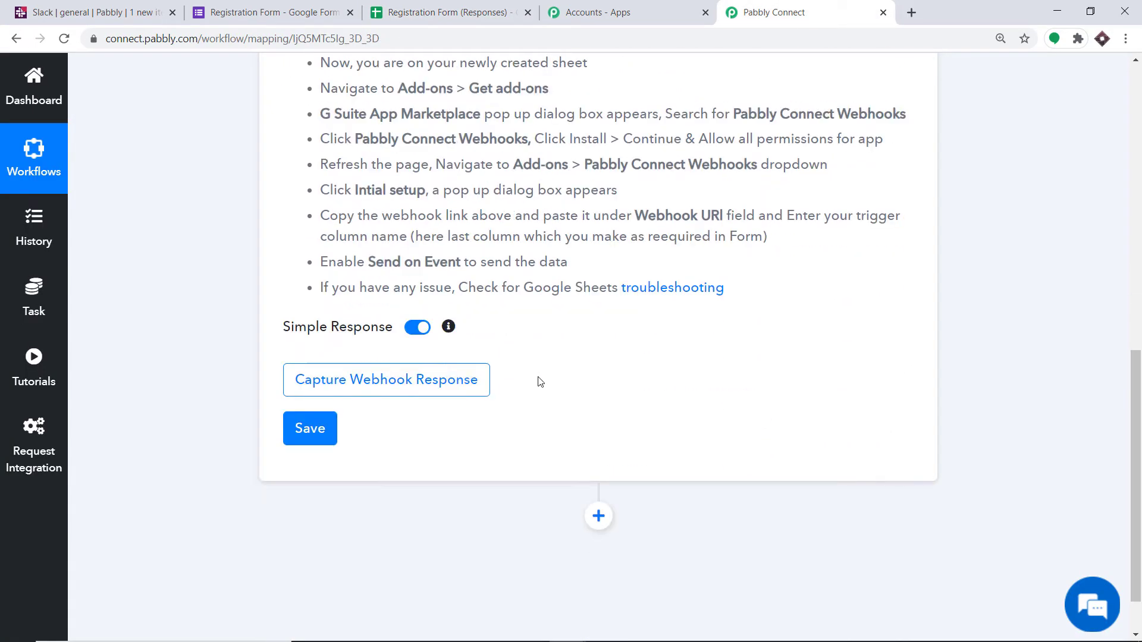
pyautogui.click(399, 380)
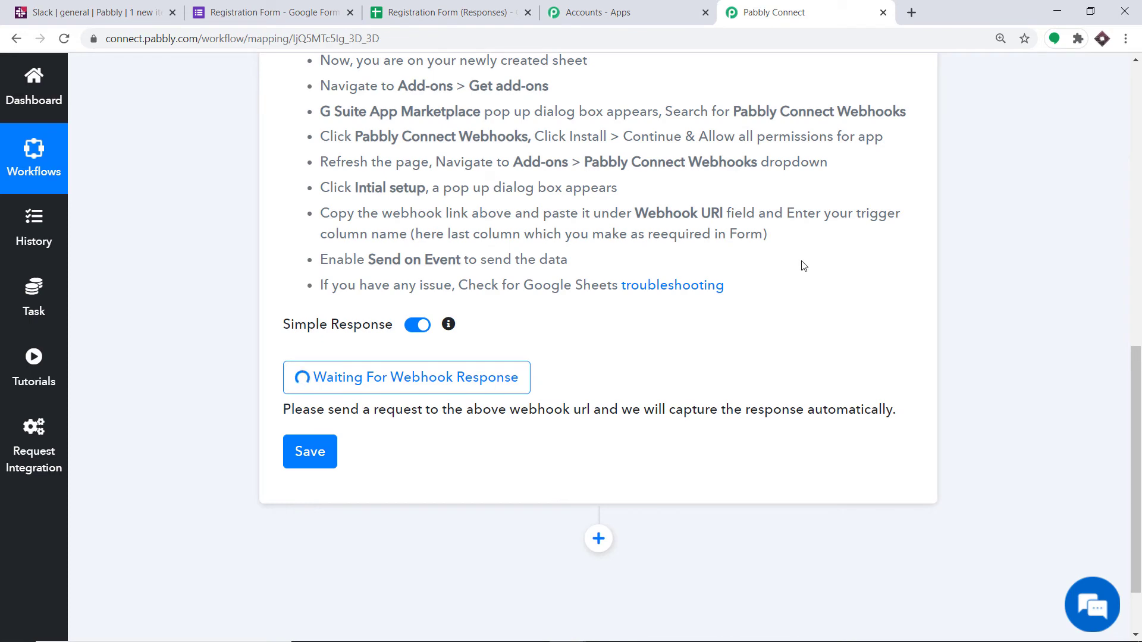
# Step: Preview Registration Form in Google Forms and open its public link in an incognito window
pyautogui.click(309, 5)
pyautogui.scroll(5, 690, 198)
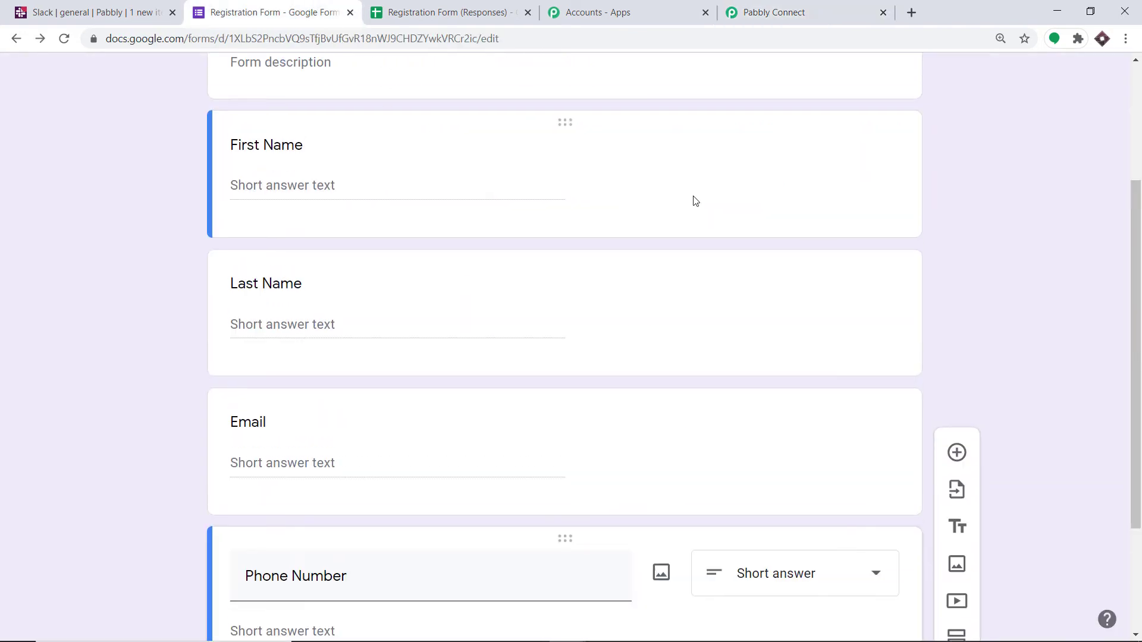
pyautogui.click(869, 81)
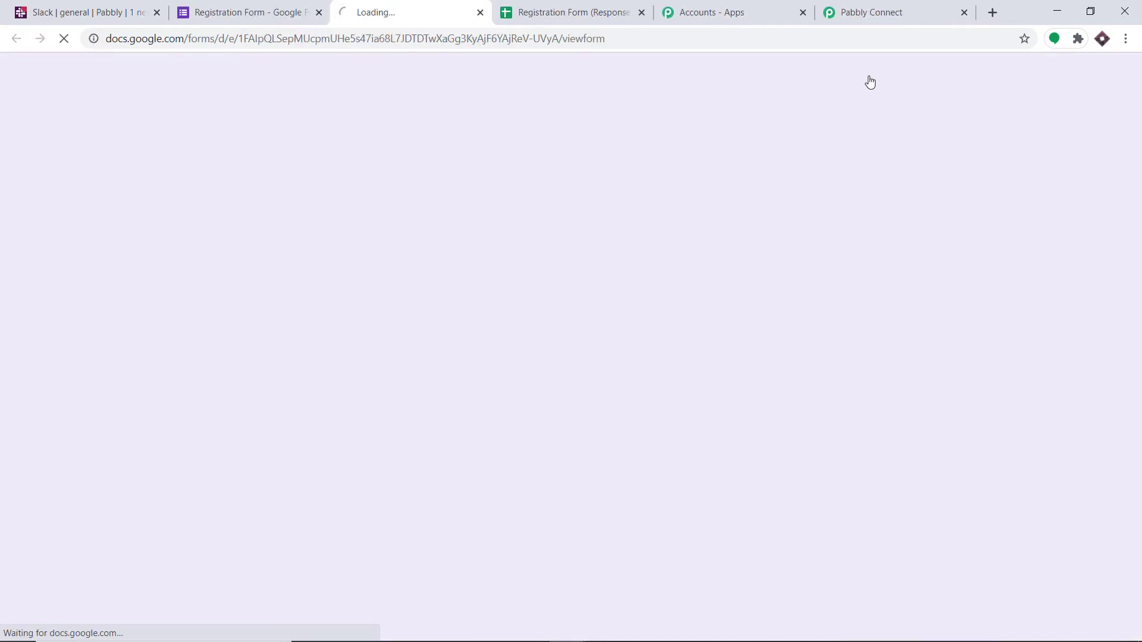
pyautogui.click(460, 38)
pyautogui.hotkey('ctrl', 'c')
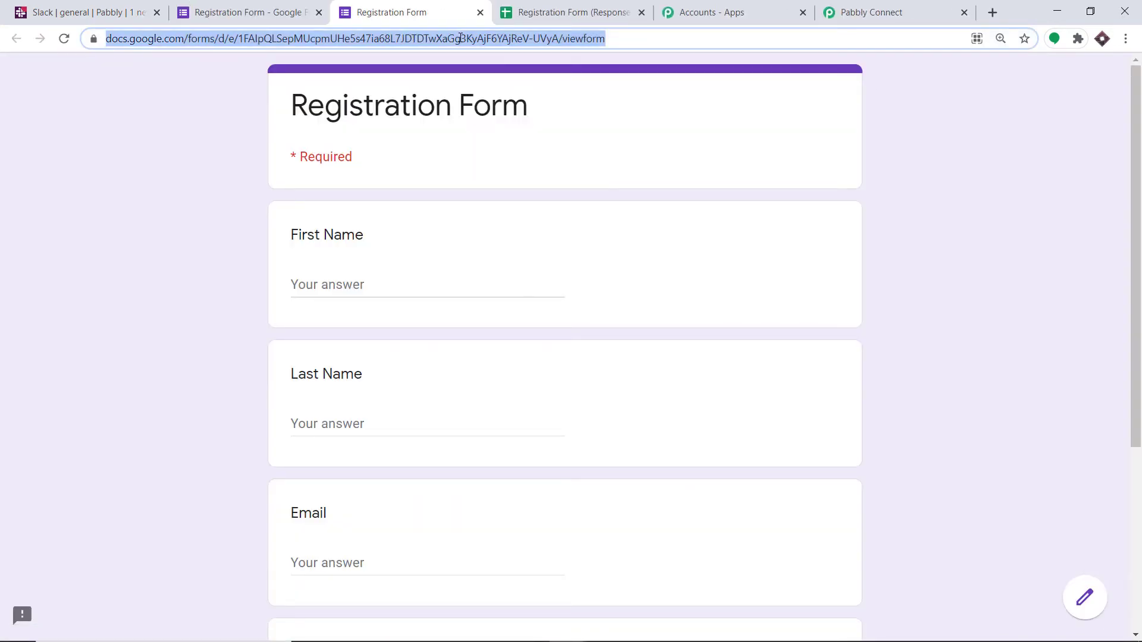
pyautogui.hotkey('ctrl', 'shift', 'n')
pyautogui.hotkey('ctrl', 'v')
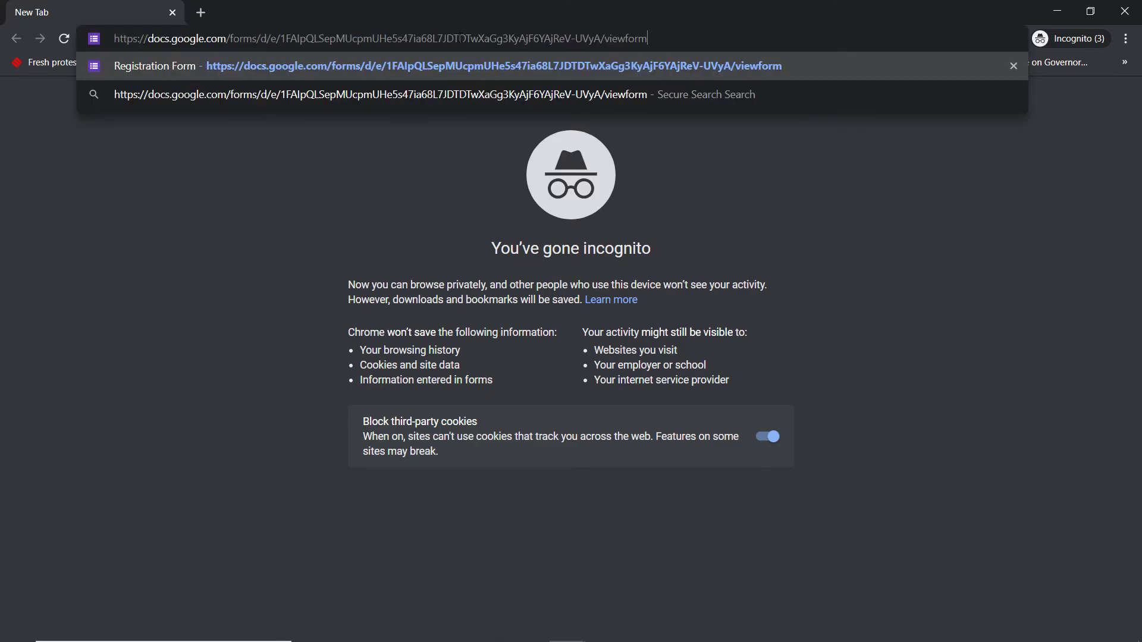
pyautogui.press('Return')
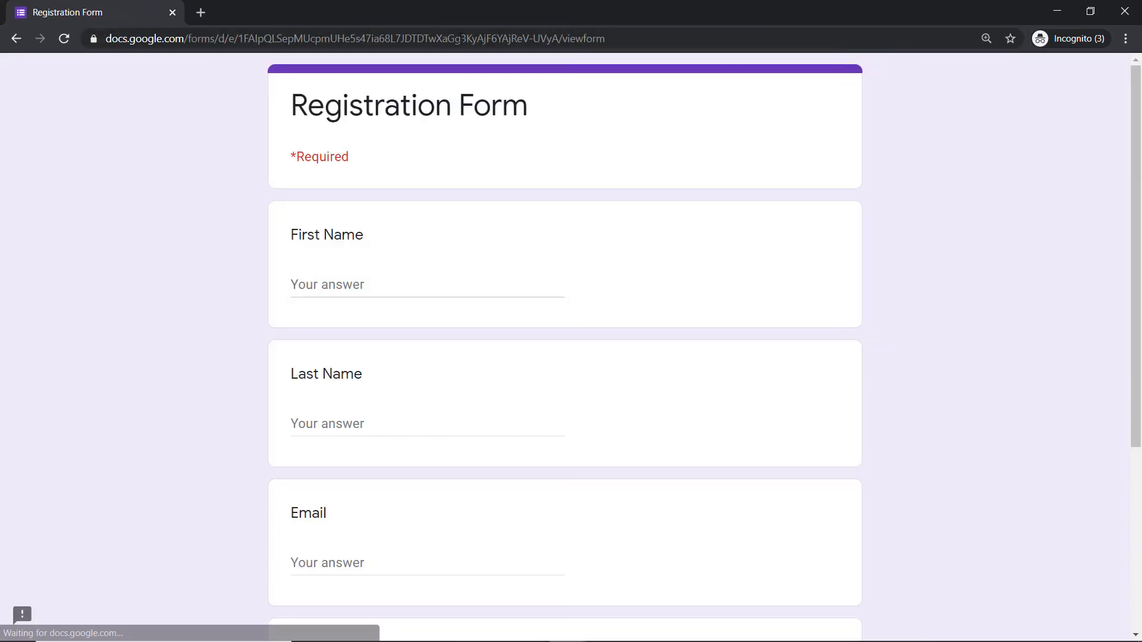
# Step: Enter the sample registrant's first name and last name in the Registration Form
pyautogui.click(322, 285)
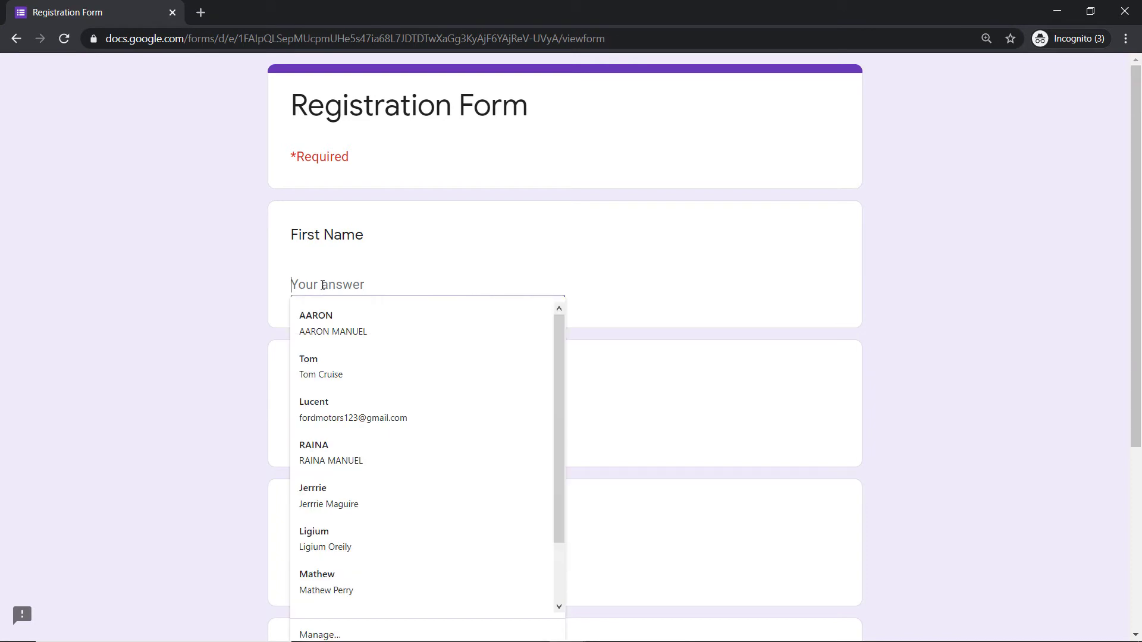
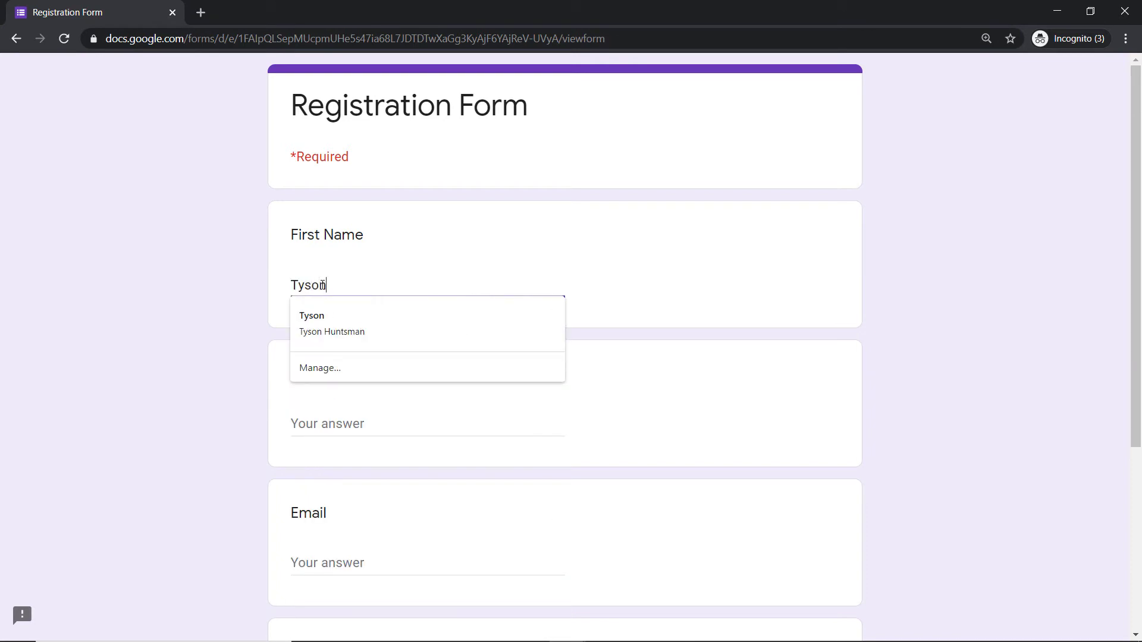
pyautogui.click(455, 244)
pyautogui.scroll(-3, 412, 312)
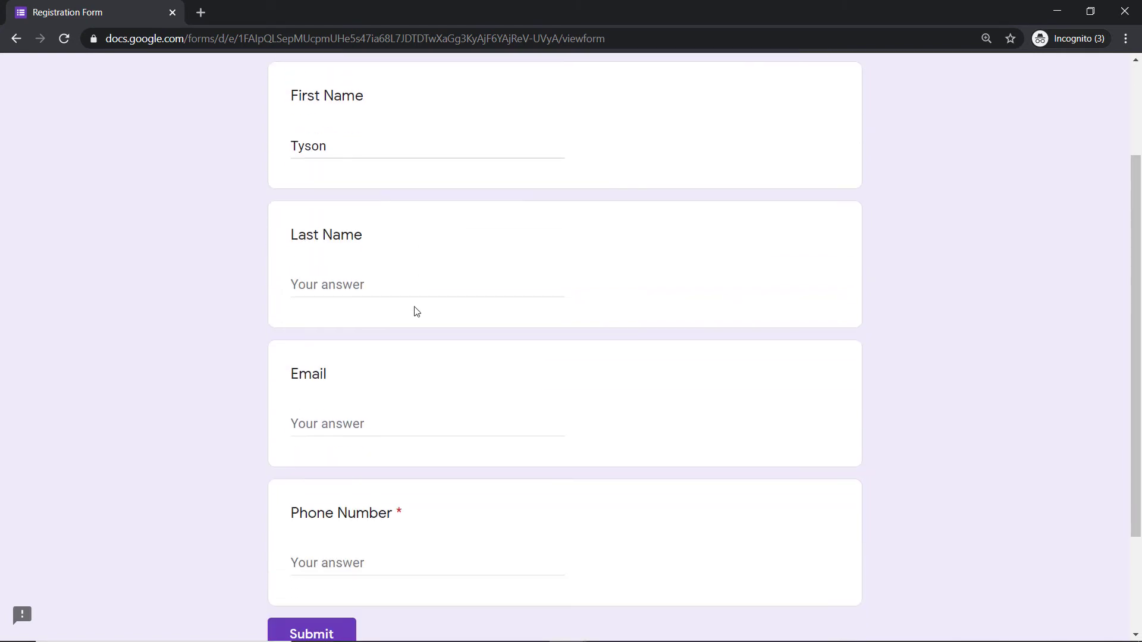
pyautogui.click(361, 279)
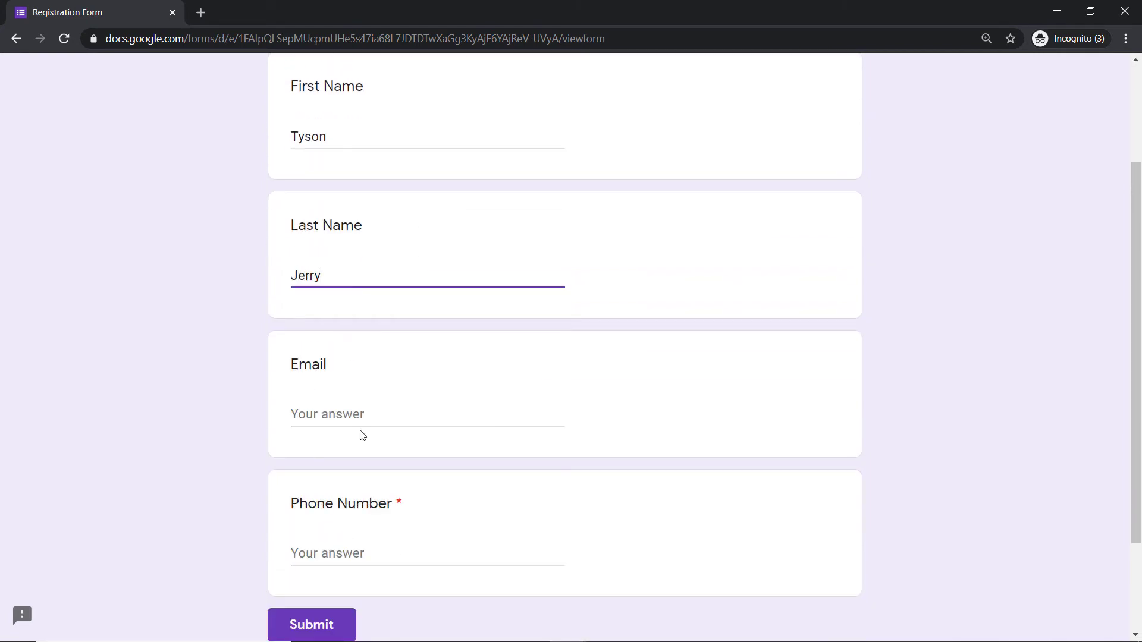
# Step: Fill in the registrant's email and phone number, and submit the Registration Form response
pyautogui.click(360, 414)
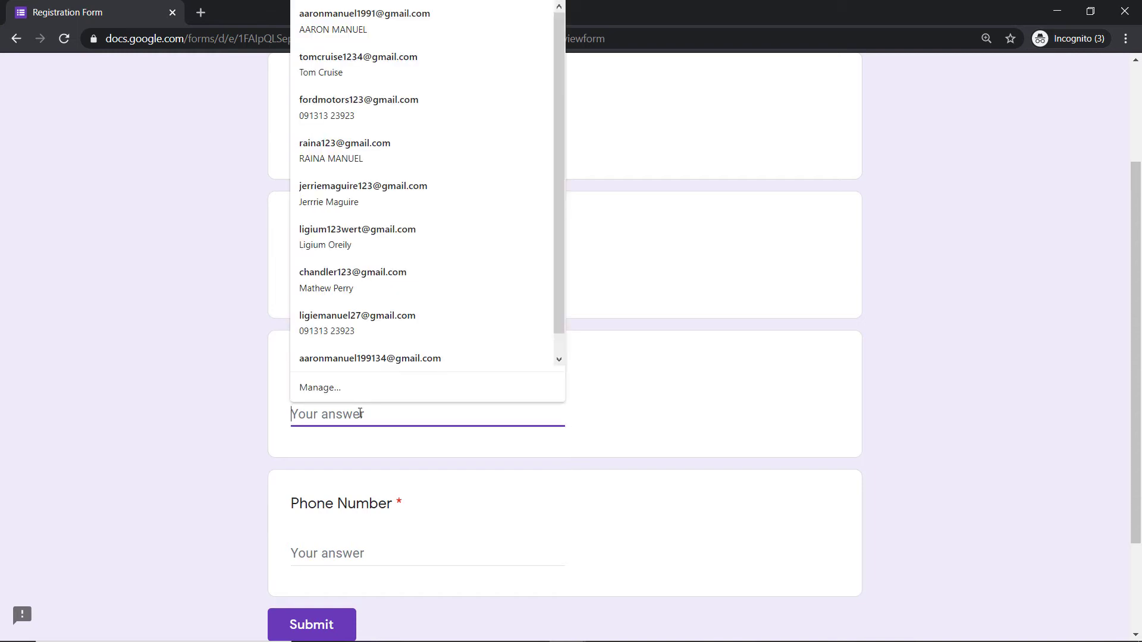
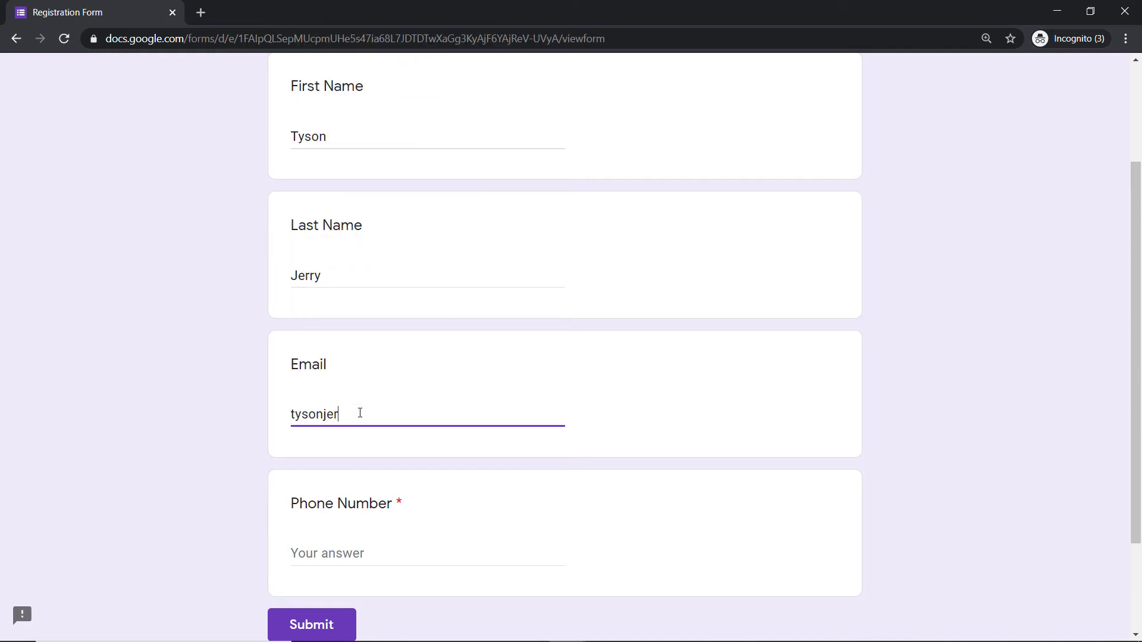
pyautogui.scroll(-2, 360, 413)
pyautogui.click(360, 422)
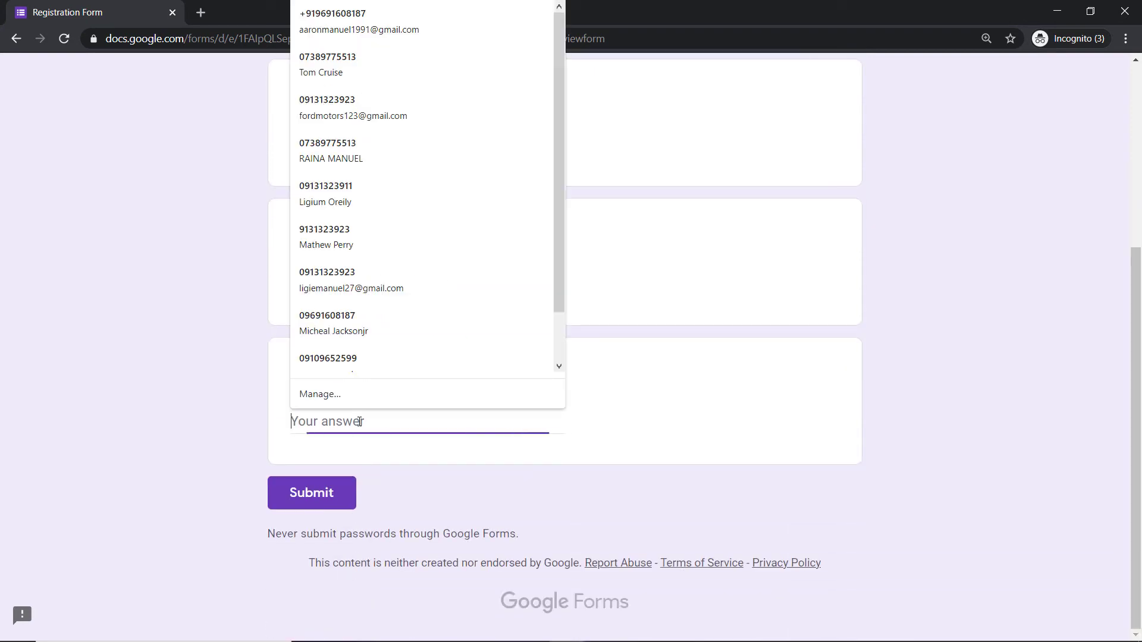
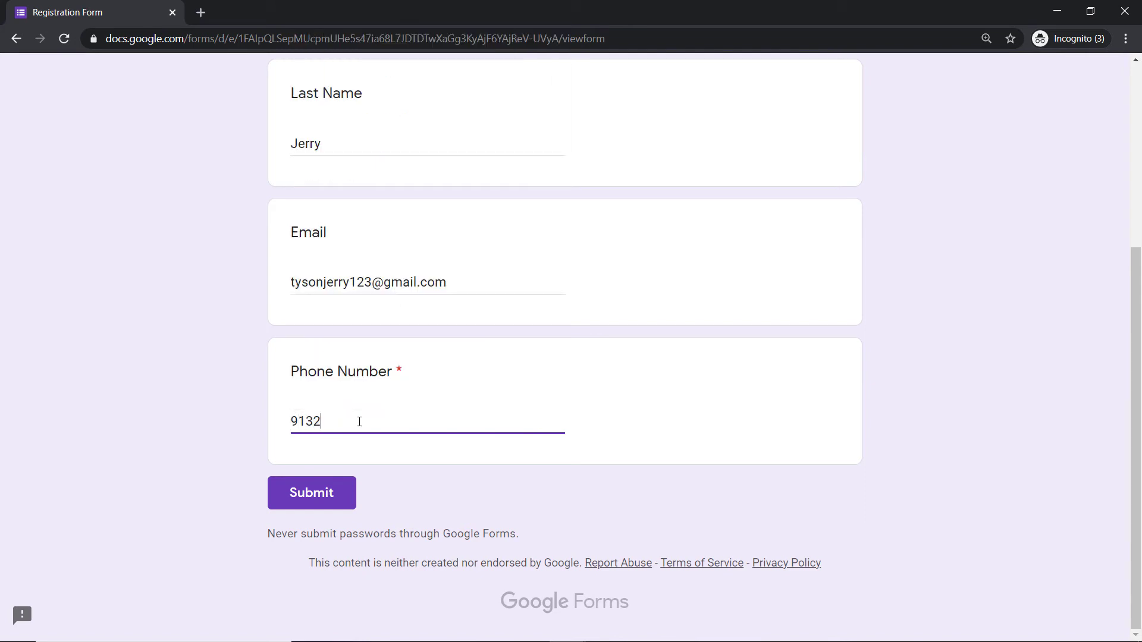
pyautogui.click(342, 487)
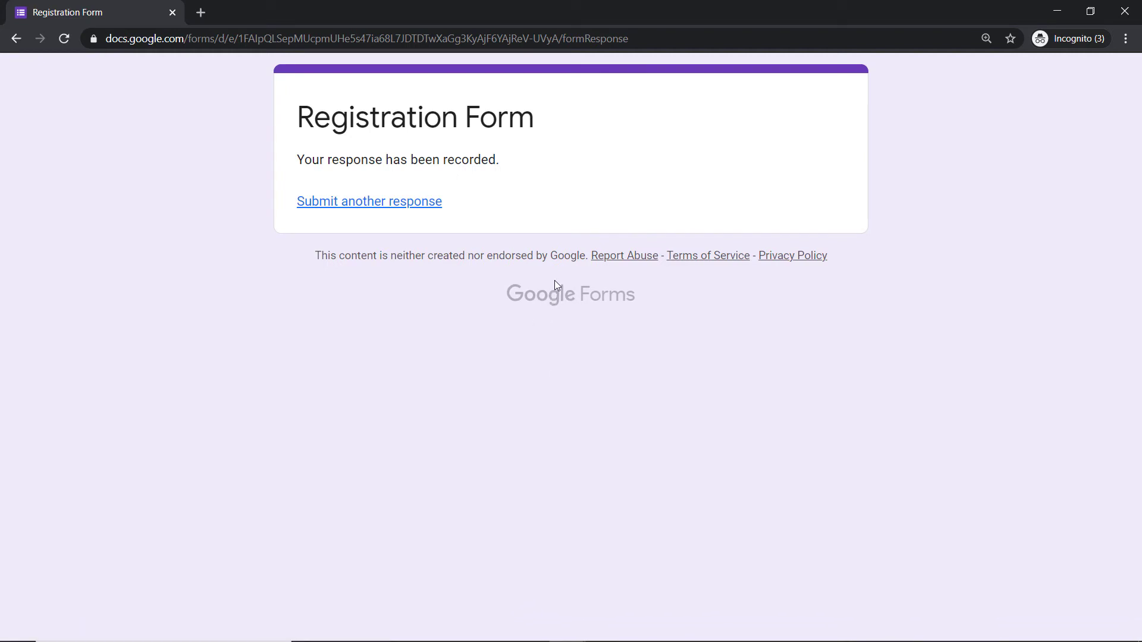
# Step: Check the new submission in the responses spreadsheet and switch to Pabbly Connect to examine the captured webhook response
pyautogui.click(1046, 13)
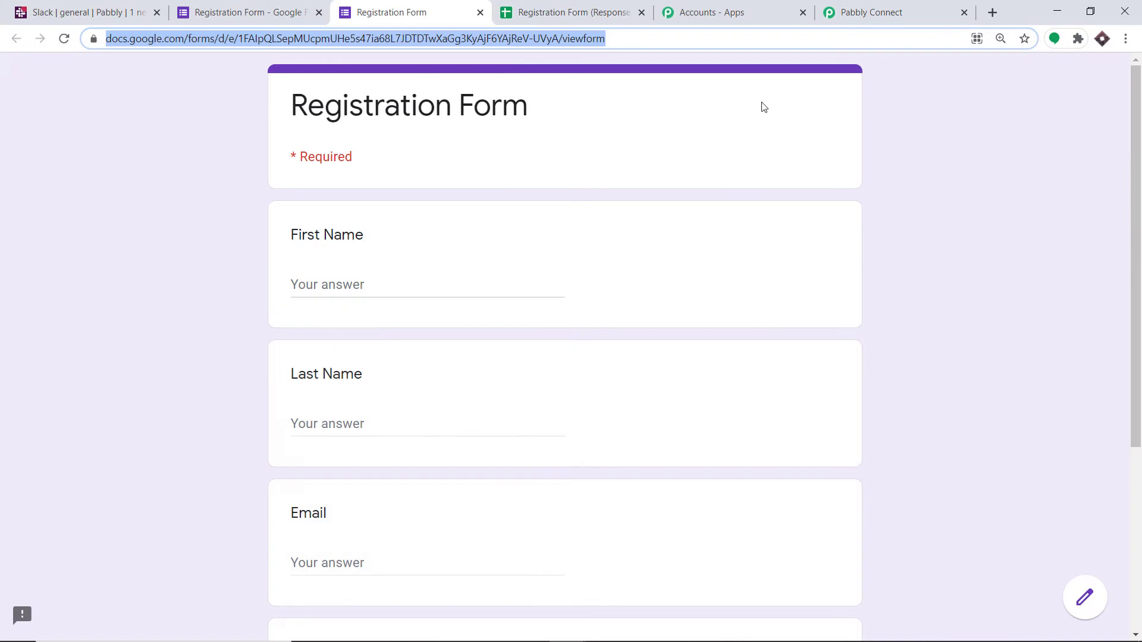
pyautogui.click(596, 12)
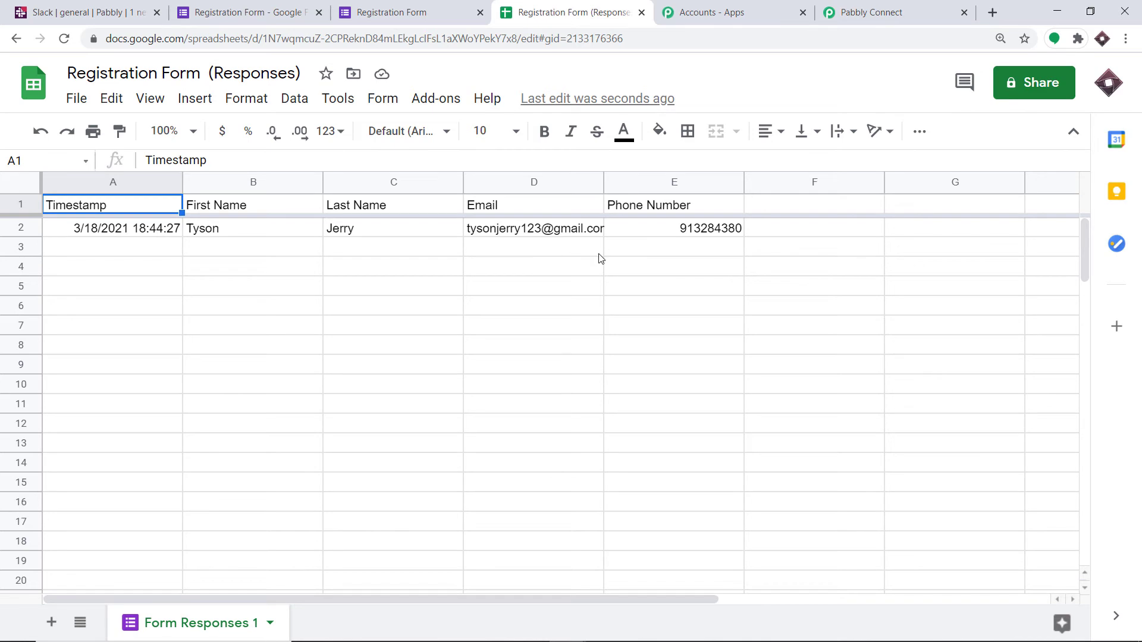
pyautogui.click(890, 5)
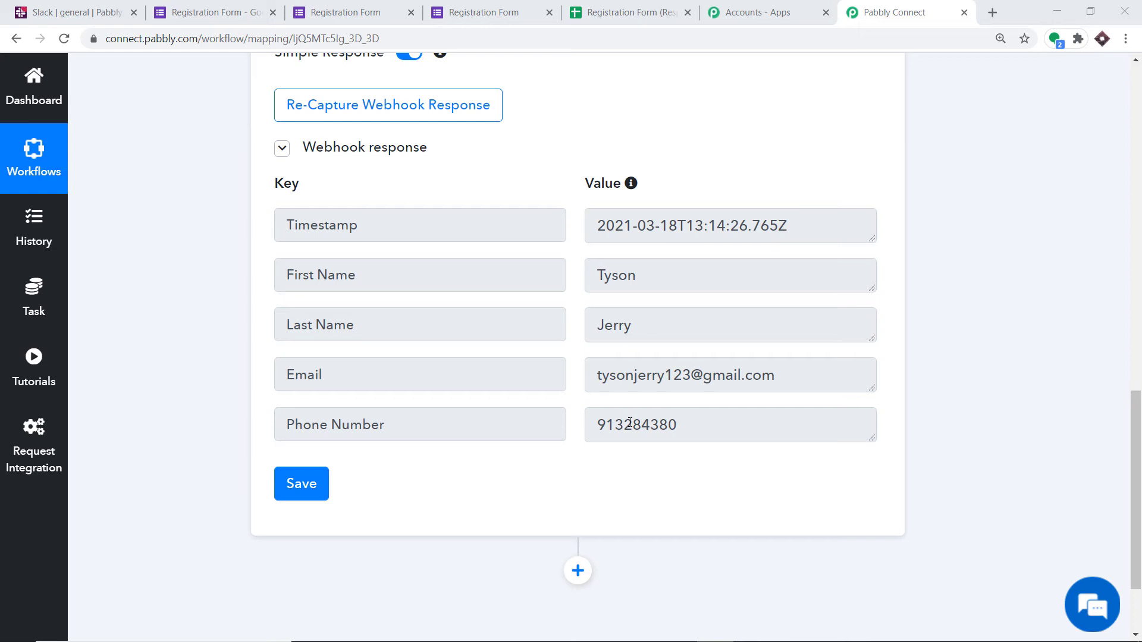
# Step: Add an action step after the Google Forms trigger and choose Slack as its app
pyautogui.scroll(-2, 630, 422)
pyautogui.click(578, 453)
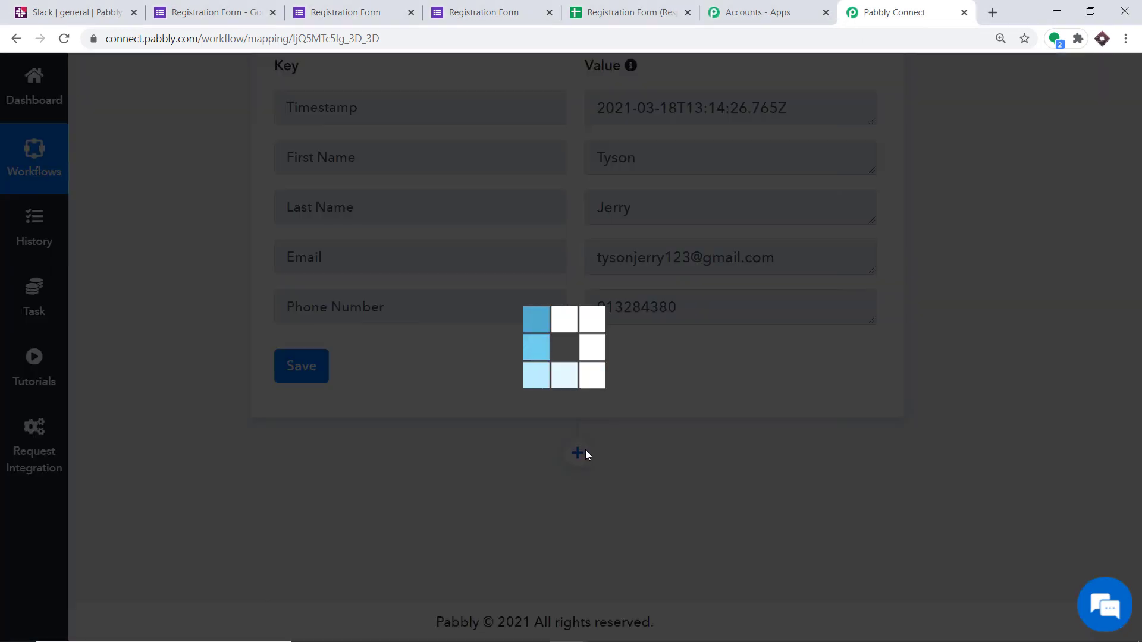
pyautogui.scroll(-5, 999, 440)
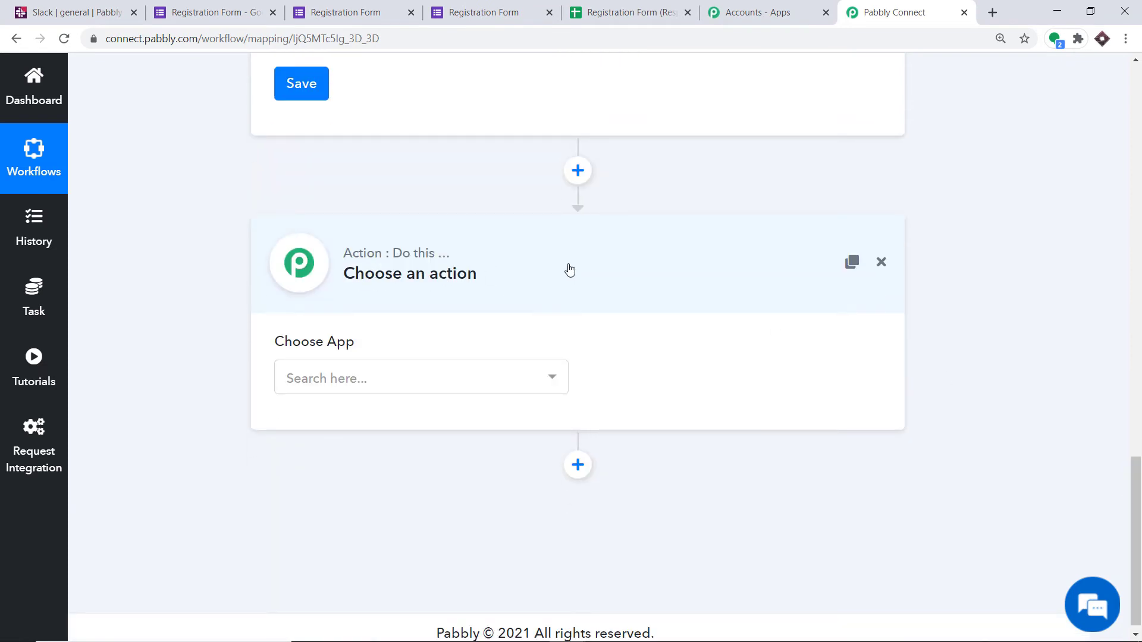
pyautogui.click(452, 379)
pyautogui.write('slack')
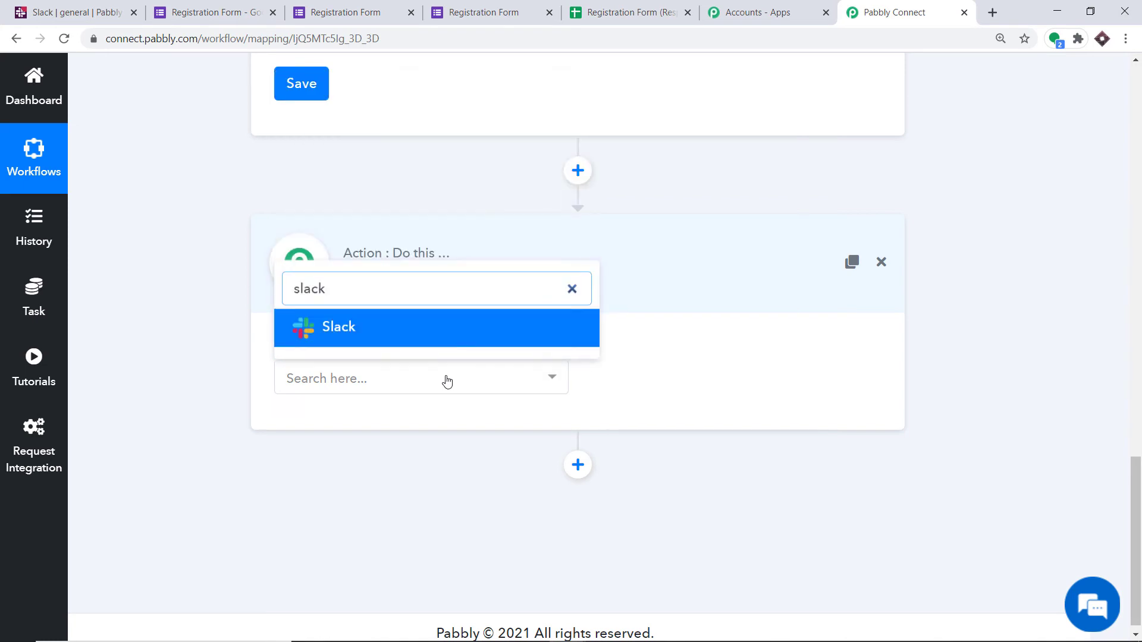
pyautogui.click(403, 323)
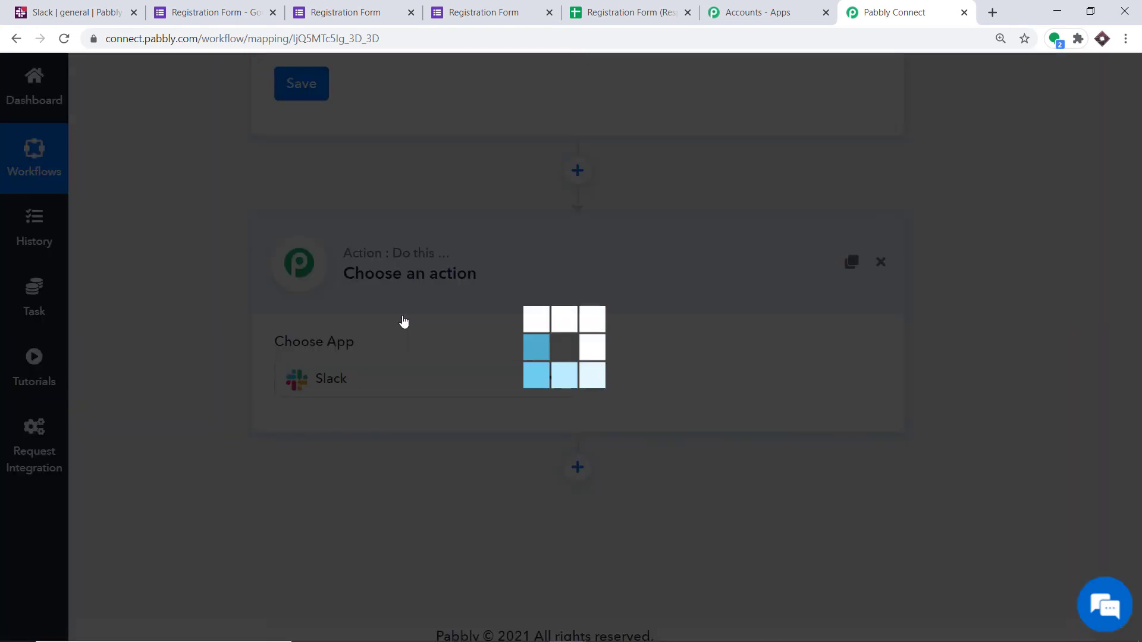
# Step: Set the Slack action event to Send Channel Message (without Image) and look through the other available events
pyautogui.click(733, 383)
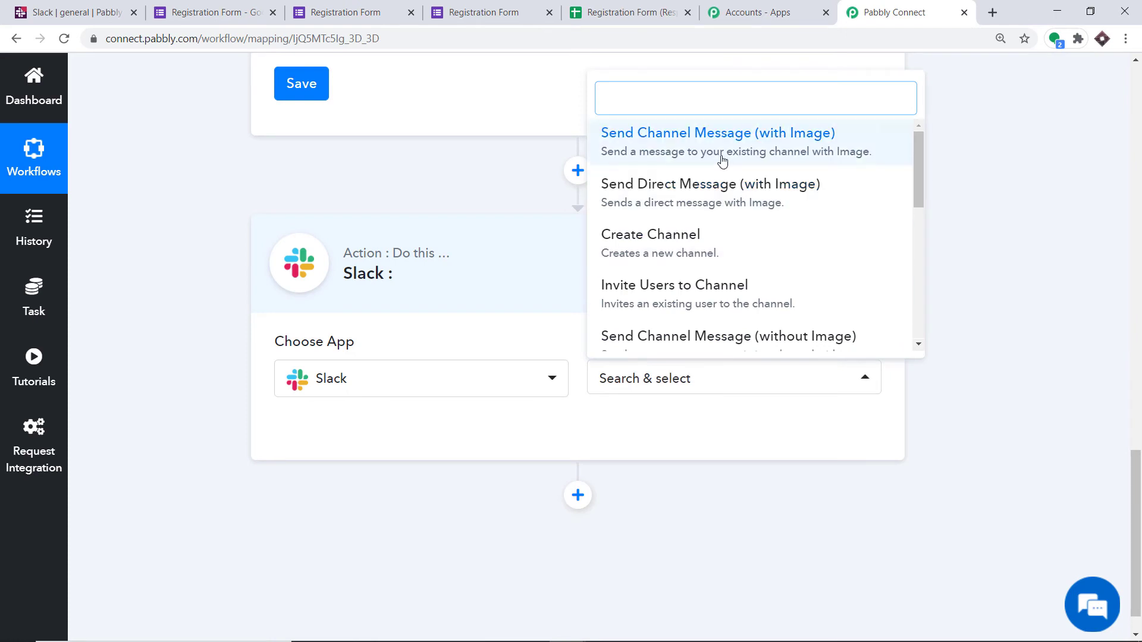
pyautogui.scroll(-1, 747, 226)
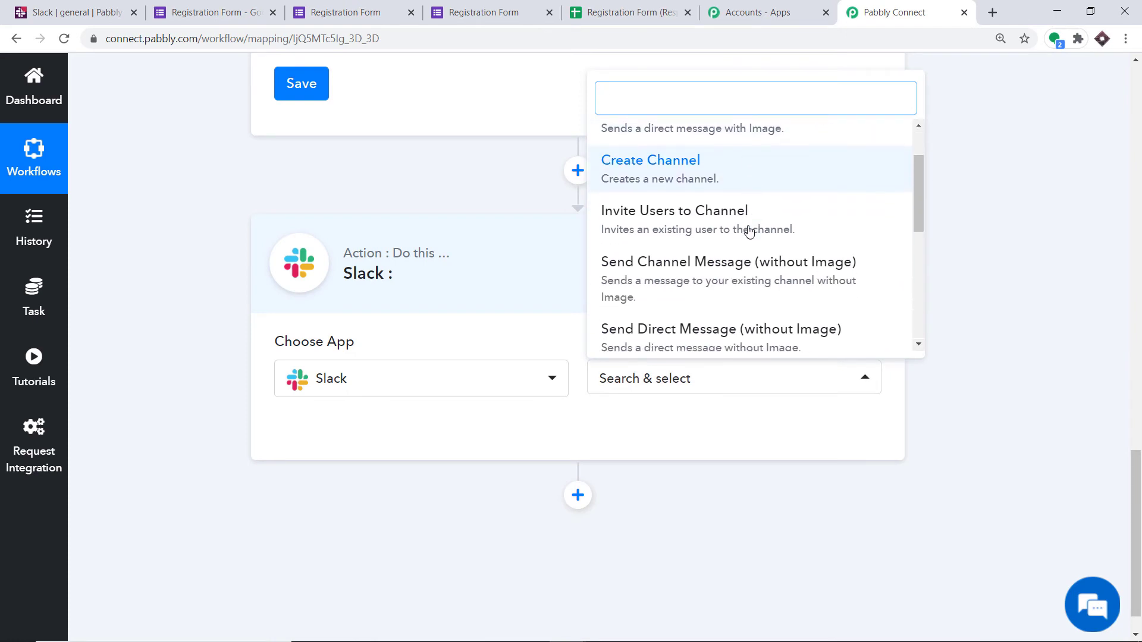
pyautogui.click(742, 274)
pyautogui.click(652, 383)
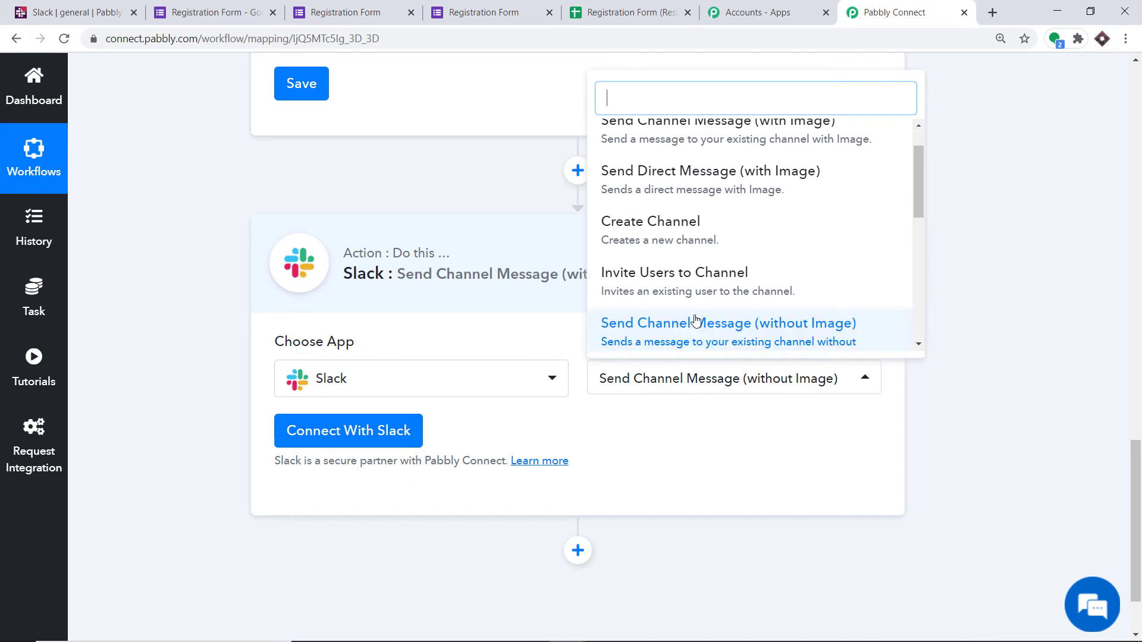
pyautogui.scroll(1, 634, 144)
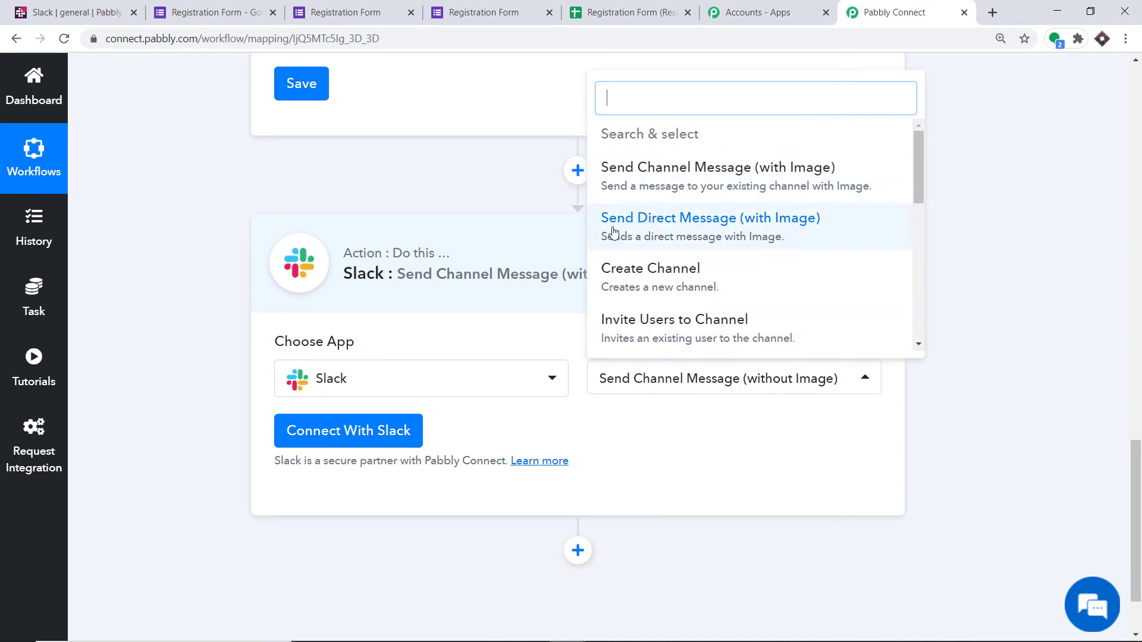
pyautogui.scroll(-3, 637, 265)
pyautogui.scroll(-2, 659, 314)
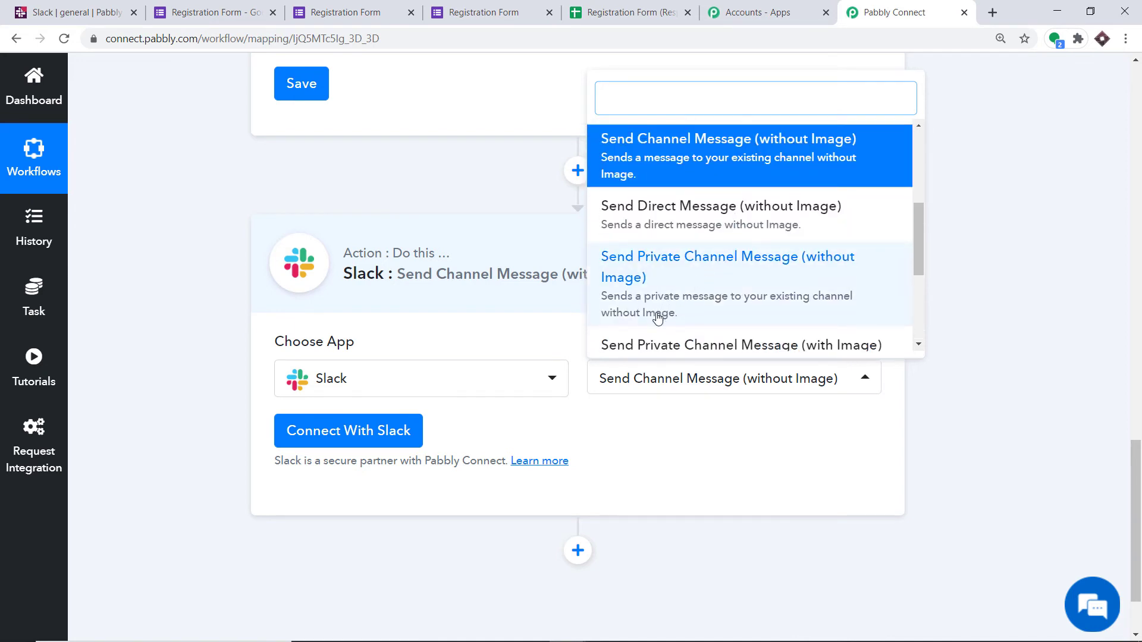
pyautogui.scroll(5, 747, 293)
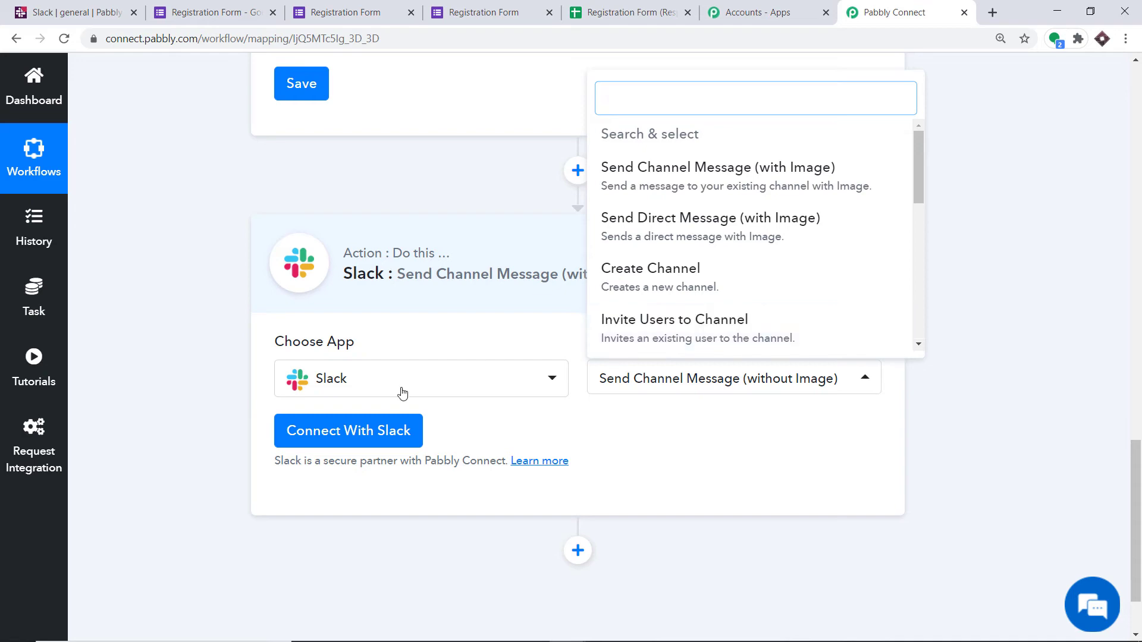
# Step: Connect Slack with new credentials, allowing Pabbly Connect to access the Pabbly workspace
pyautogui.click(356, 431)
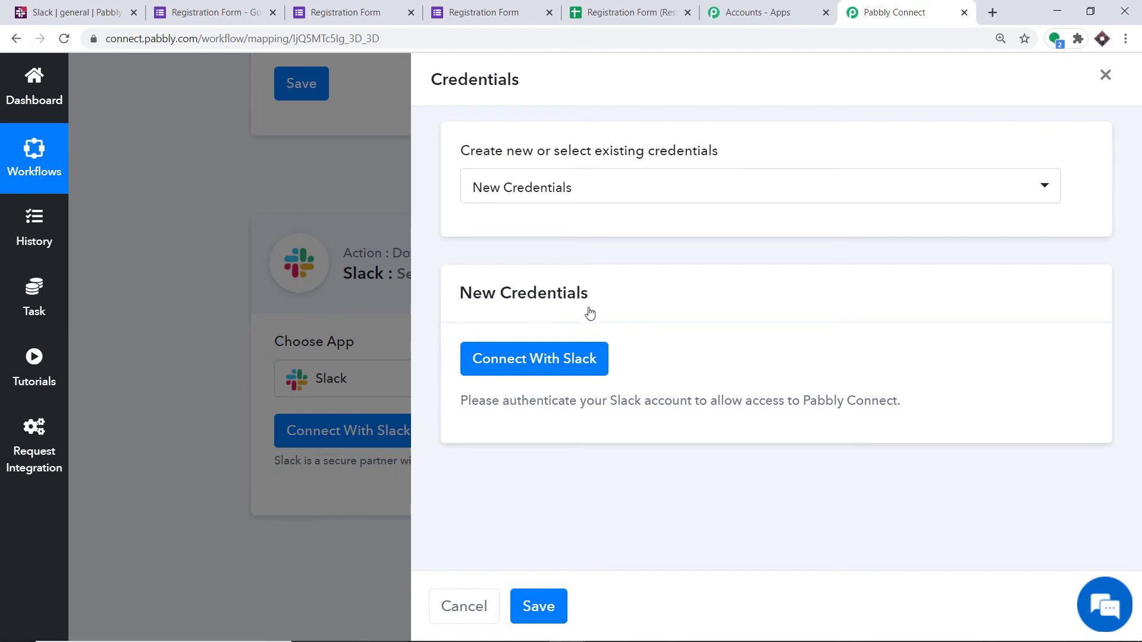
pyautogui.click(539, 356)
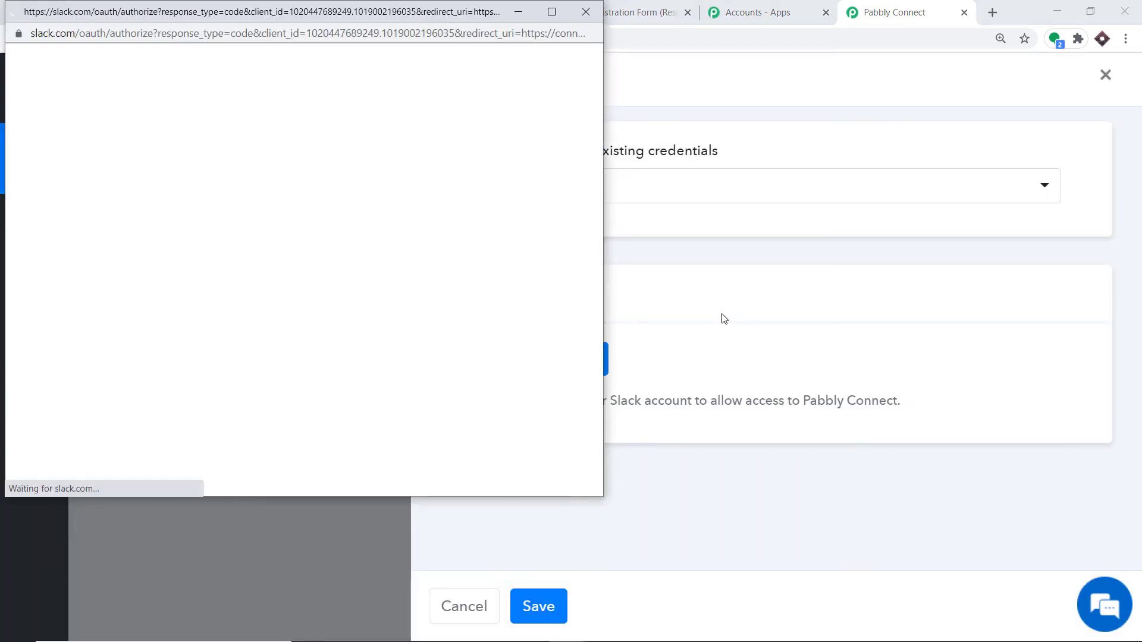
pyautogui.scroll(-3, 471, 209)
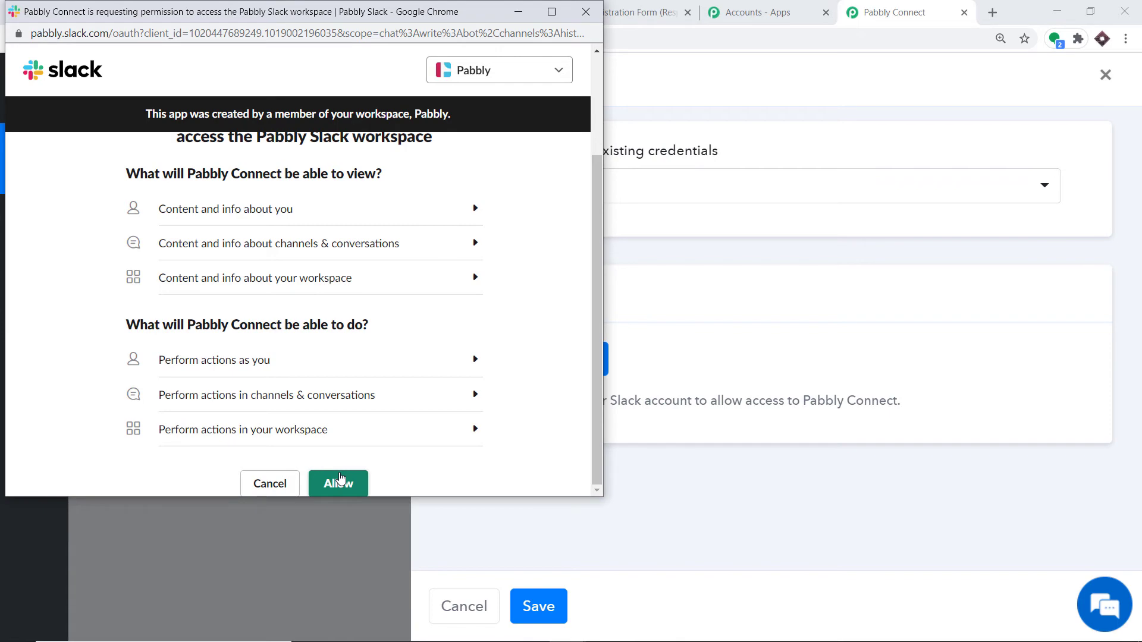
pyautogui.click(340, 480)
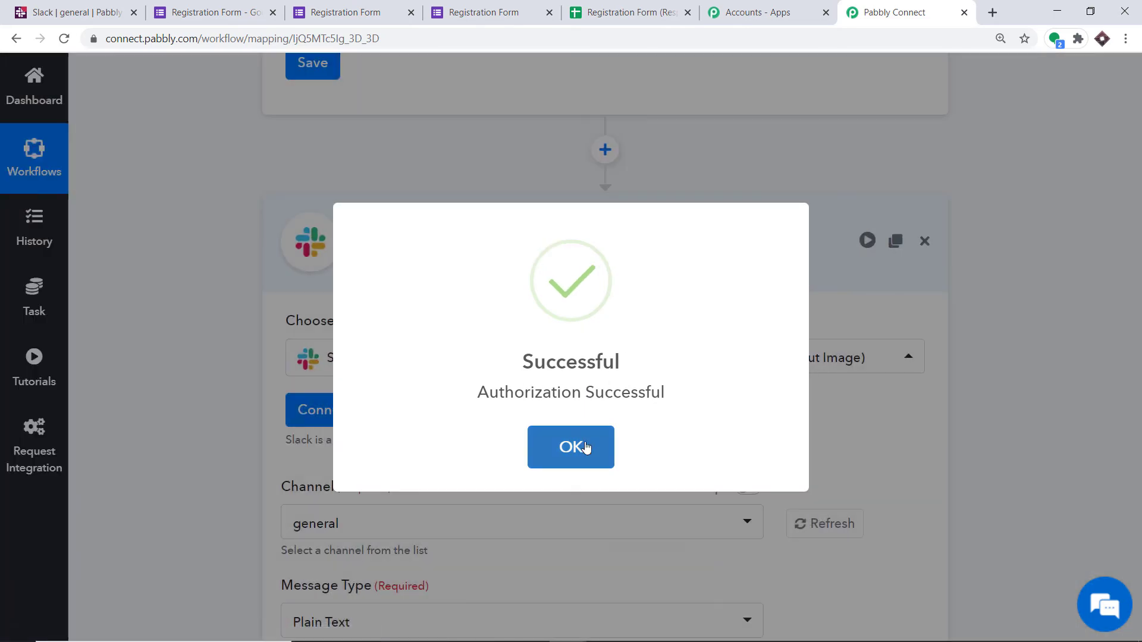
pyautogui.click(586, 448)
# Step: Review the Slack action's message and bot fields and browse the selectable channels, keeping general
pyautogui.scroll(-7, 644, 337)
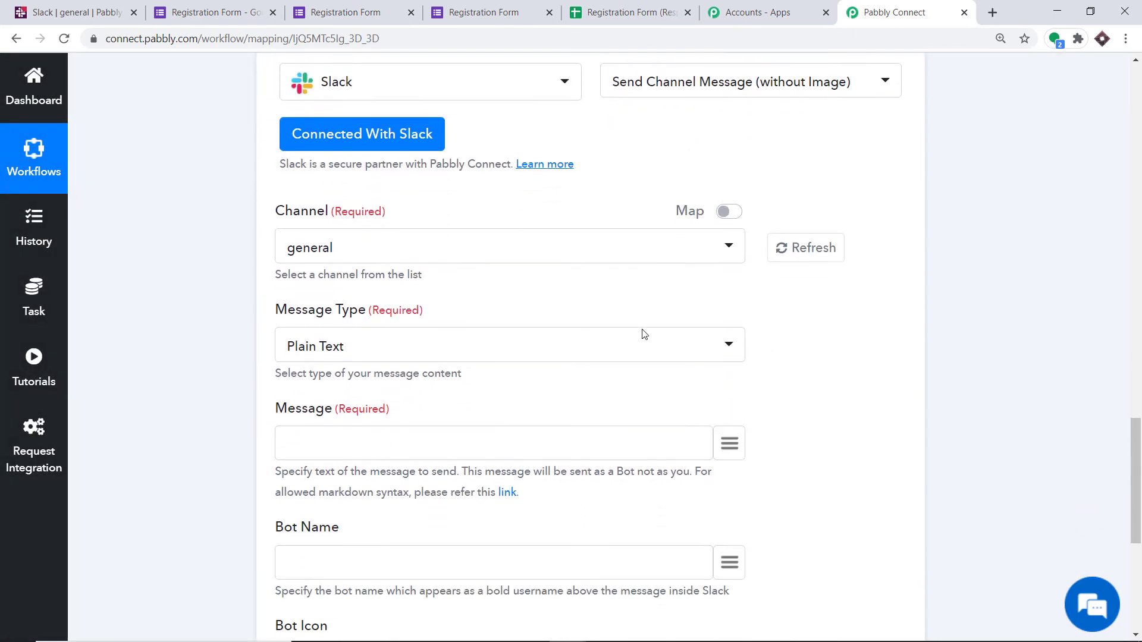
pyautogui.scroll(-3, 640, 337)
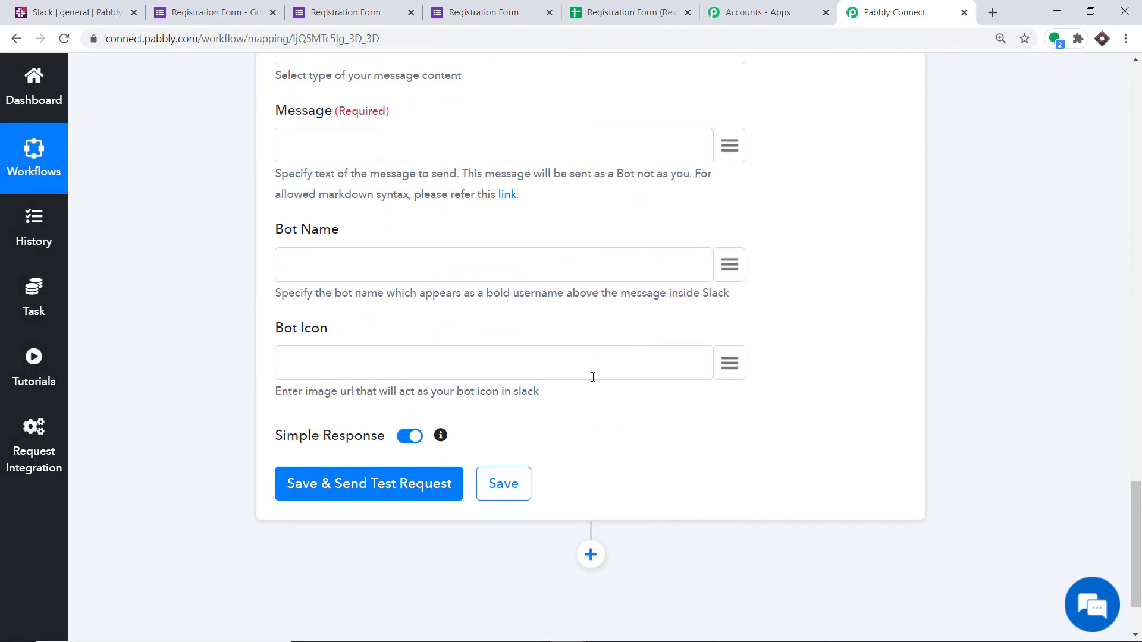
pyautogui.scroll(7, 592, 369)
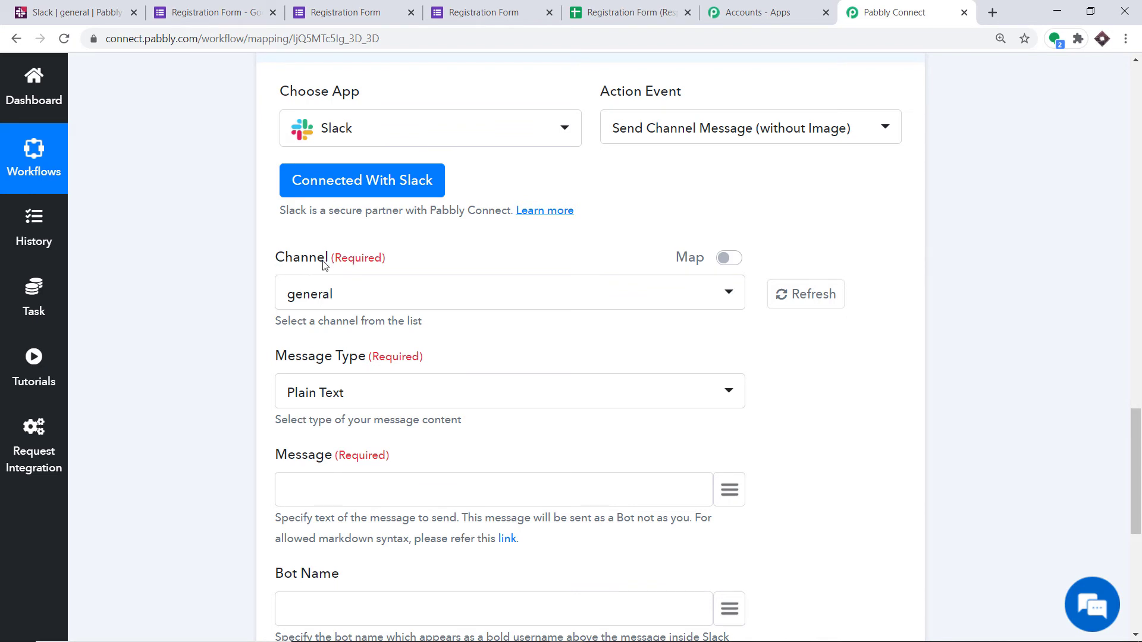
pyautogui.click(335, 293)
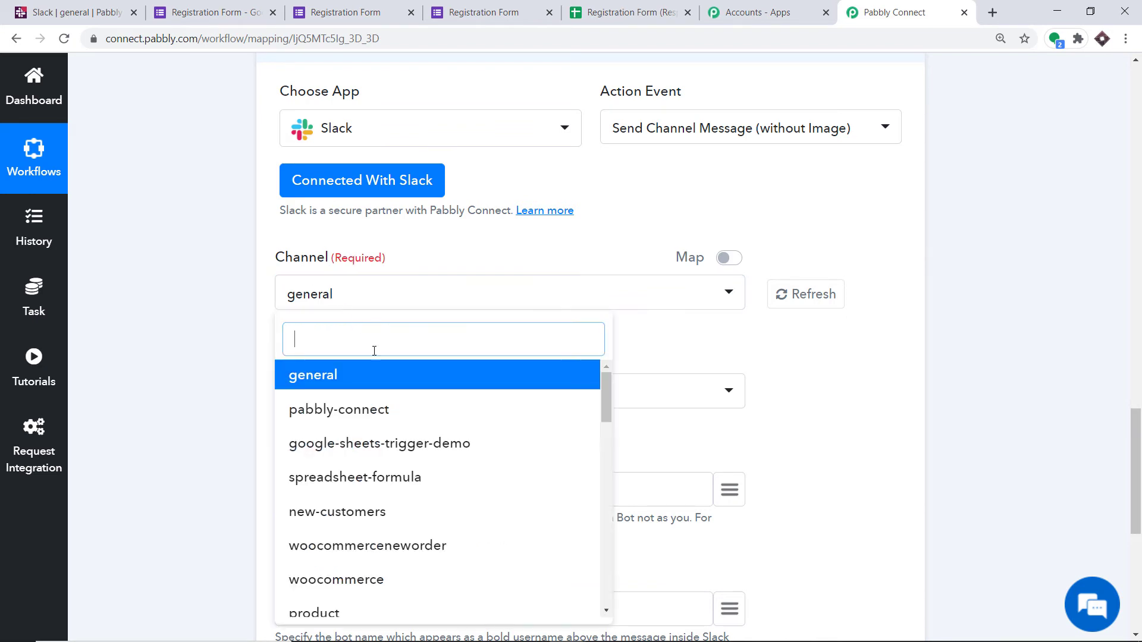
pyautogui.scroll(-10, 392, 416)
pyautogui.scroll(-3, 395, 422)
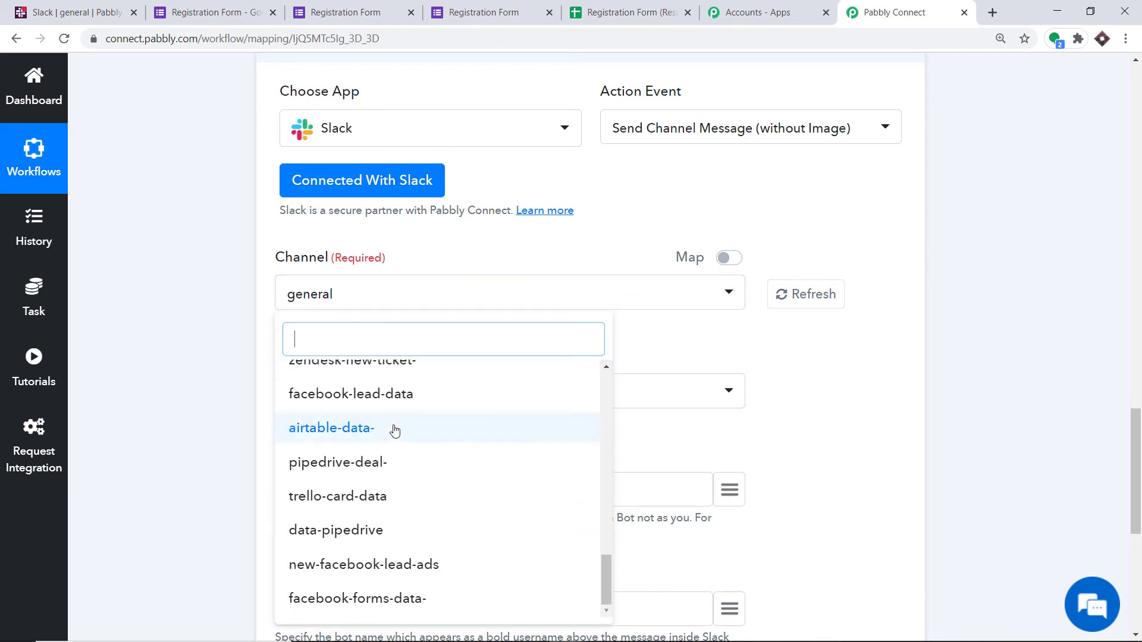
pyautogui.click(445, 252)
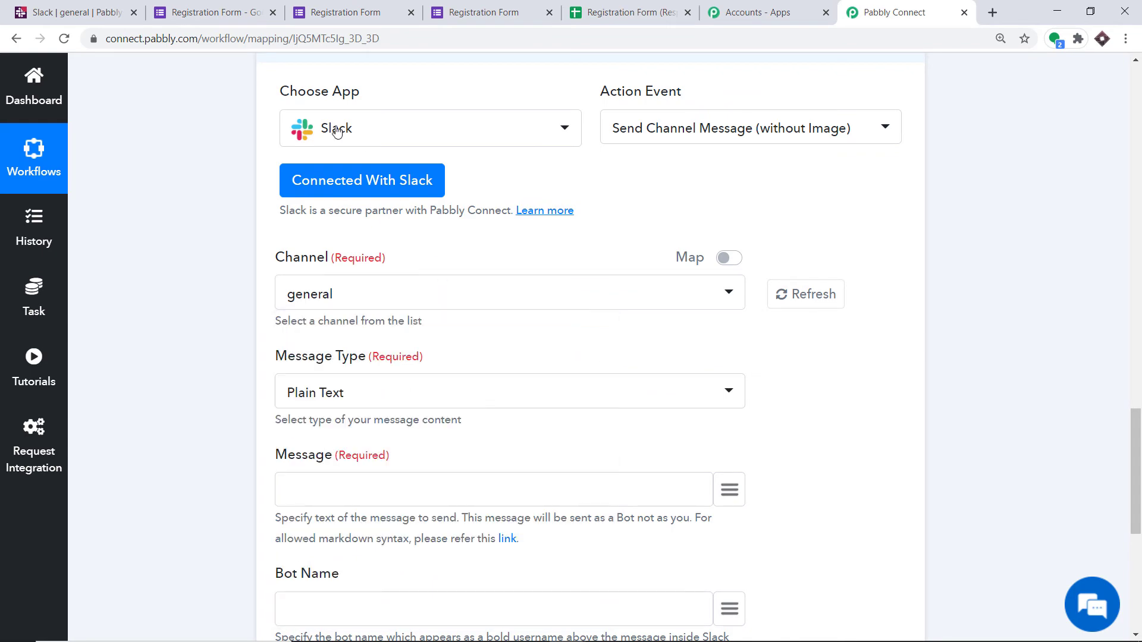
# Step: Switch to Slack and look through the channels of the Pabbly workspace
pyautogui.click(77, 11)
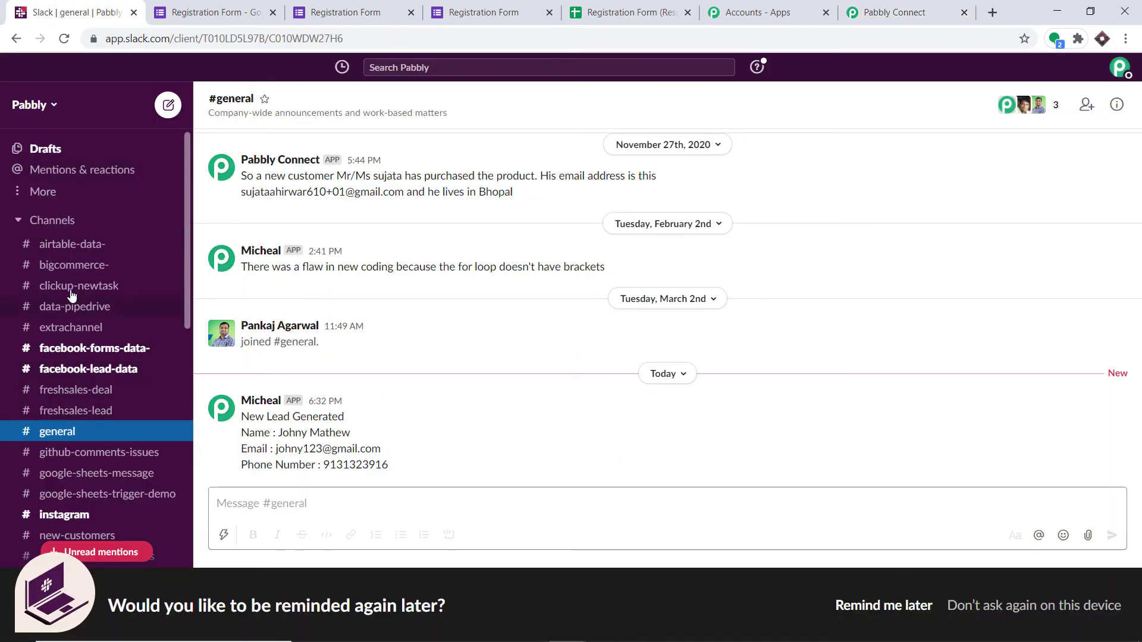
pyautogui.scroll(-4, 71, 262)
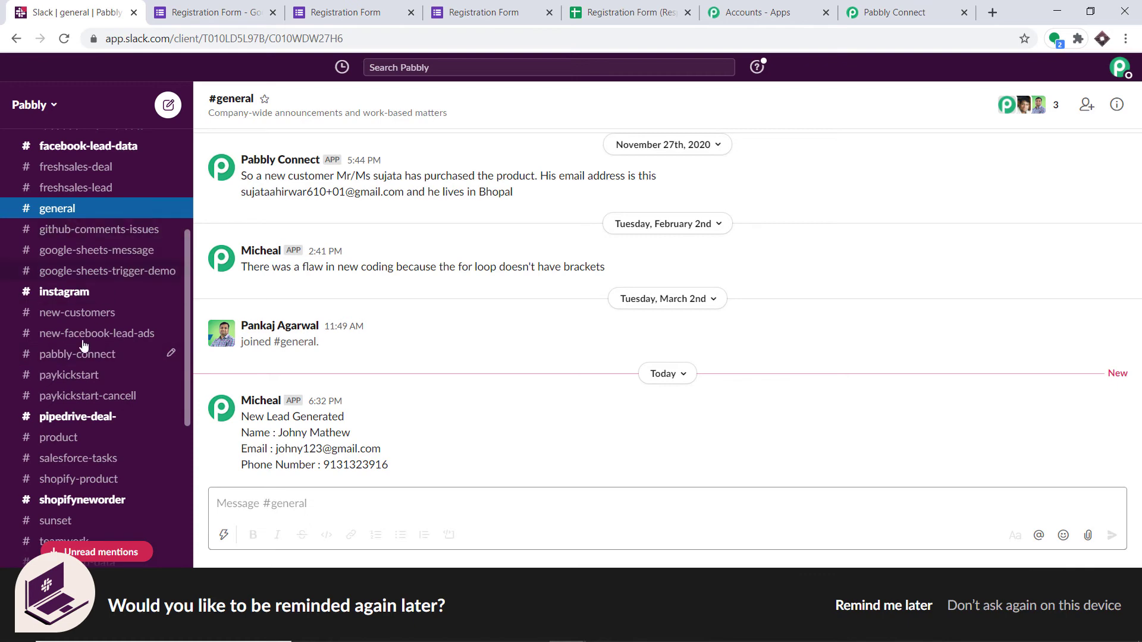
pyautogui.scroll(-3, 84, 347)
pyautogui.scroll(5, 88, 390)
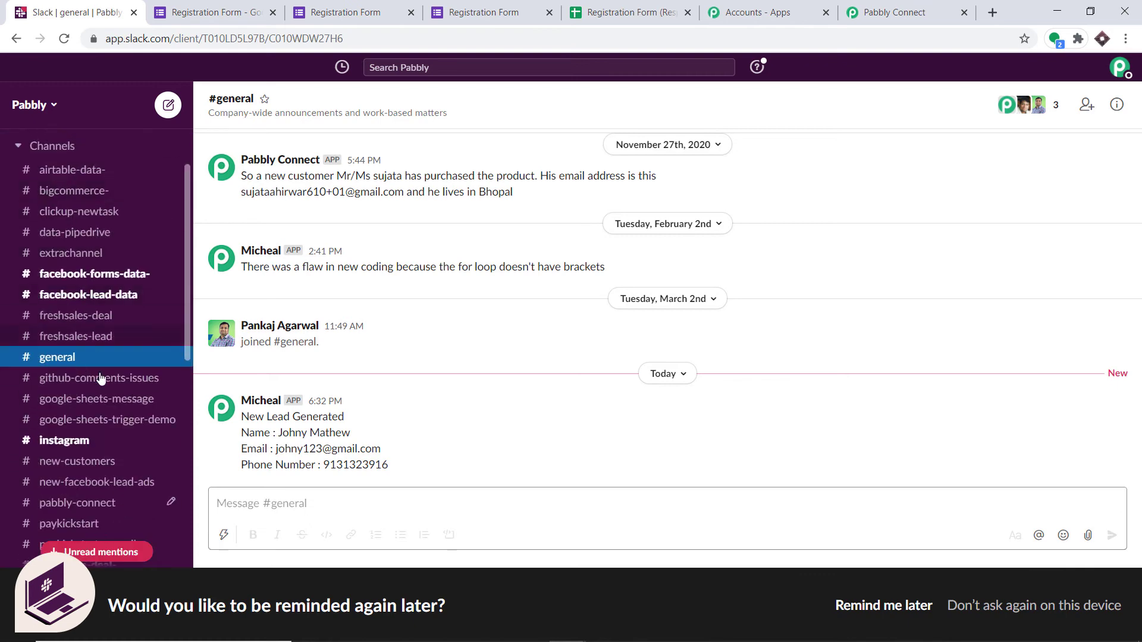
# Step: Look through the channels in the Slack workspace and compare them with the Slack action's selectable channels in Pabbly Connect
pyautogui.scroll(-3, 107, 441)
pyautogui.click(893, 12)
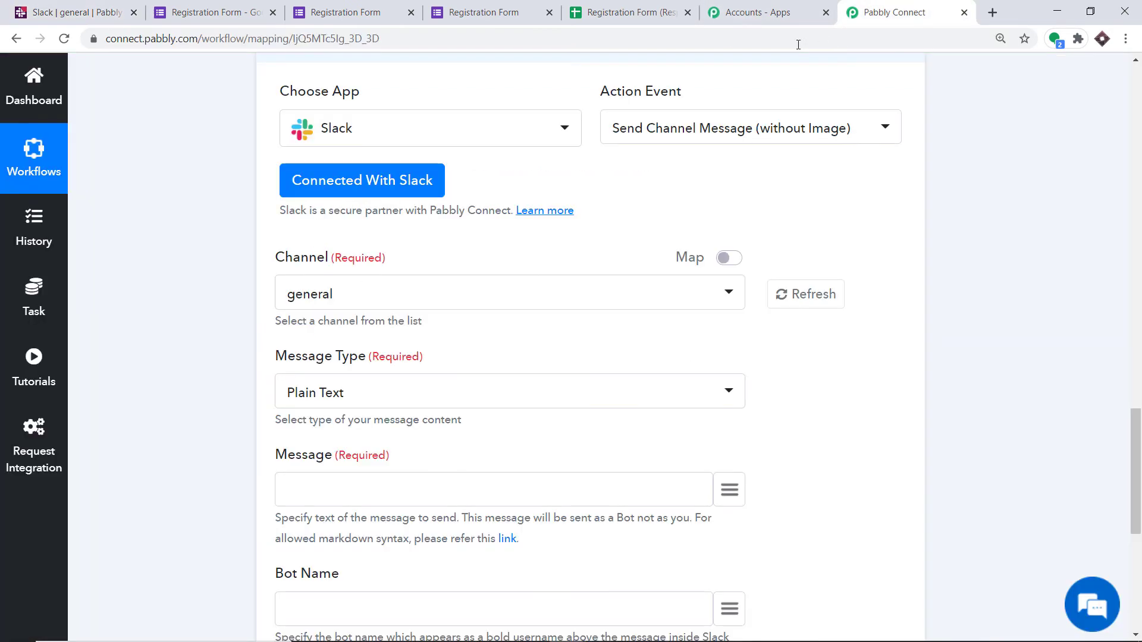
pyautogui.click(387, 293)
pyautogui.scroll(-2, 408, 559)
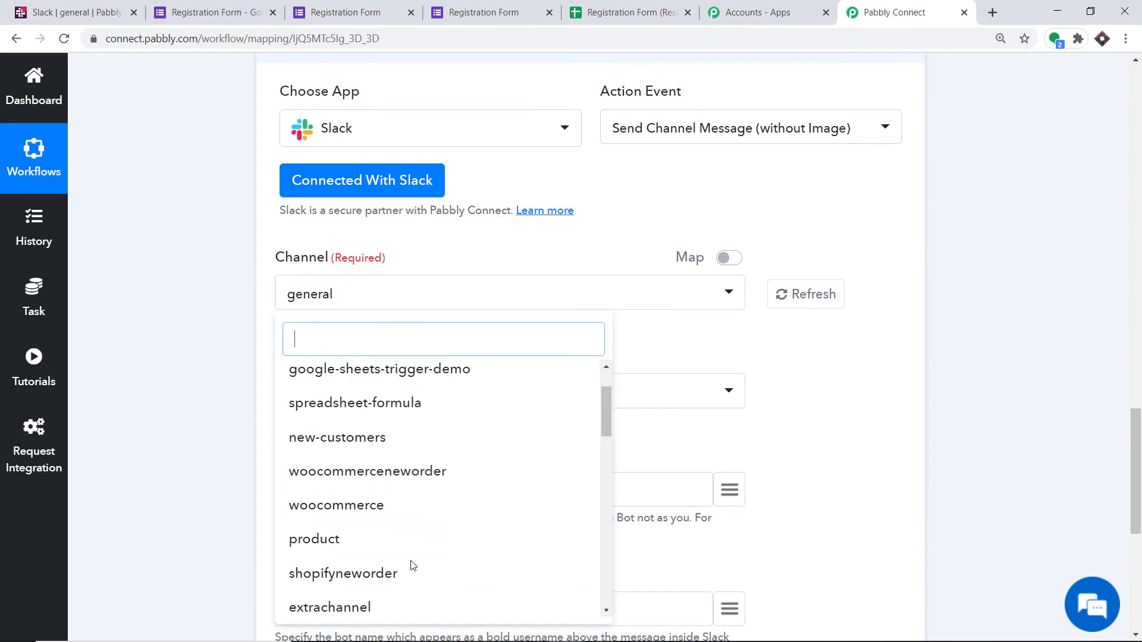
# Step: Switch to Slack and create a public channel named google-forms-data-, adding all members of the Pabbly workspace
pyautogui.click(103, 22)
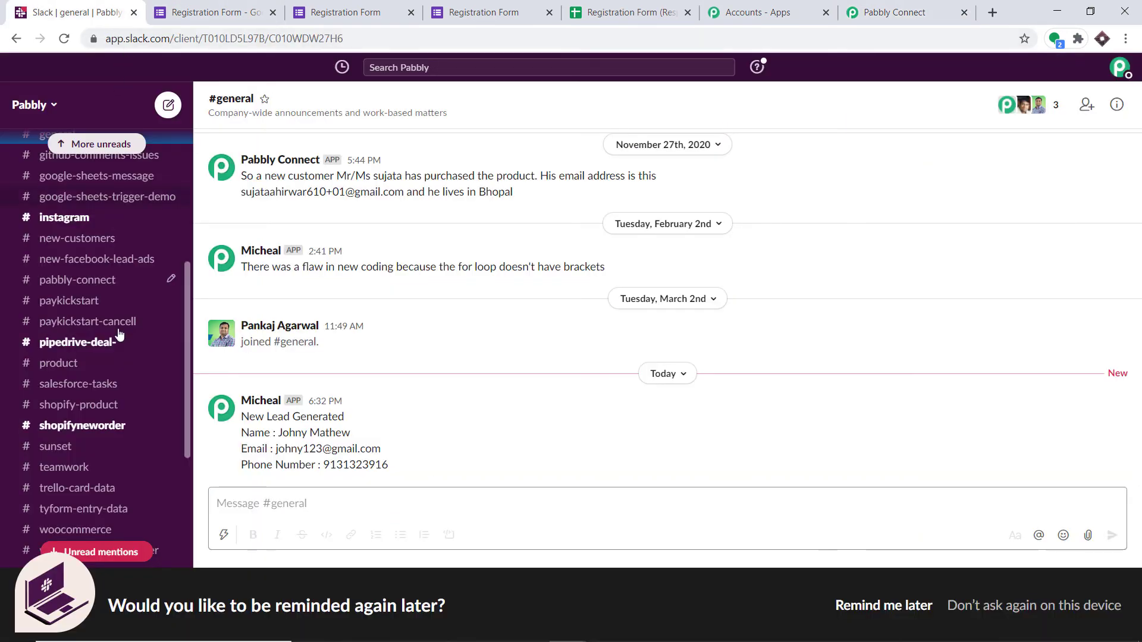
pyautogui.scroll(-4, 119, 333)
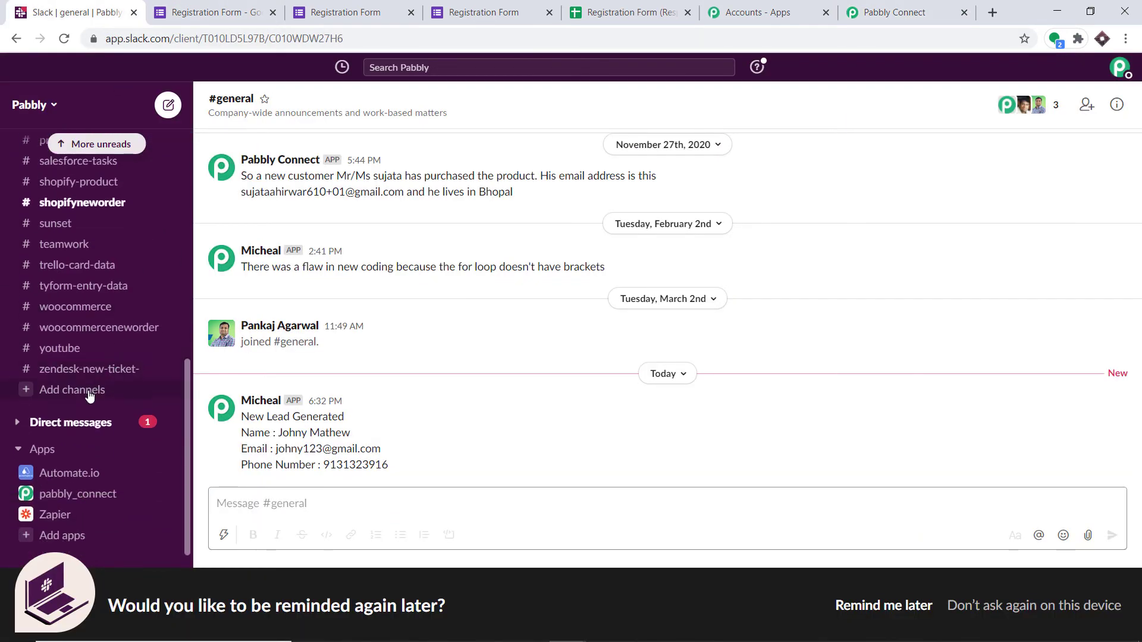
pyautogui.click(89, 392)
pyautogui.click(101, 422)
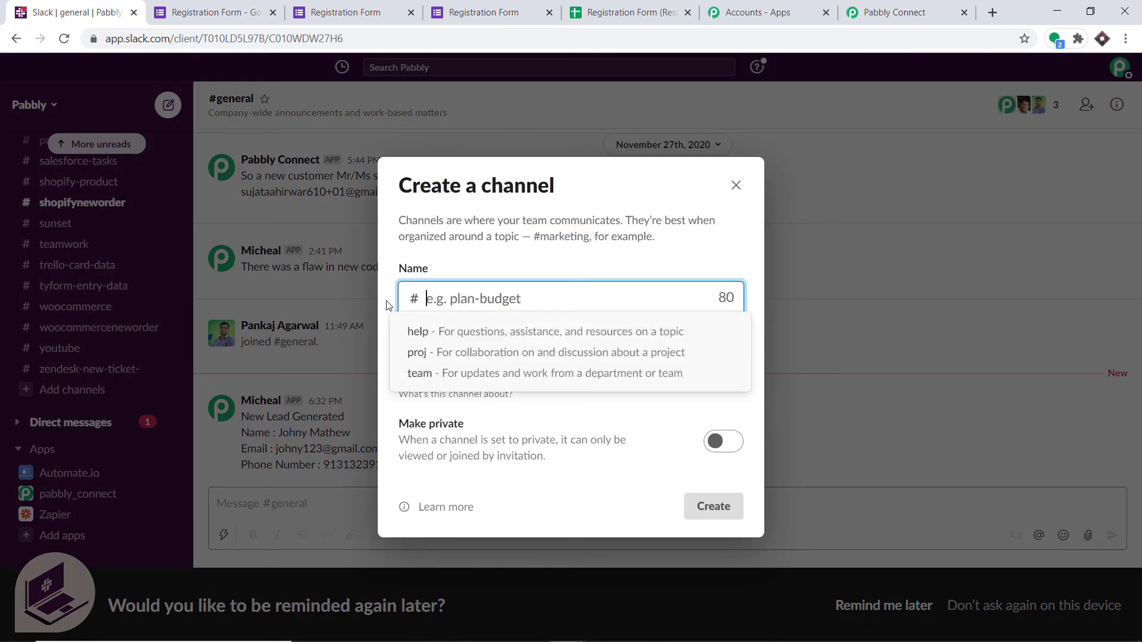
pyautogui.write('google-f')
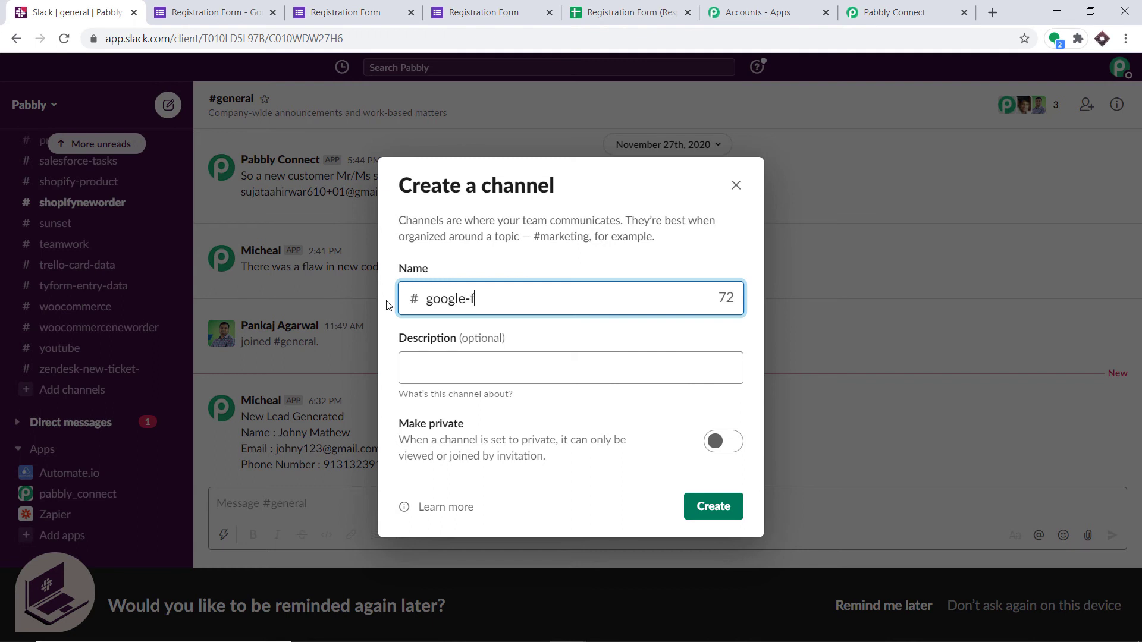
pyautogui.write('orms-data-')
pyautogui.click(713, 503)
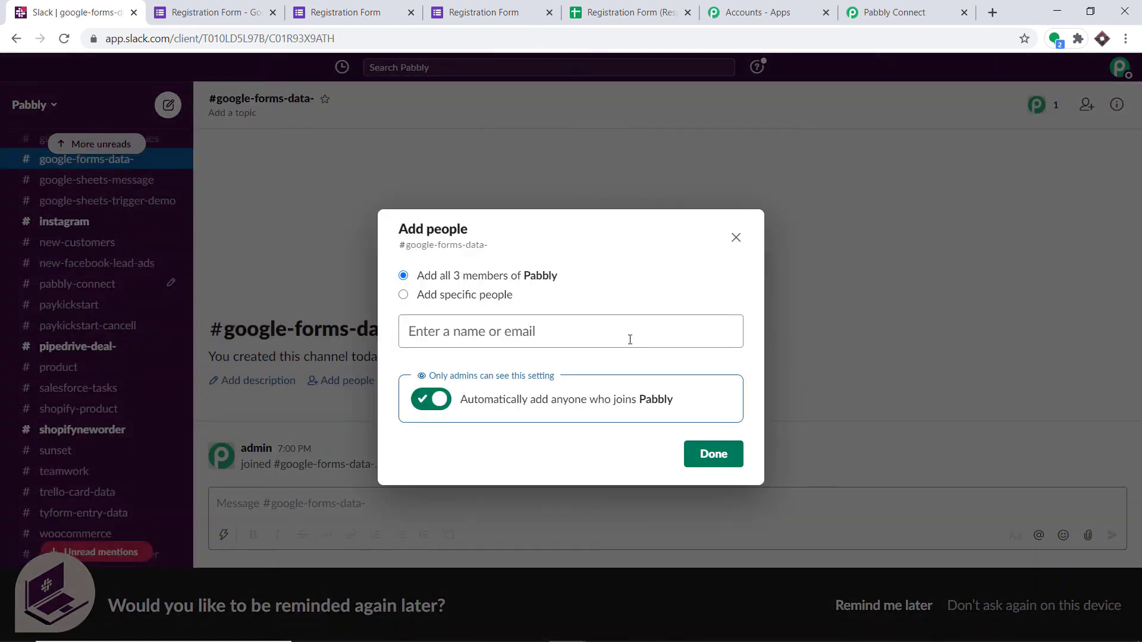
pyautogui.click(714, 455)
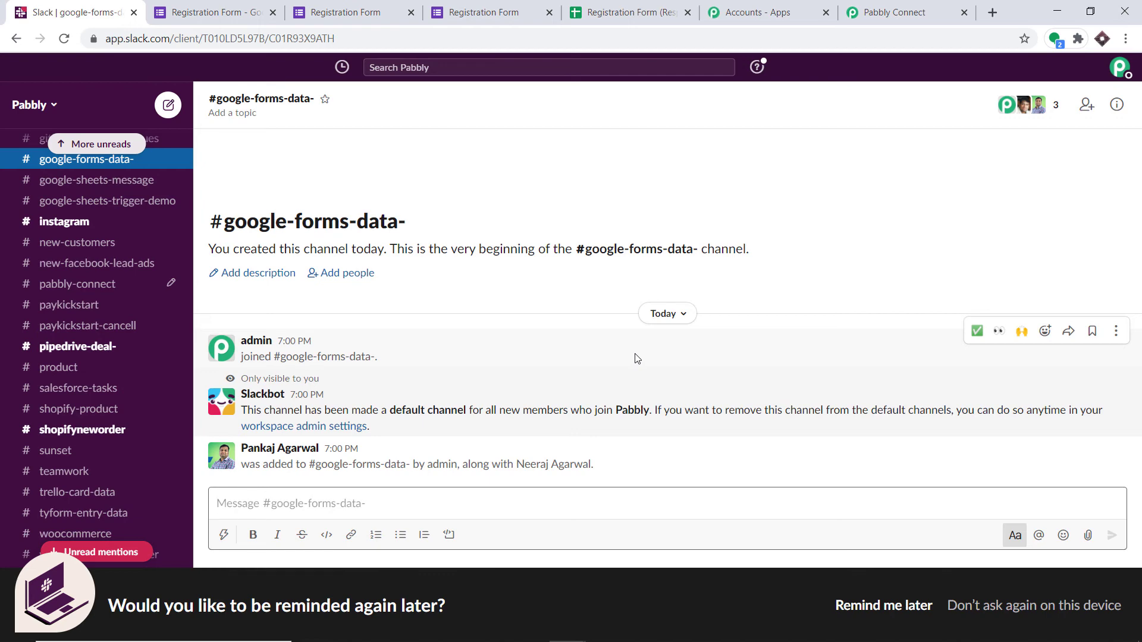
# Step: Return to Pabbly Connect, refresh the Slack action's channel list and choose google-forms-data- as the channel
pyautogui.click(879, 12)
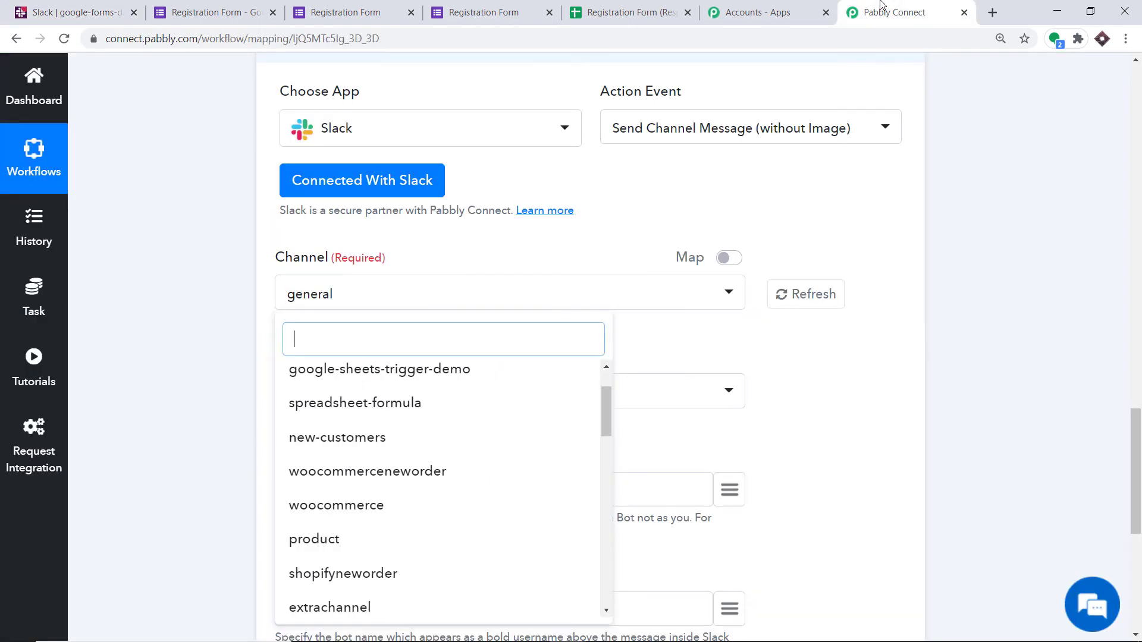
pyautogui.click(823, 295)
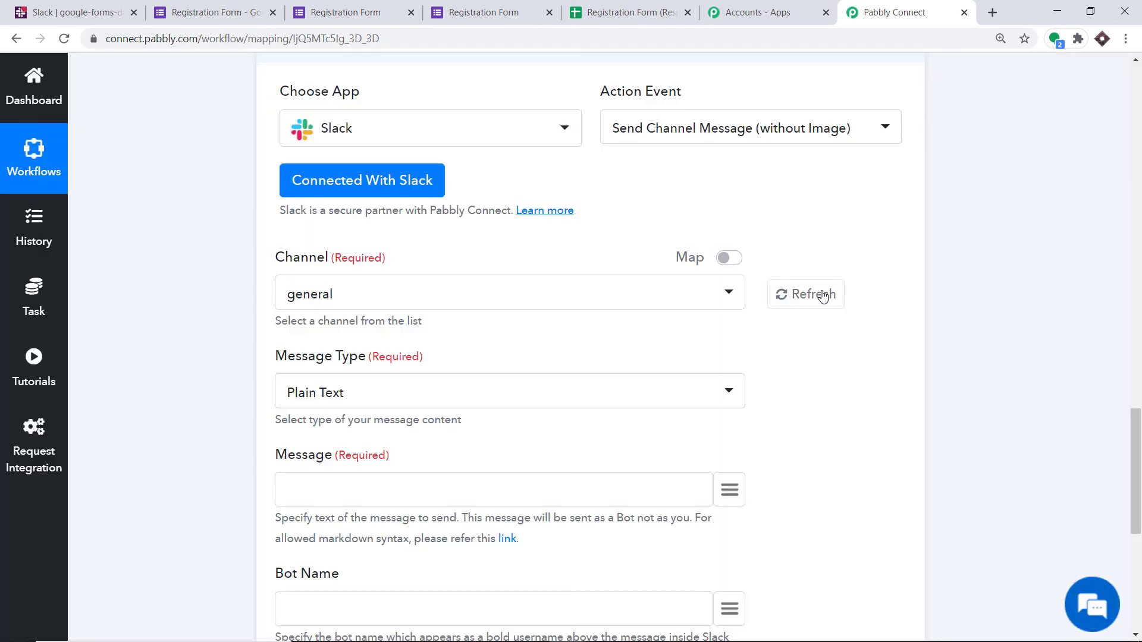
pyautogui.click(527, 307)
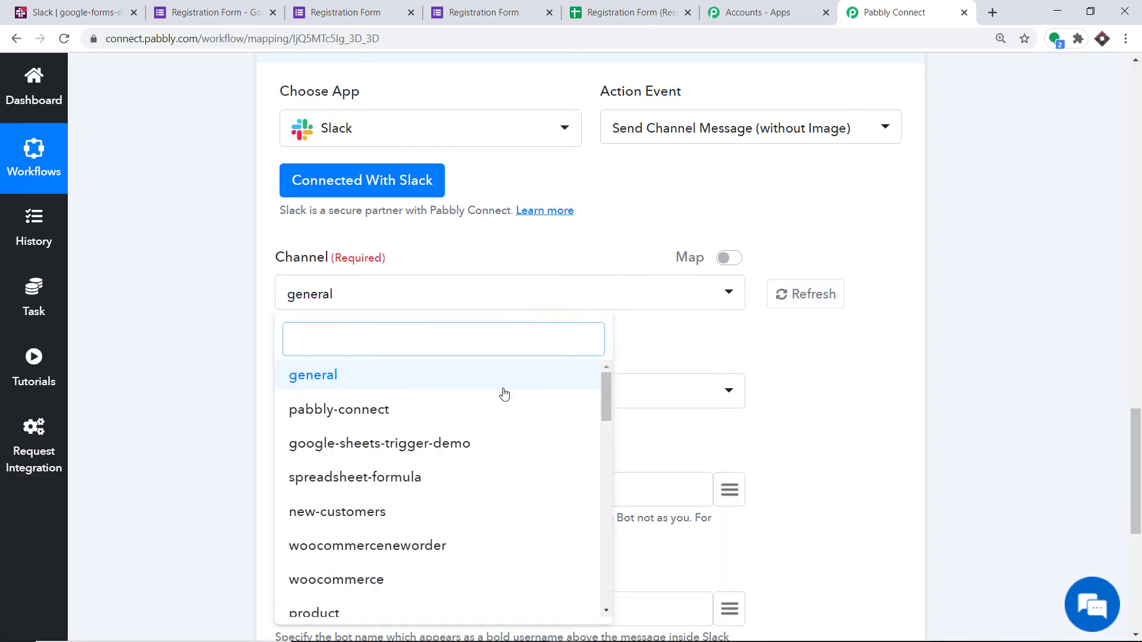
pyautogui.scroll(-4, 459, 438)
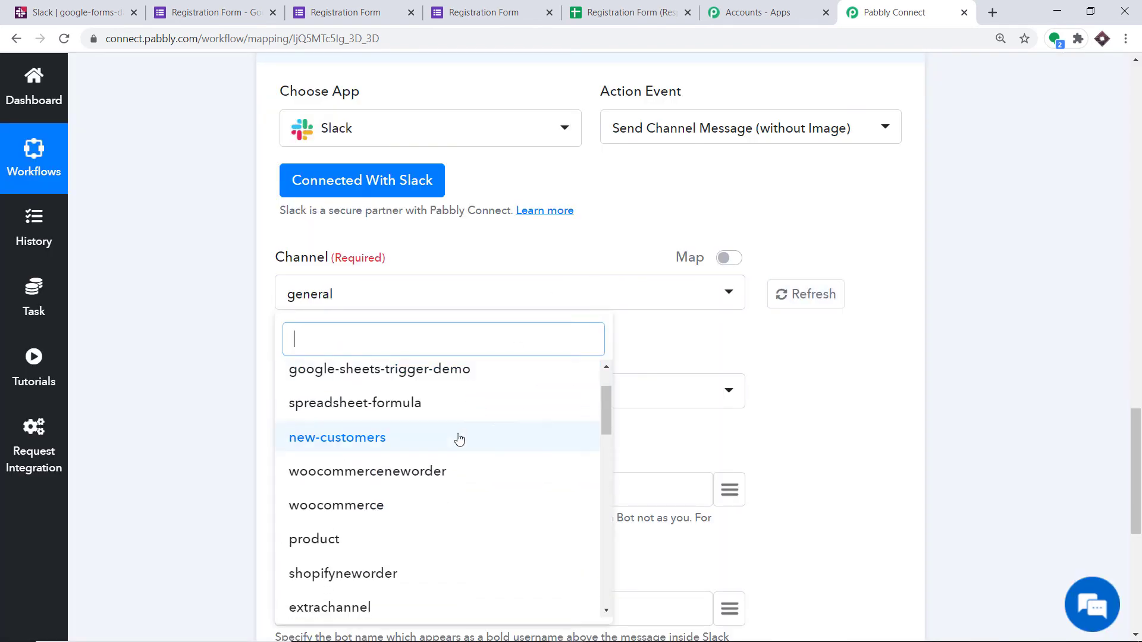
pyautogui.scroll(-5, 448, 471)
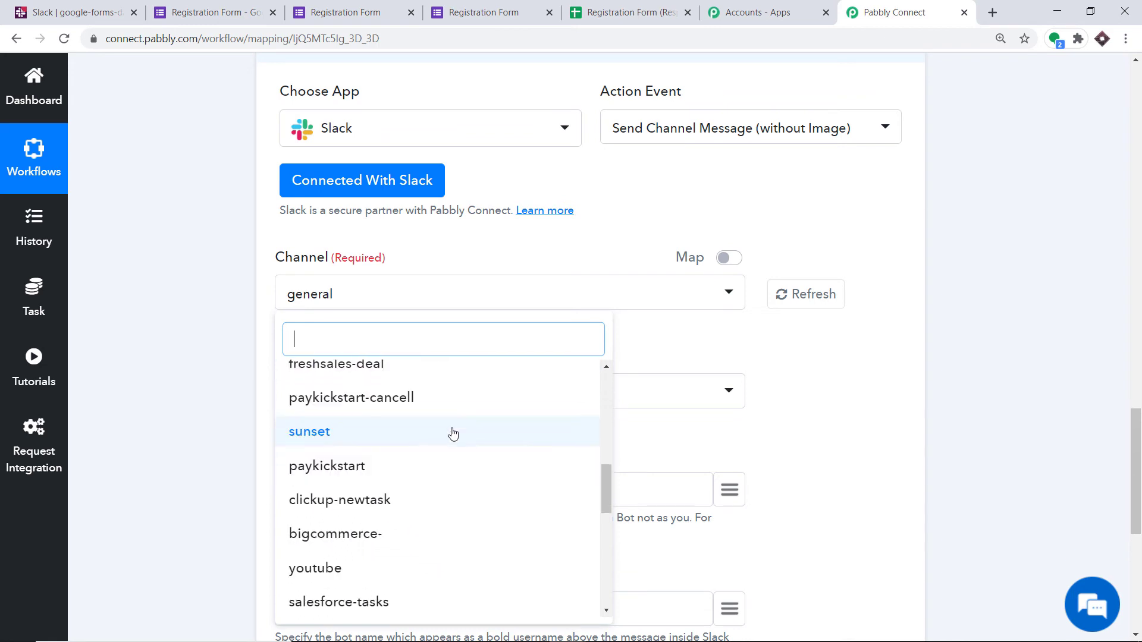
pyautogui.write('google')
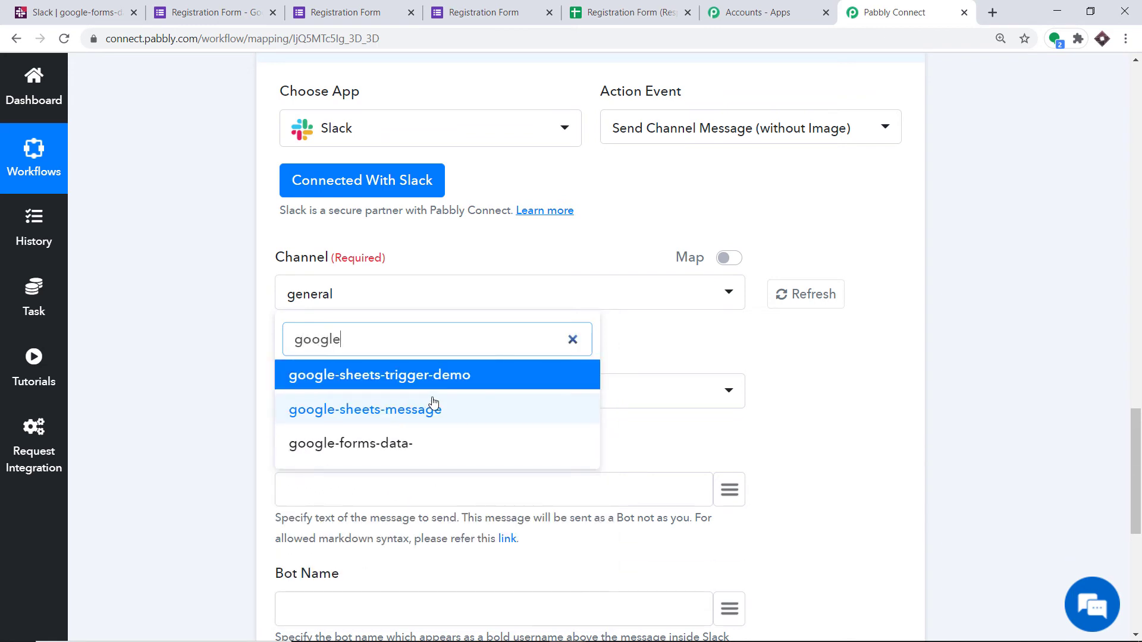
pyautogui.click(379, 445)
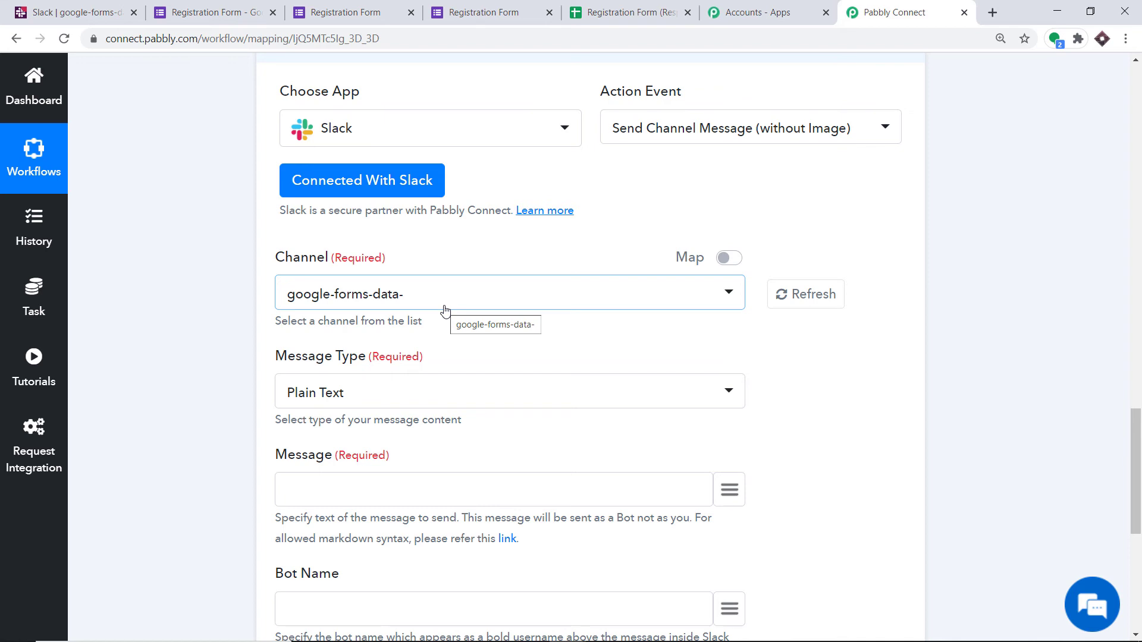
# Step: Start the Slack action's message with the text "New Lead Generated \n Name:"
pyautogui.scroll(-2, 445, 310)
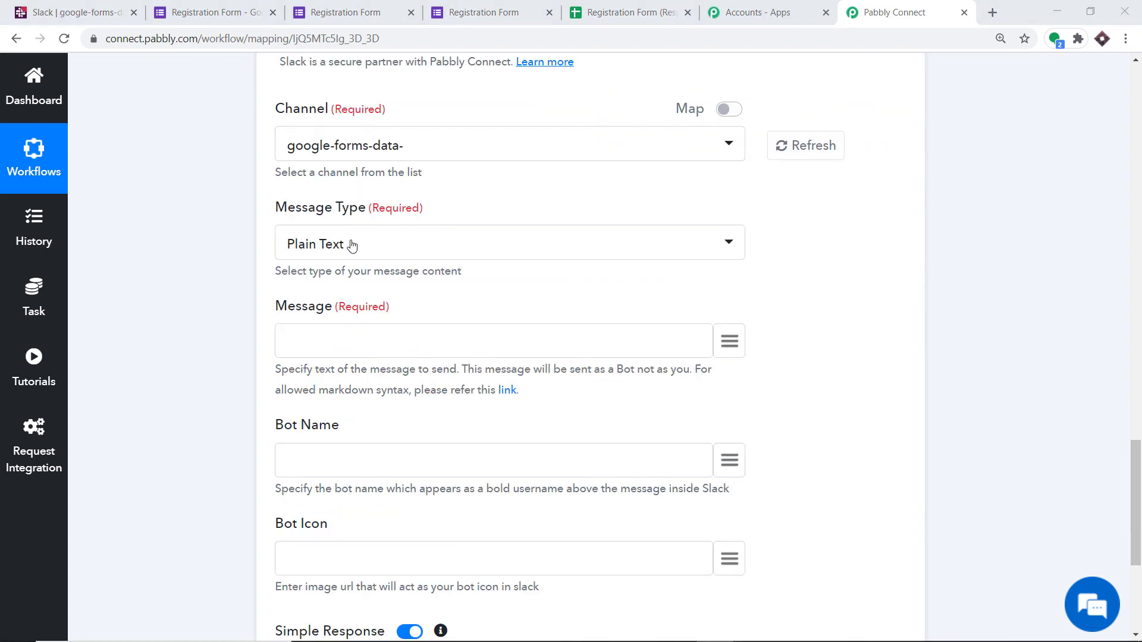
pyautogui.click(331, 345)
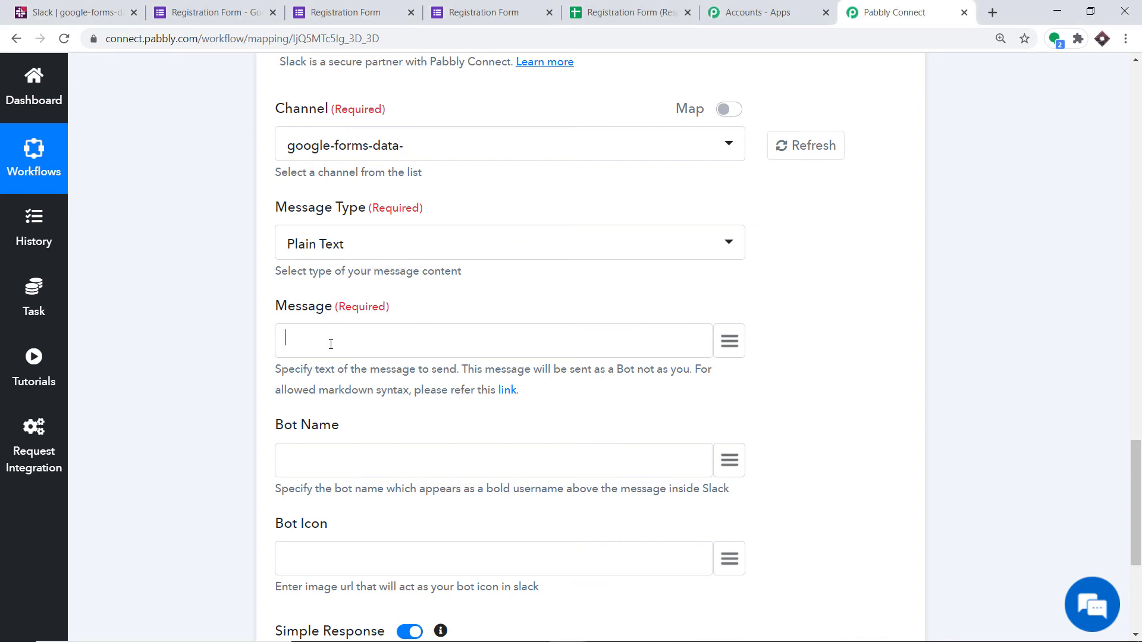
pyautogui.write('New Lead Generated')
pyautogui.write('\\n Name:')
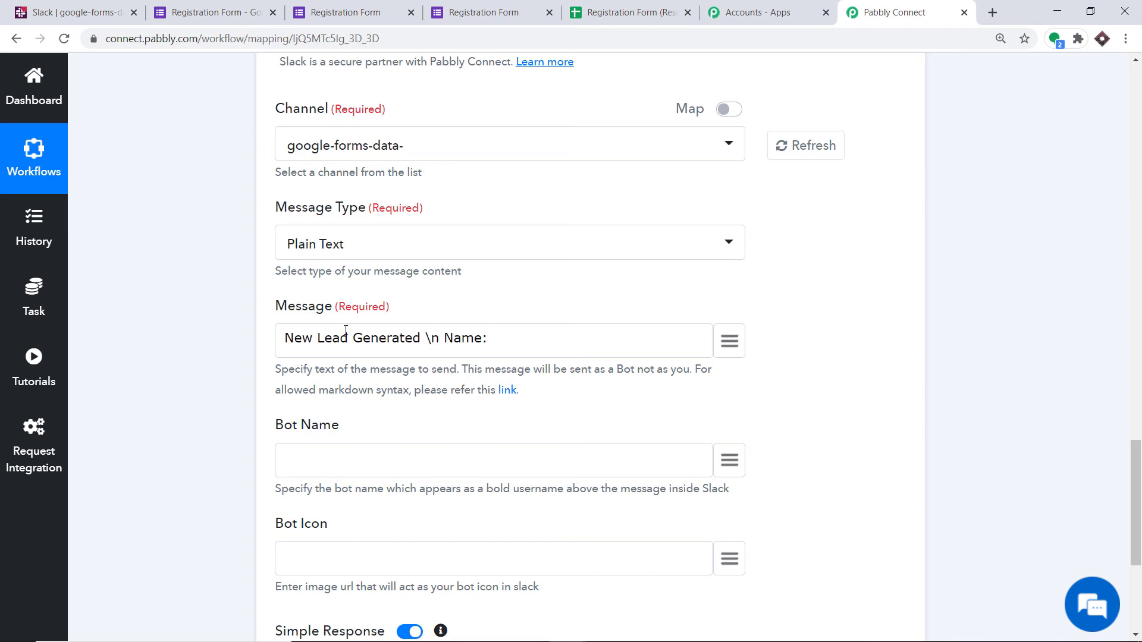
# Step: Map the trigger's First Name and Last Name fields after the Name label in the message
pyautogui.click(730, 341)
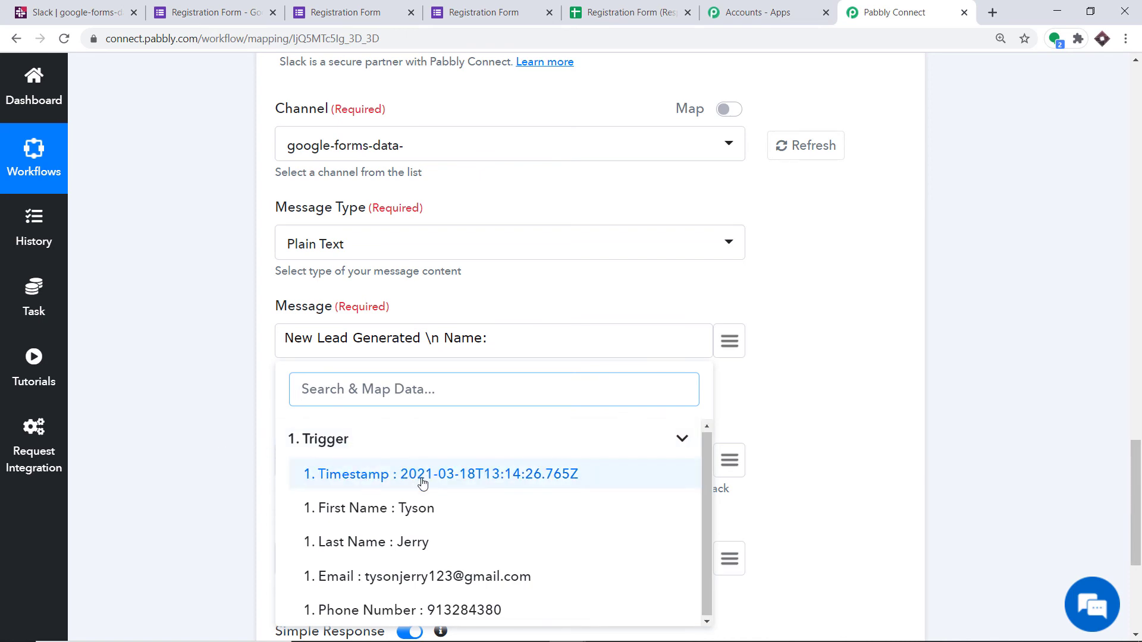
pyautogui.click(416, 512)
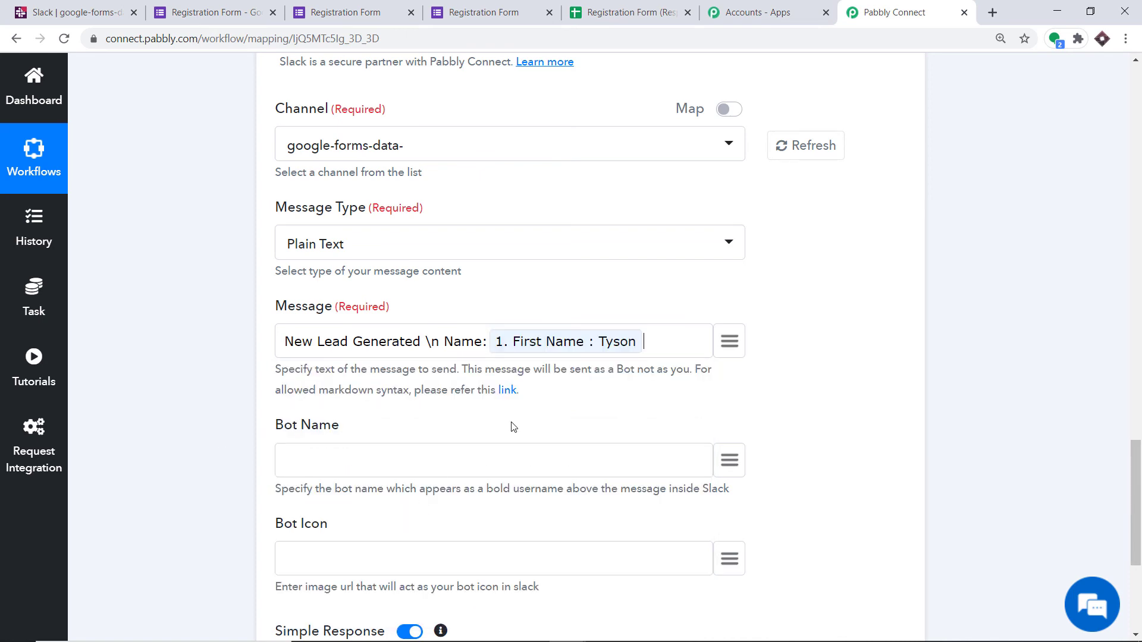
pyautogui.click(729, 340)
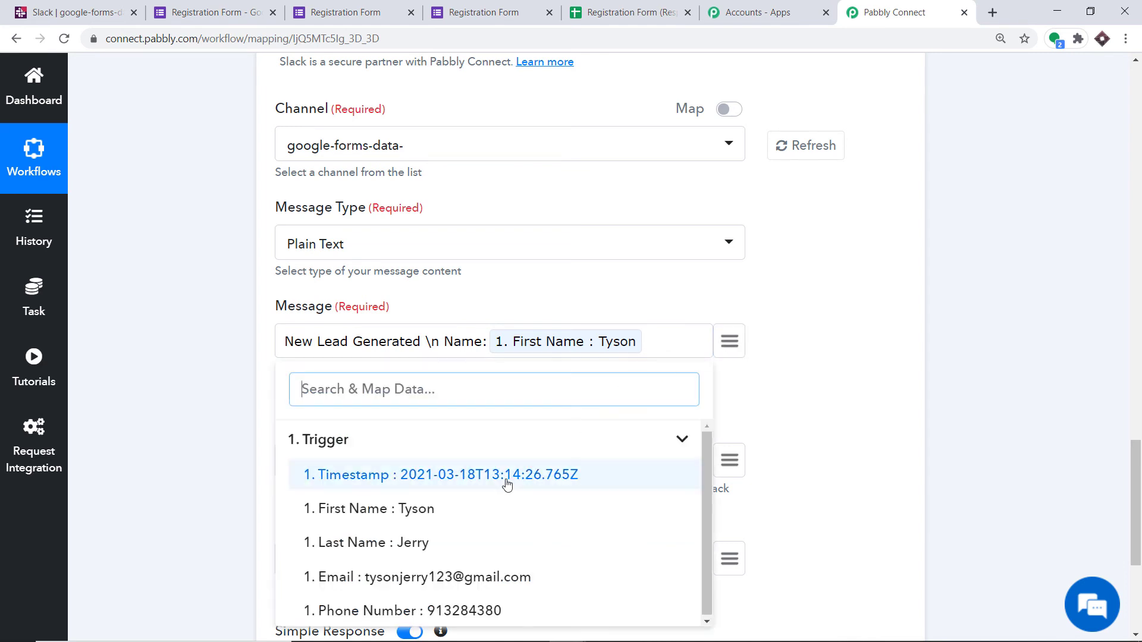
pyautogui.click(438, 543)
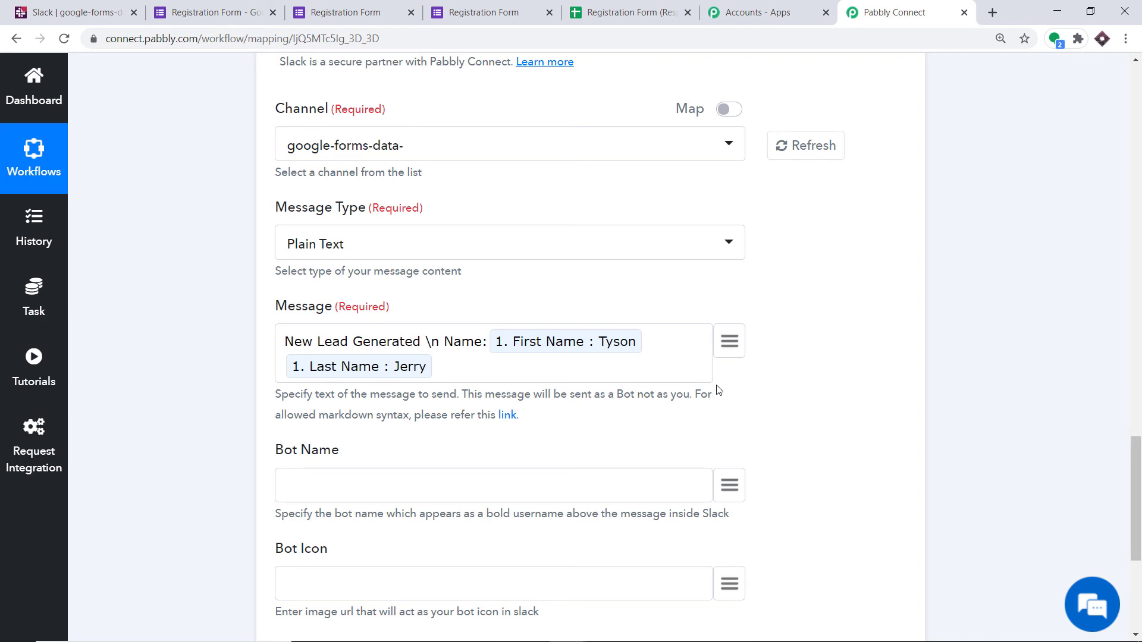
# Step: Extend the message with "\n Email:" followed by the trigger's mapped Email field
pyautogui.write('\\n Email')
pyautogui.click(728, 341)
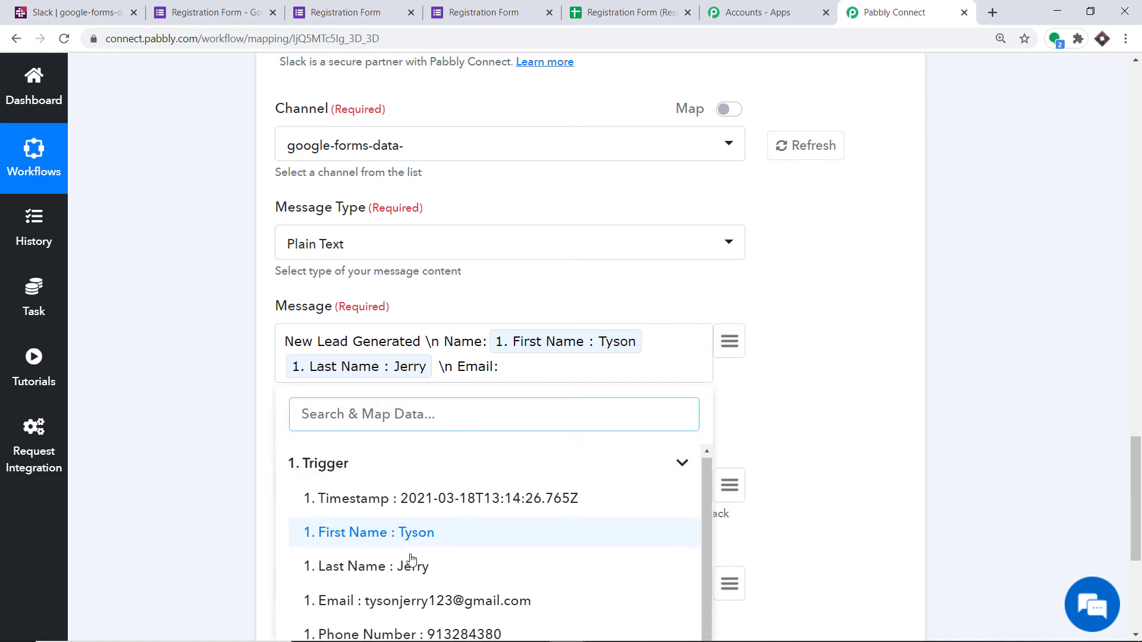
pyautogui.click(415, 600)
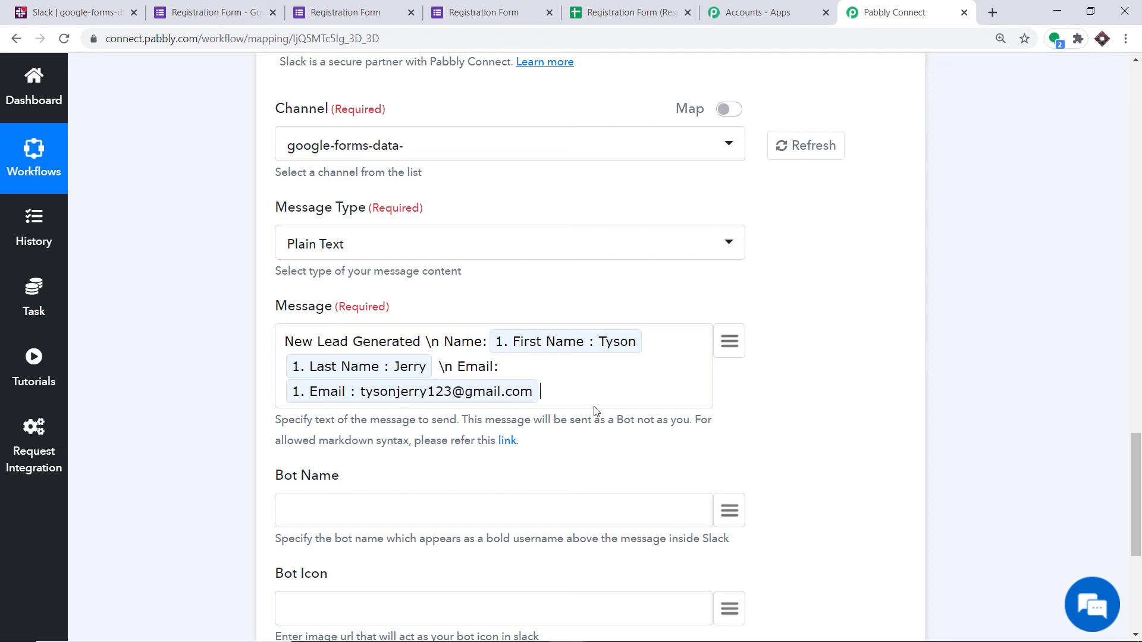
# Step: Extend the message with "\n Phone Number :" followed by the trigger's mapped Phone Number field
pyautogui.write('\\n Phone Number :')
pyautogui.click(729, 342)
pyautogui.scroll(-2, 527, 464)
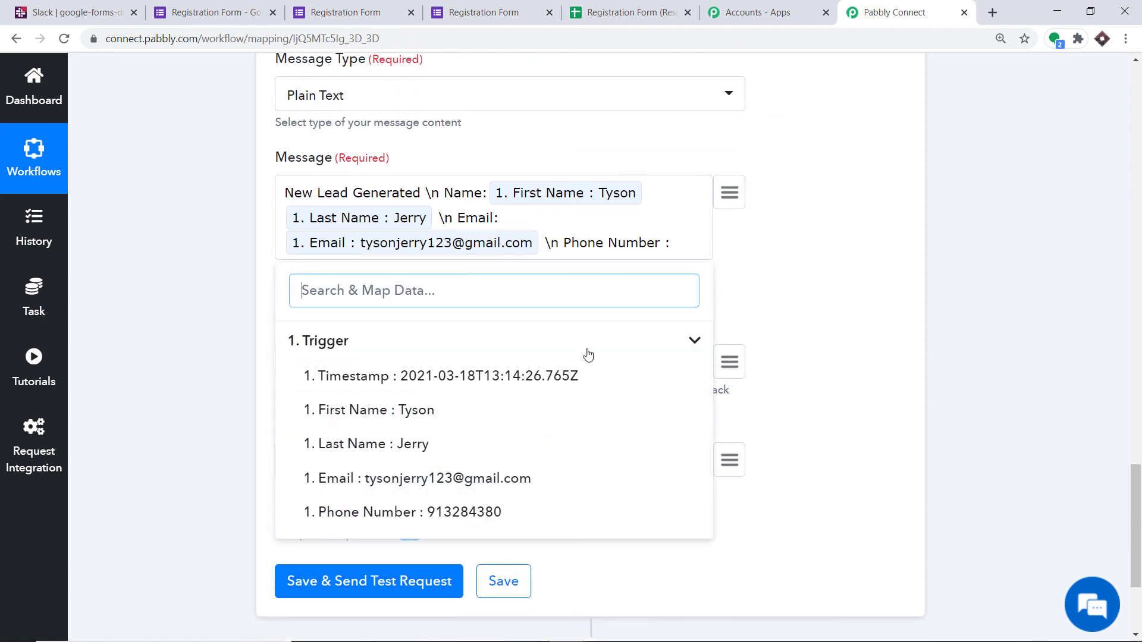
pyautogui.click(466, 512)
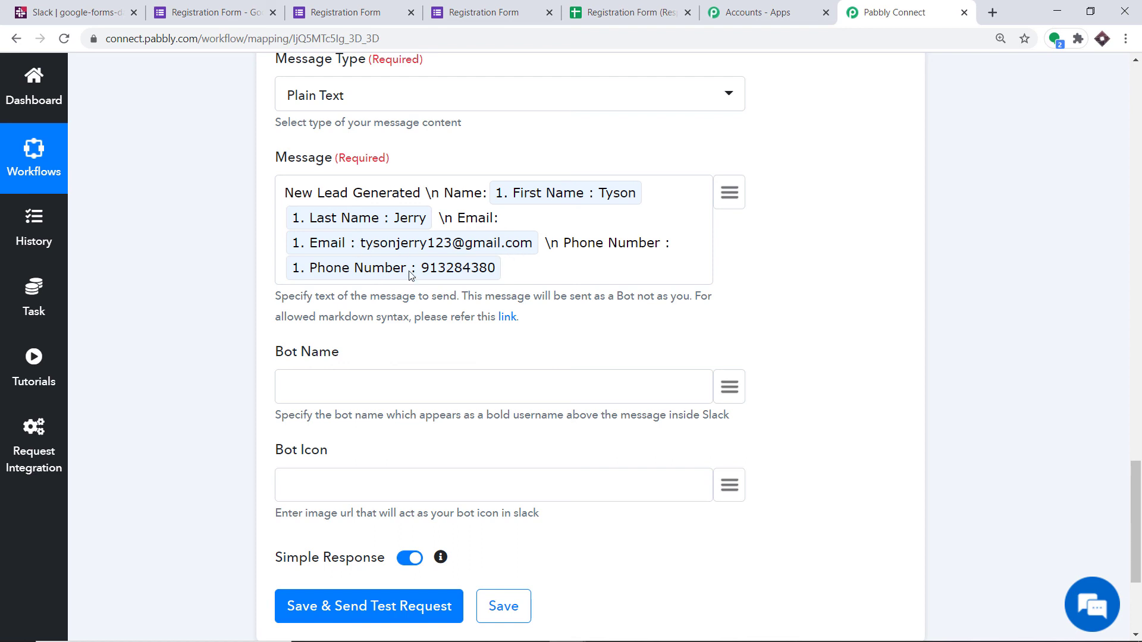
# Step: Enter a first name as the bot name for the Slack message, leaving the bot icon empty
pyautogui.scroll(-3, 481, 268)
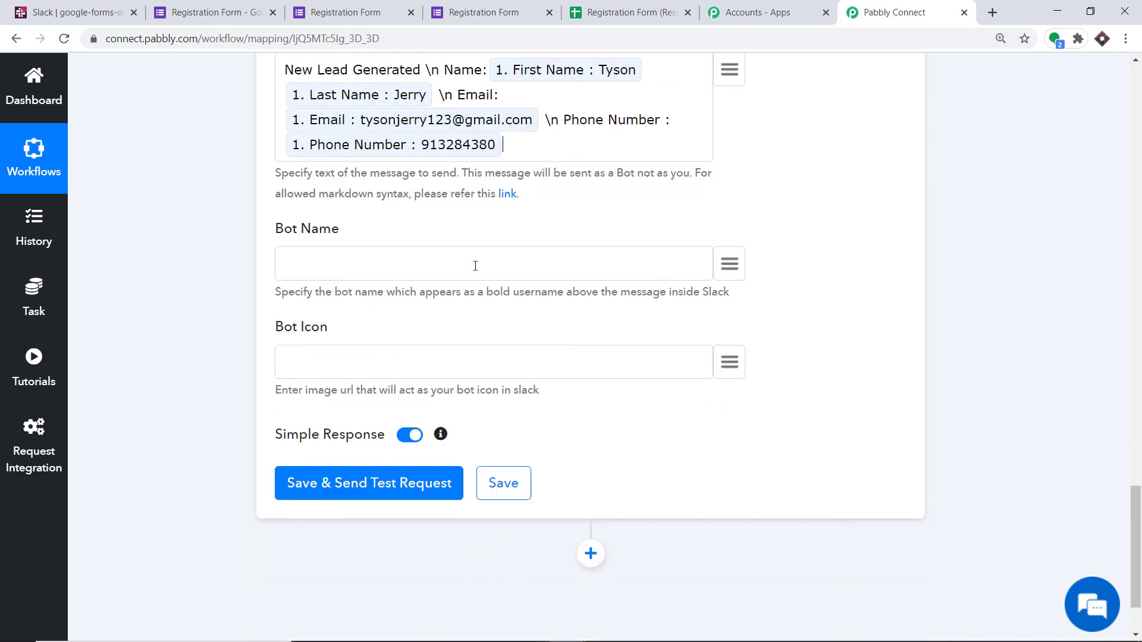
pyautogui.click(315, 249)
pyautogui.write('Micheal')
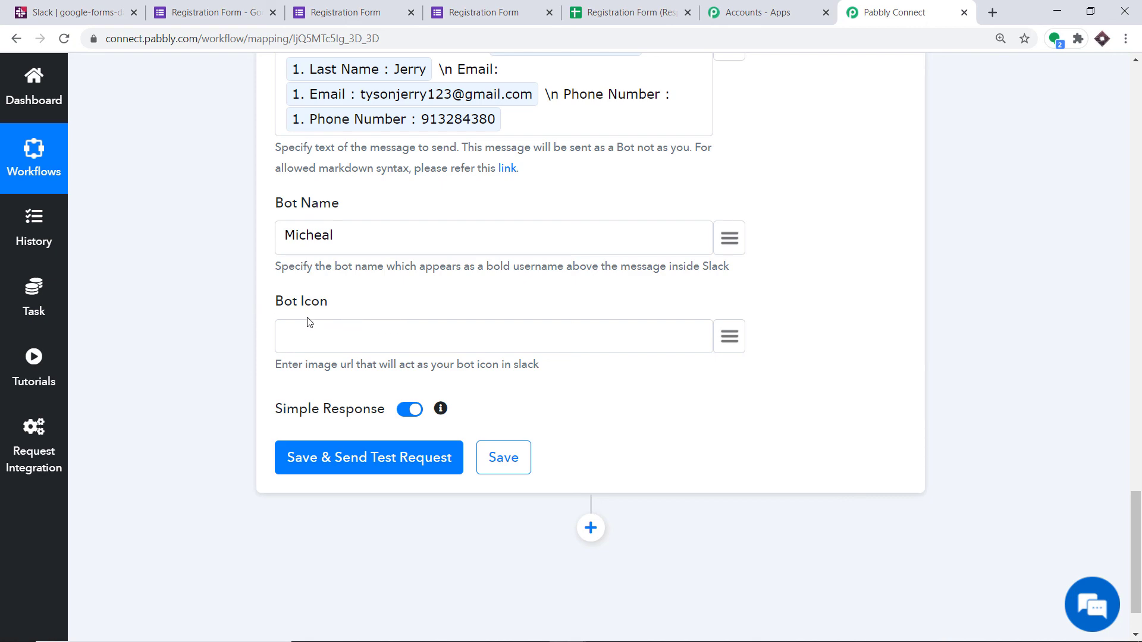
pyautogui.scroll(5, 378, 323)
pyautogui.scroll(-5, 380, 323)
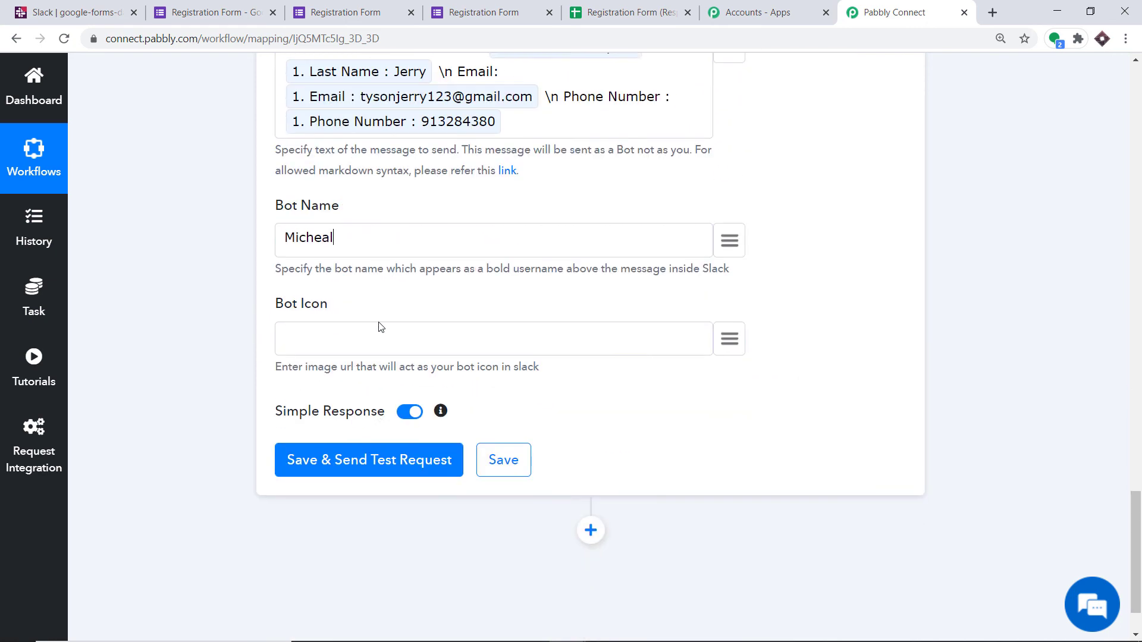
# Step: Save the Slack action with a test request and check the google-forms-data- channel in Slack for the message
pyautogui.click(369, 458)
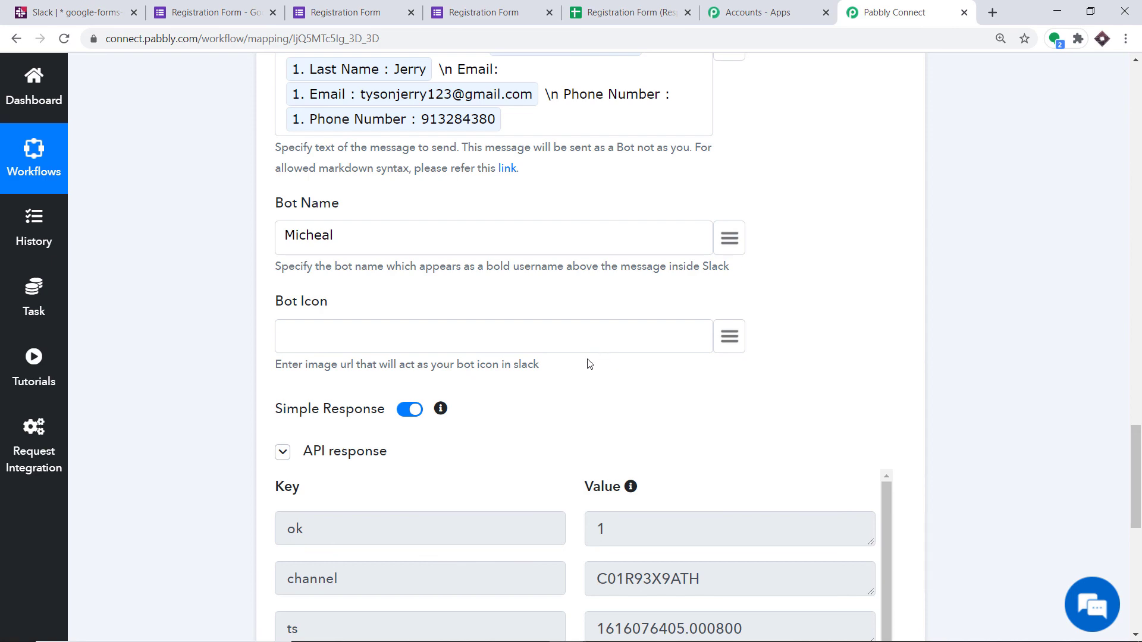
pyautogui.click(93, 5)
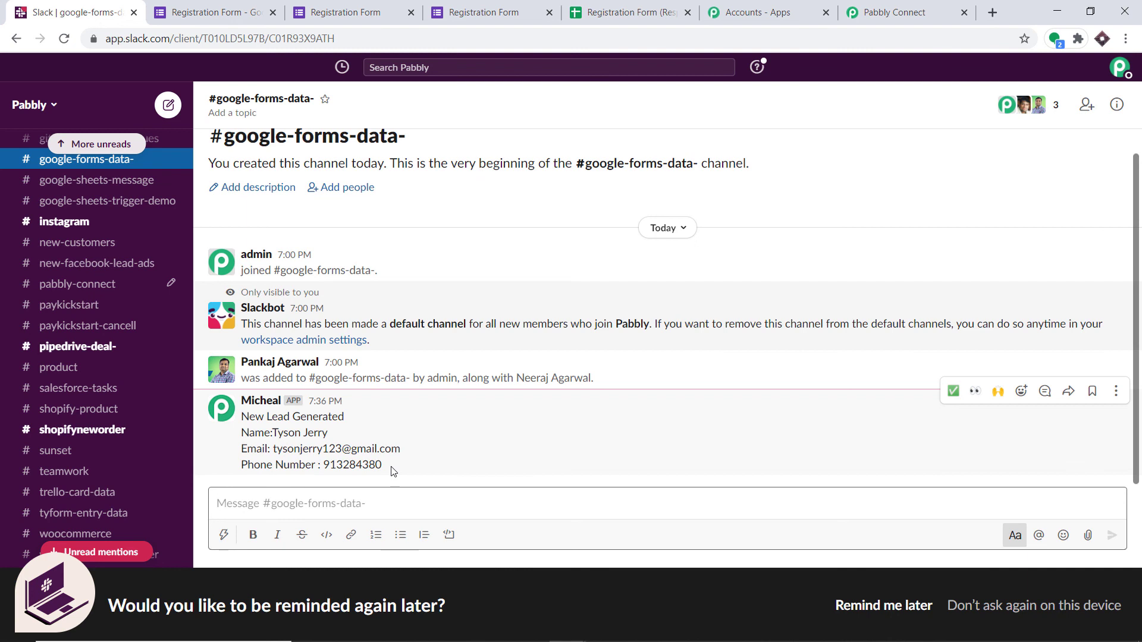
# Step: Return to Pabbly Connect and collapse the Slack action and the Google Forms trigger in the workflow
pyautogui.click(869, 6)
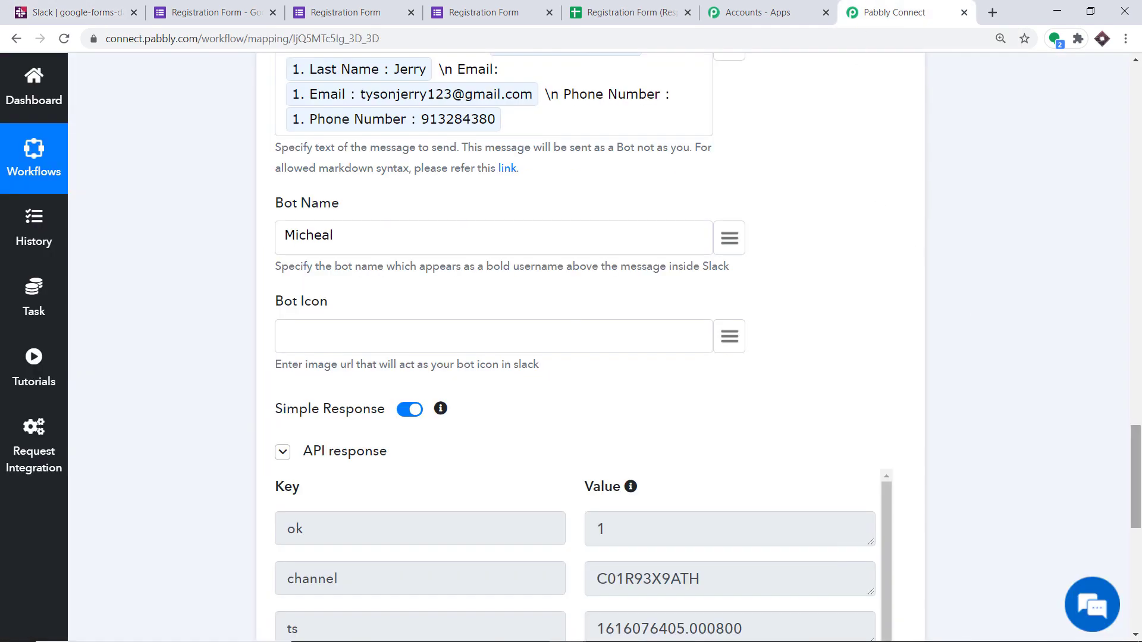
pyautogui.moveTo(1139, 469); pyautogui.dragTo(1139, 344)
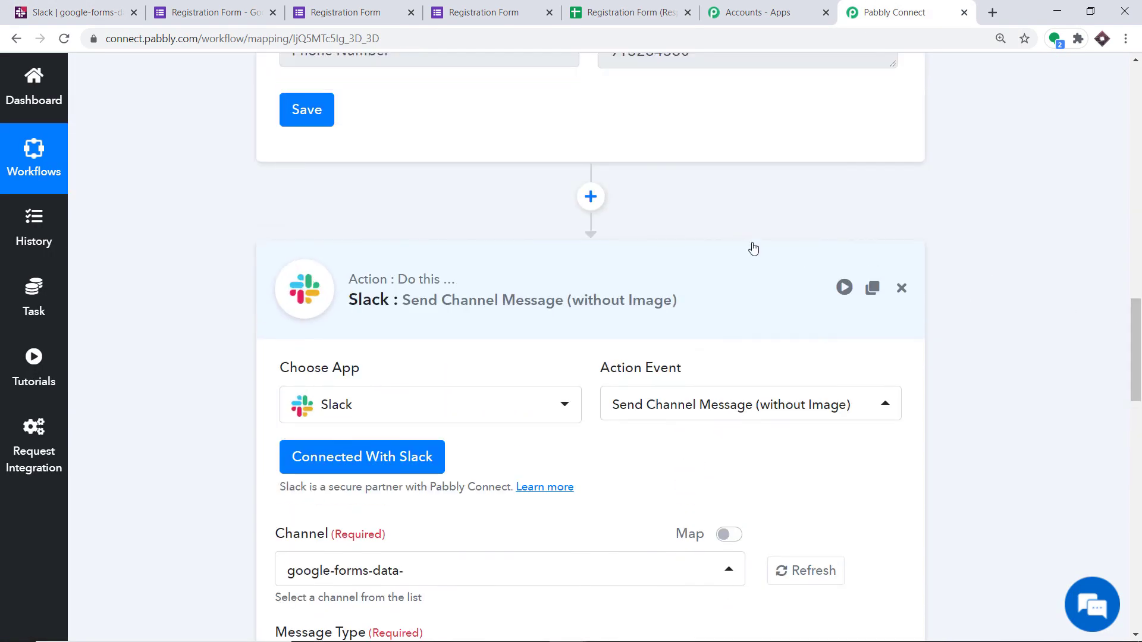
pyautogui.click(641, 252)
pyautogui.moveTo(1139, 523); pyautogui.dragTo(1139, 366)
pyautogui.scroll(15, 587, 208)
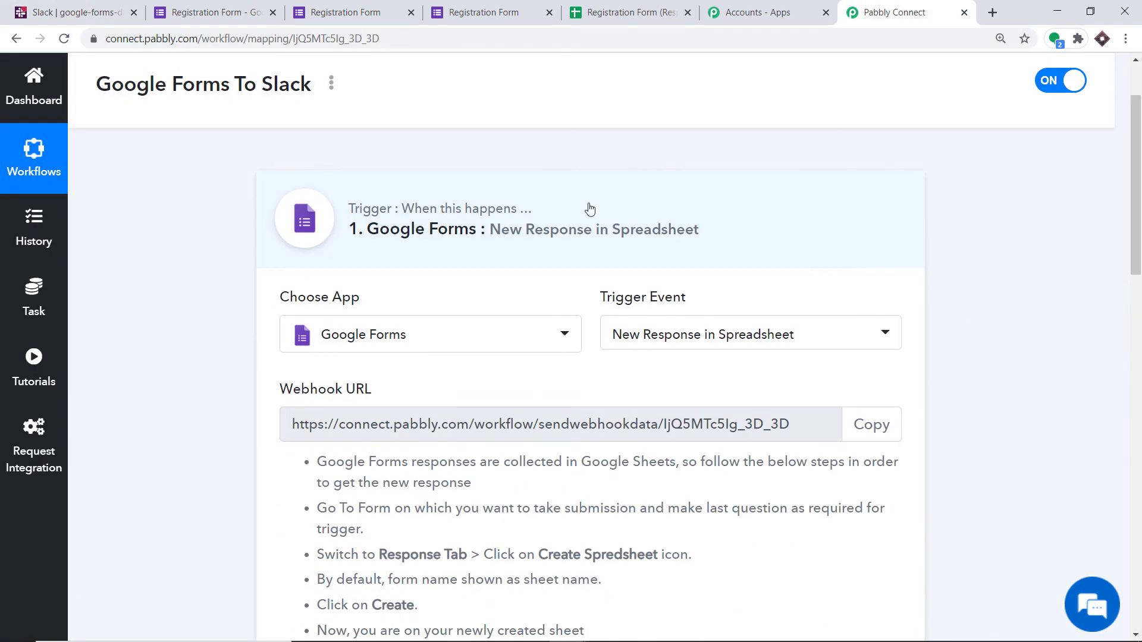
pyautogui.click(739, 214)
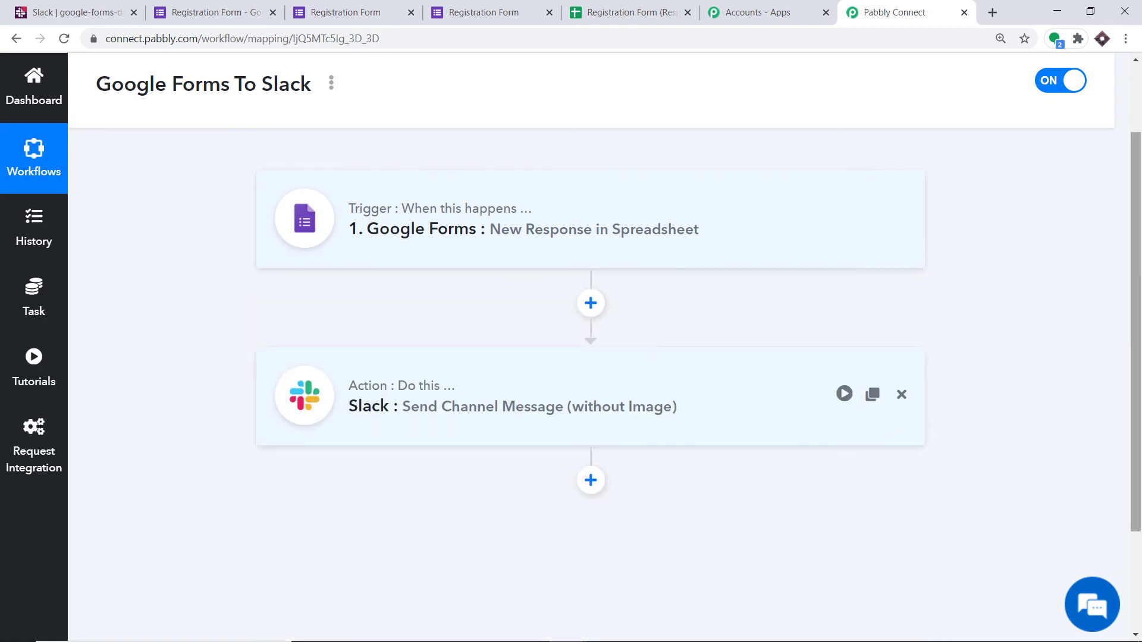